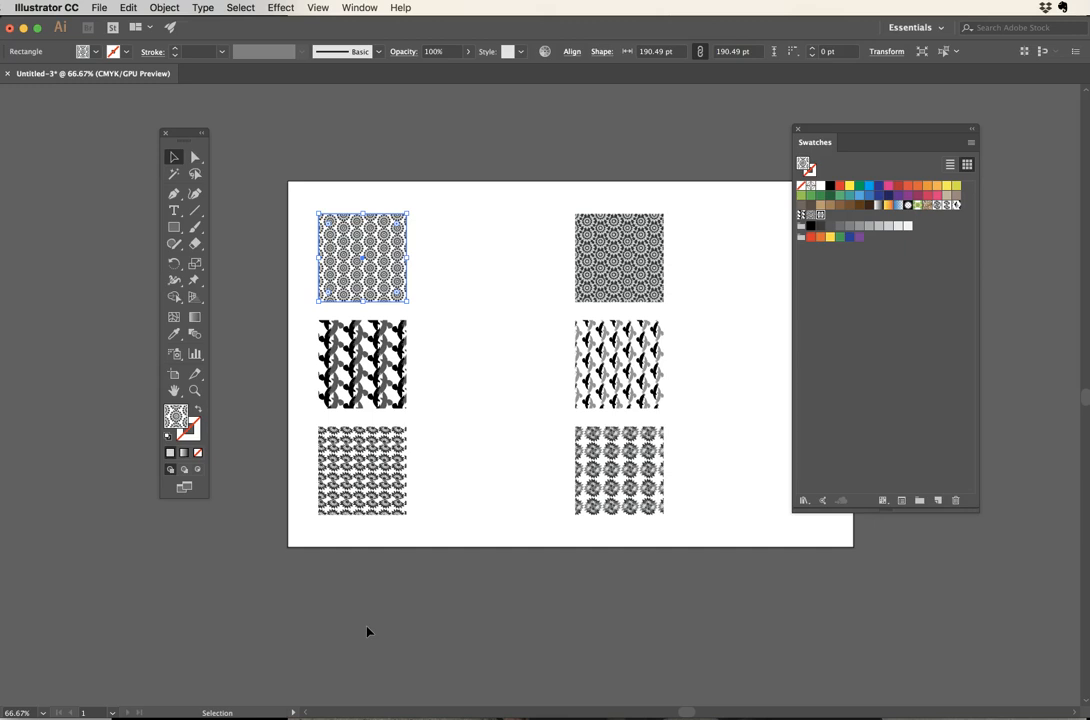
Step: Select each of the six pattern-filled squares in turn to examine its pattern fill
click(487, 233)
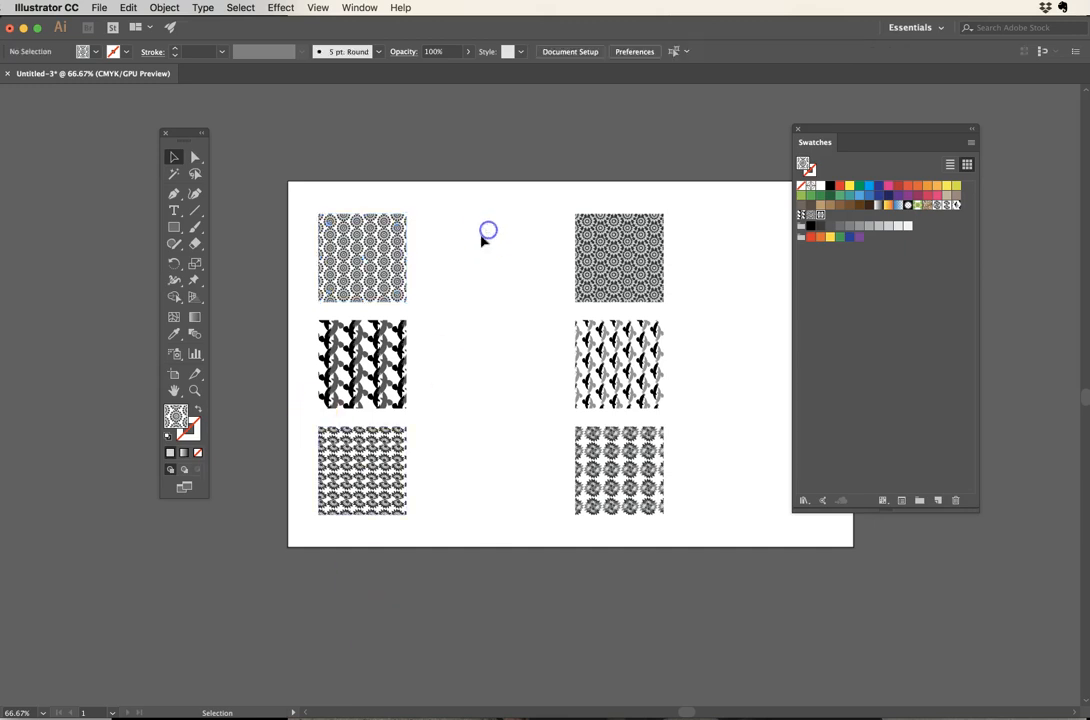
click(360, 253)
click(368, 365)
click(378, 441)
click(650, 221)
click(606, 348)
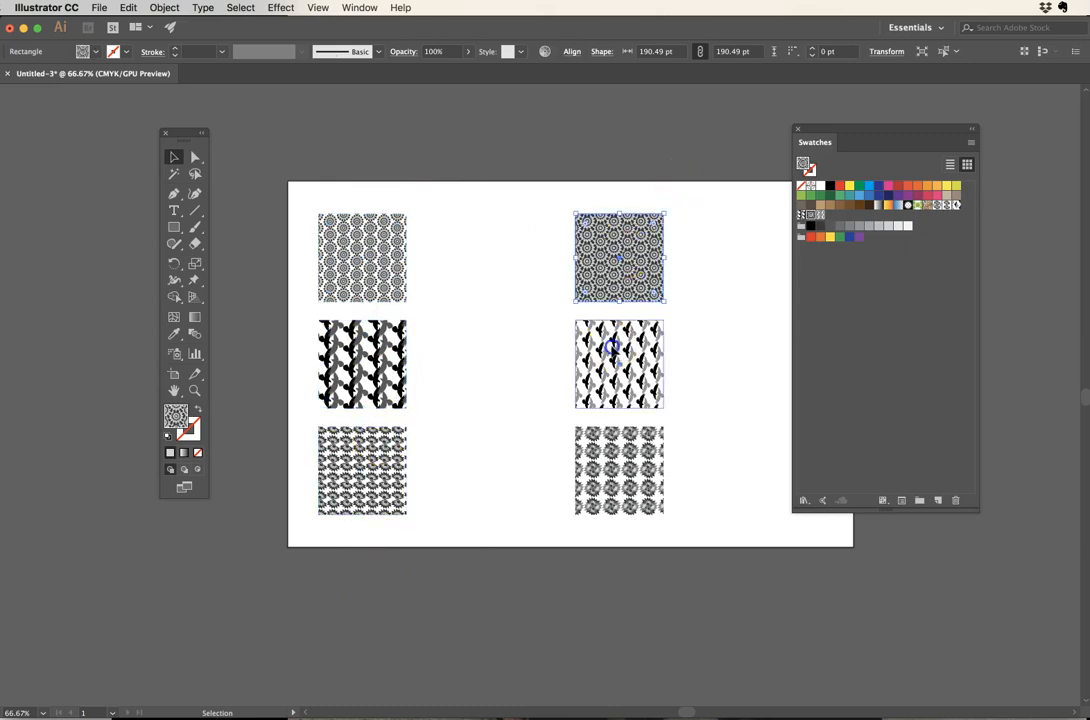
click(615, 443)
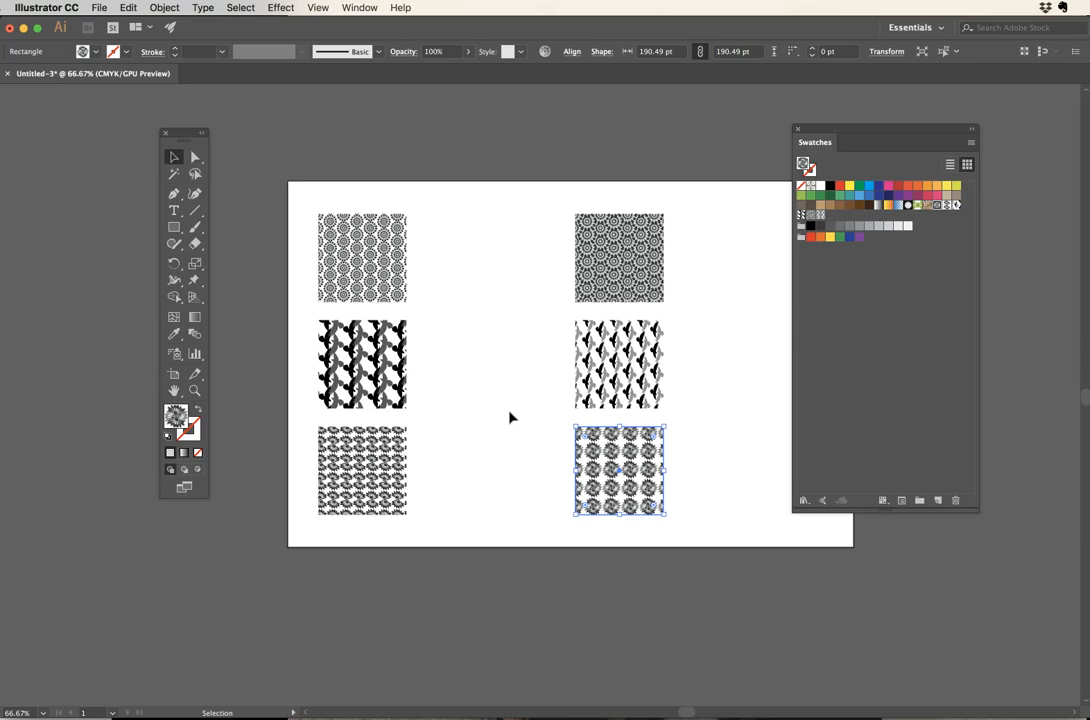
click(489, 384)
Step: Try moving the upper-left flower-patterned square partly off the artboard, and undo the move
click(346, 231)
drag(360, 234, 297, 233)
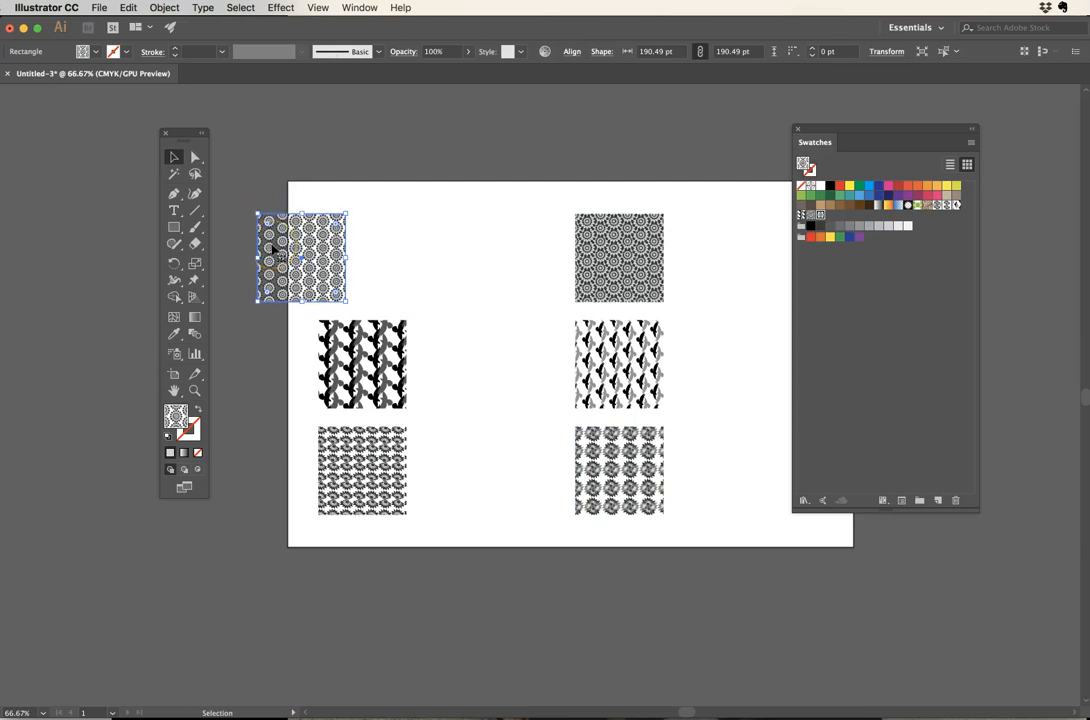
key(super+z)
click(494, 271)
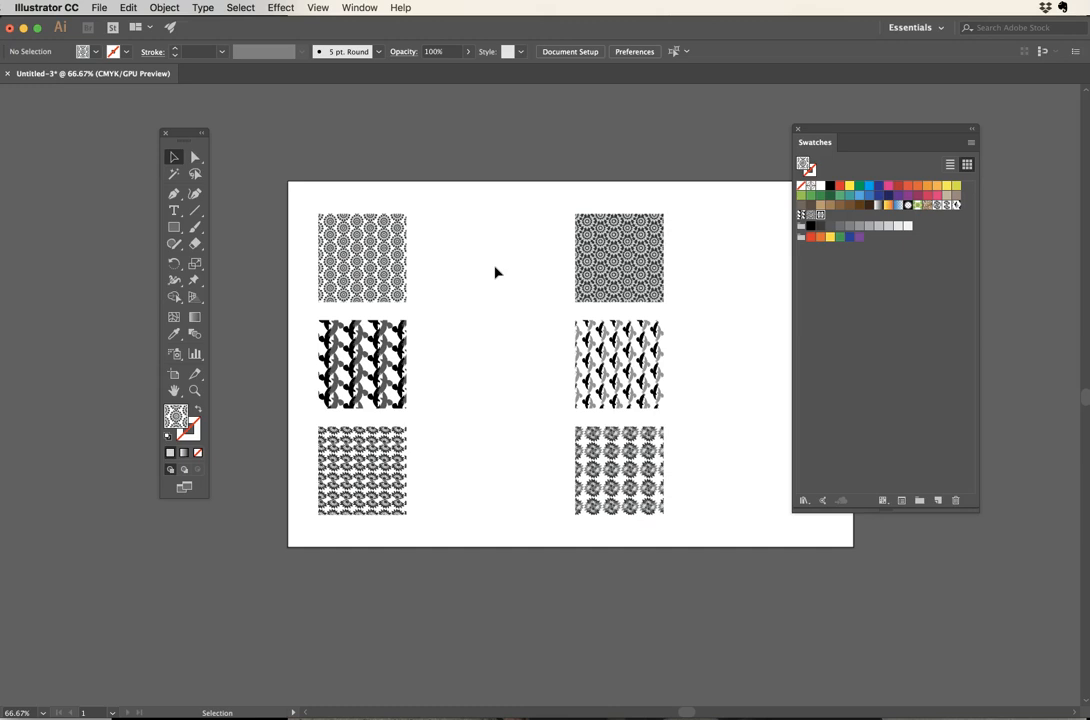
Step: Place the source artwork of the upper-left square's pattern fill on the artboard, between the two middle squares
click(361, 270)
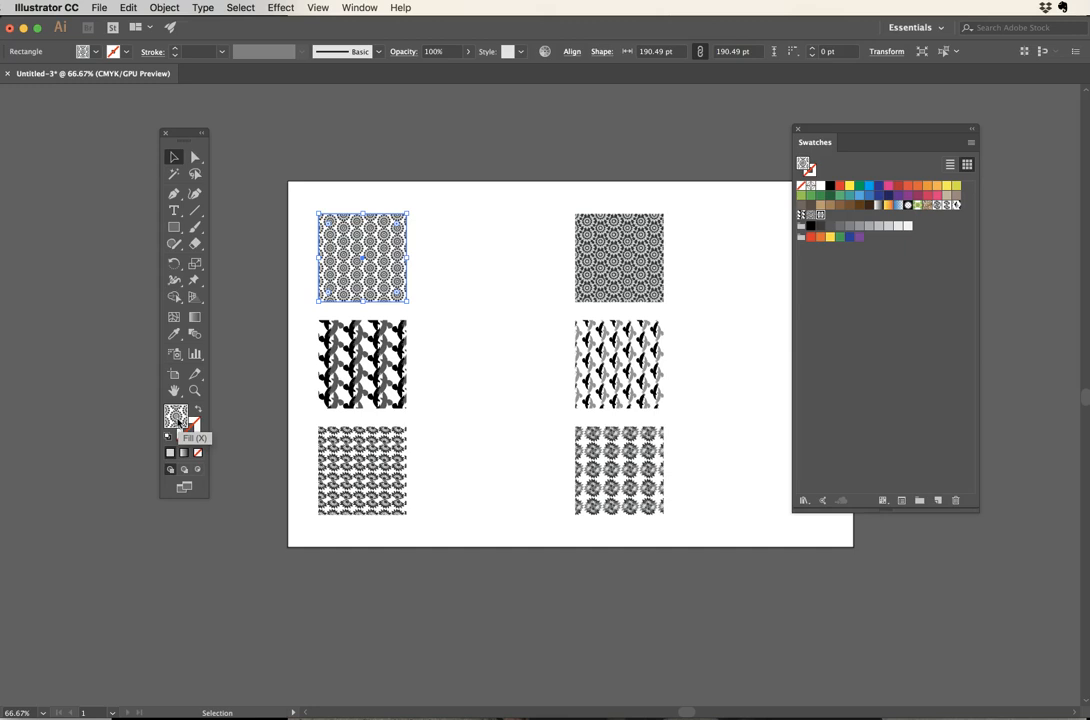
drag(176, 416, 470, 382)
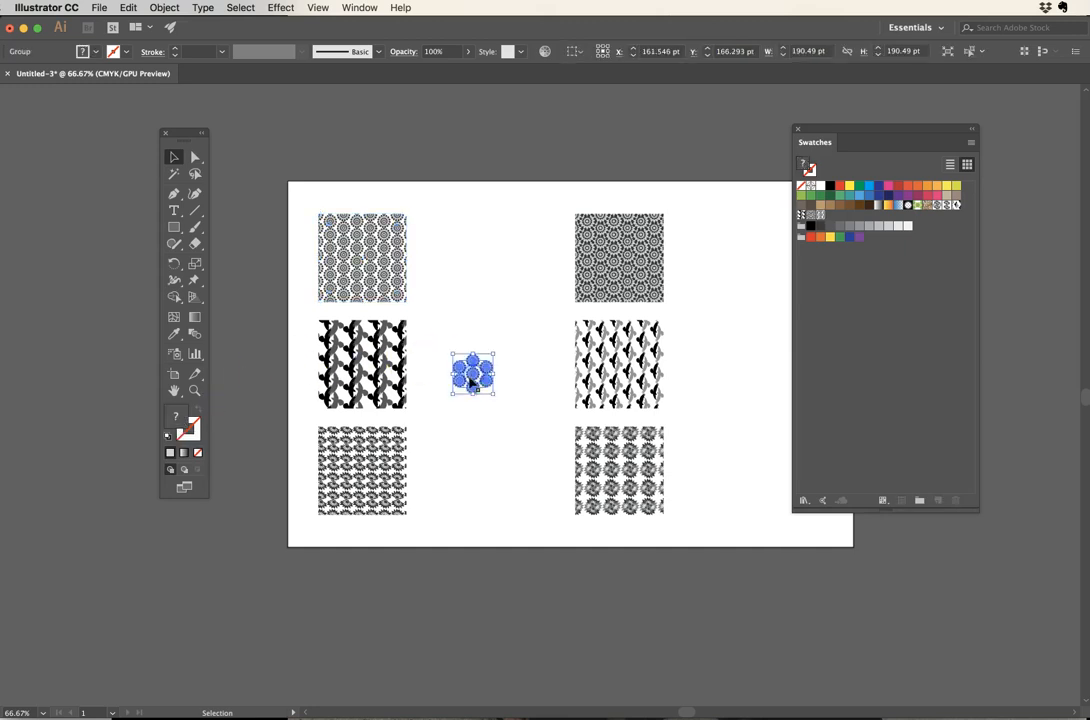
click(470, 311)
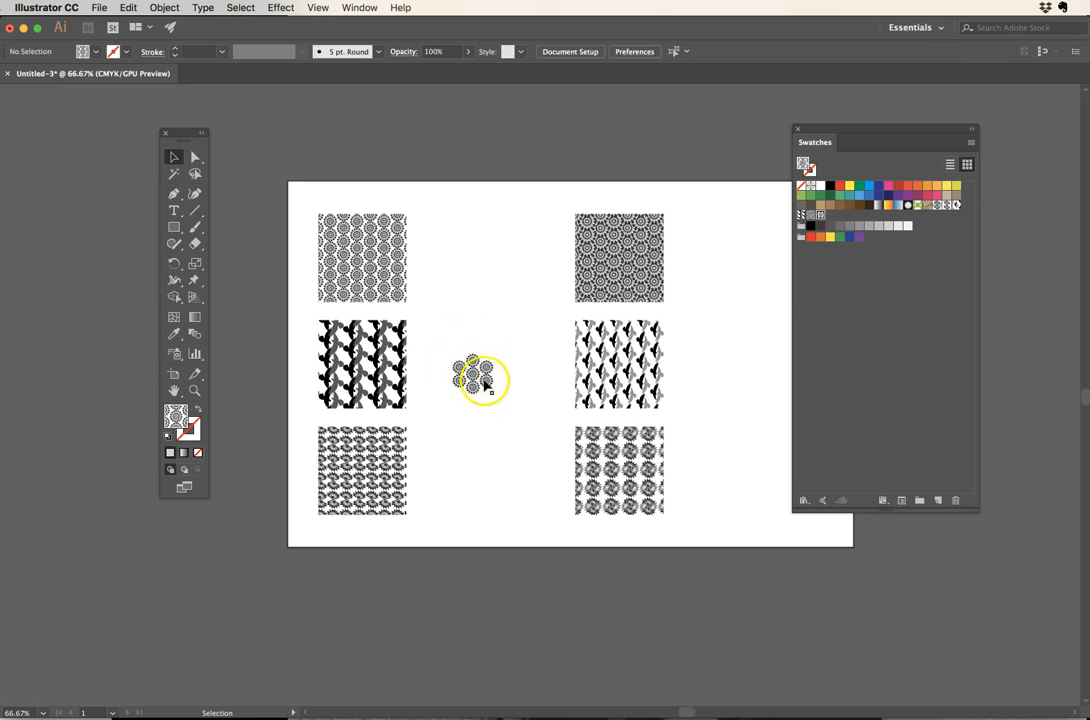
click(487, 385)
click(382, 270)
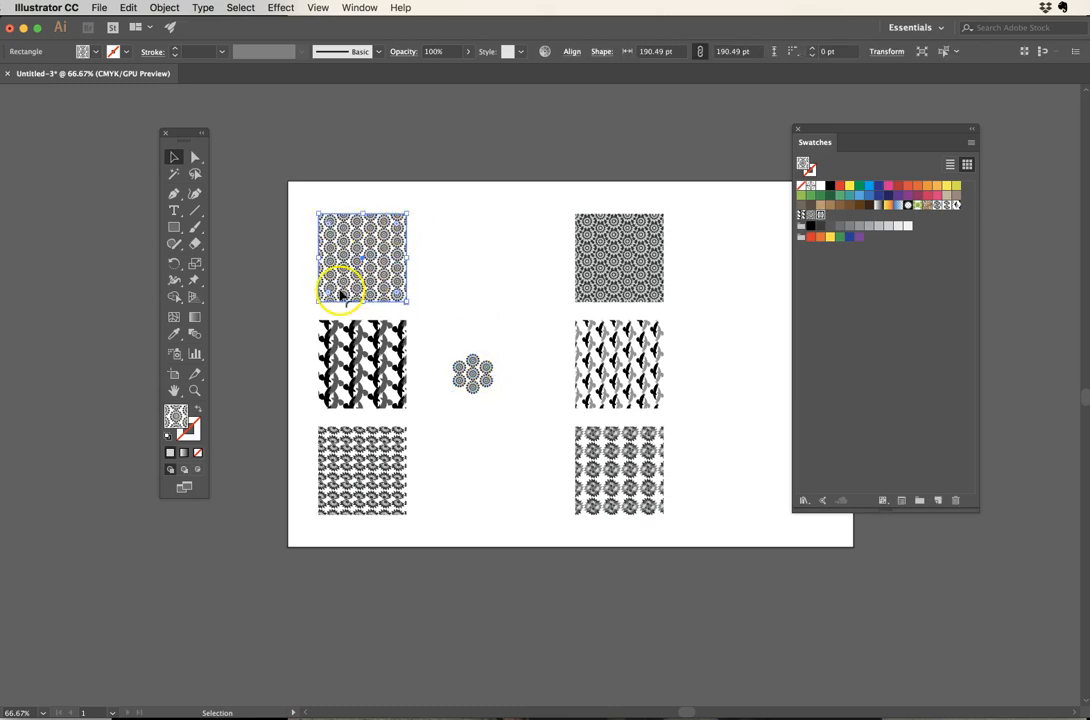
click(441, 323)
click(468, 373)
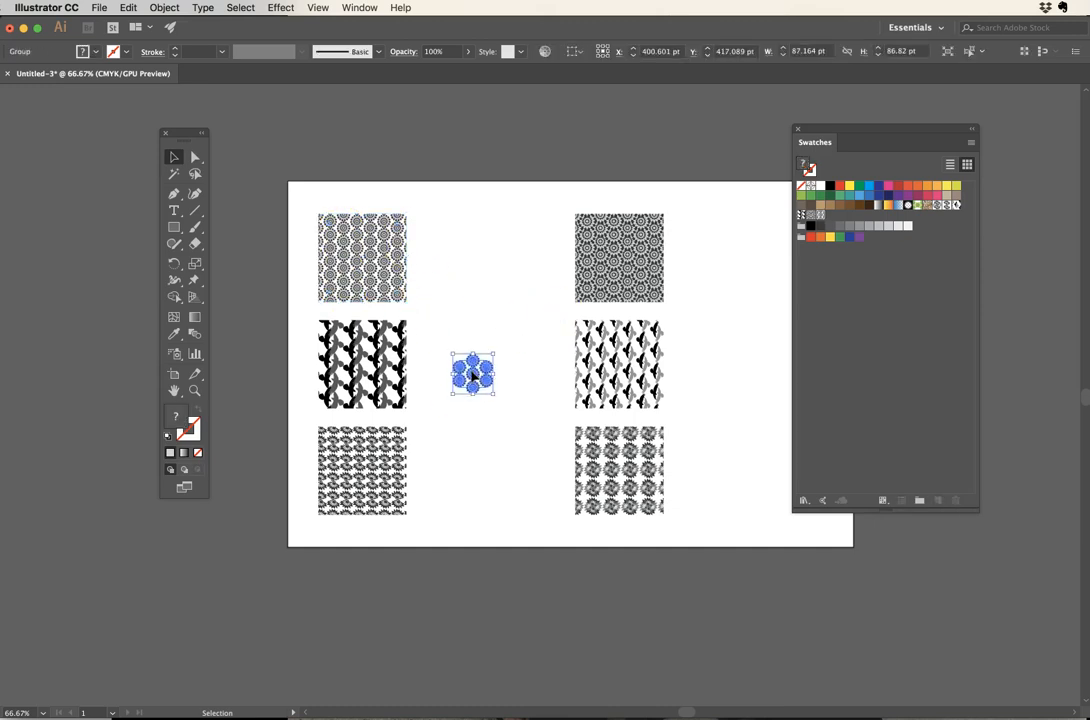
Step: Examine the placed flower tile's individual petal shapes up close and return to the full artboard
super+click(474, 377)
super+click(551, 401)
super+click(550, 401)
super+click(549, 400)
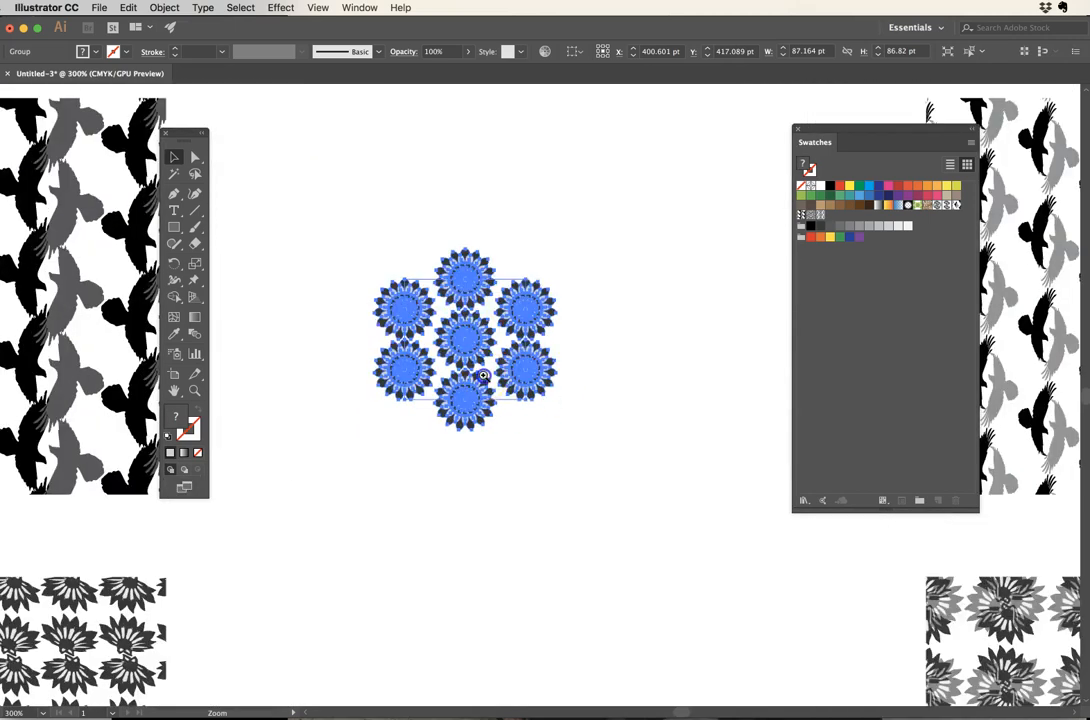
super+click(484, 375)
super+click(480, 374)
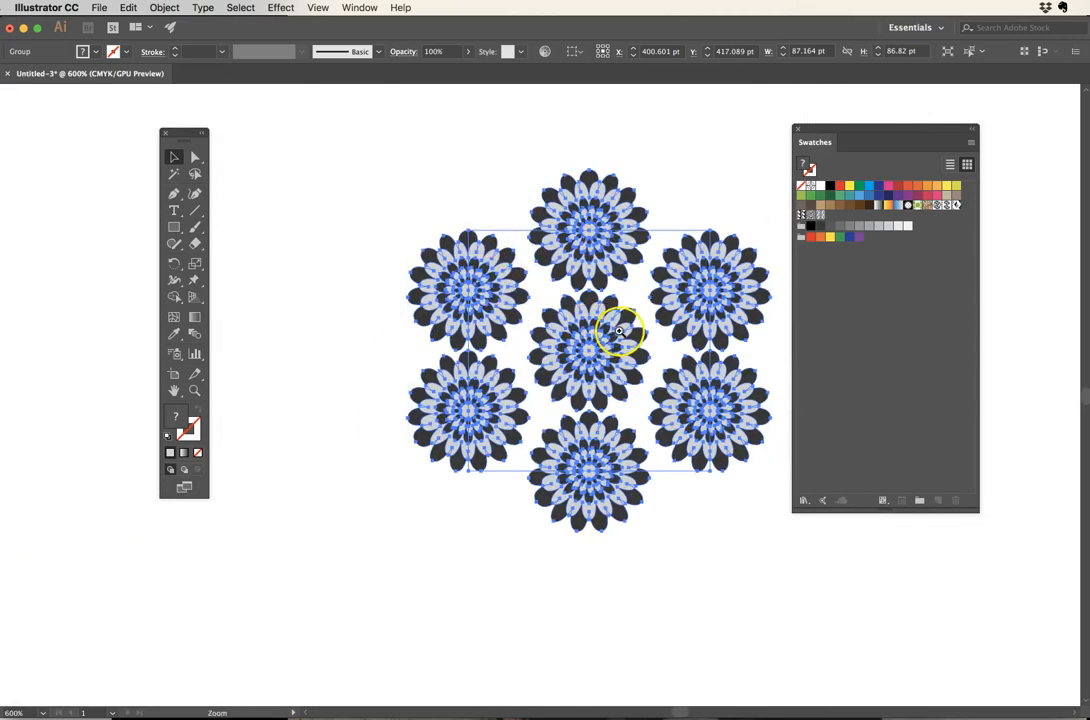
alt+super+click(594, 332)
alt+super+click(589, 336)
alt+super+click(559, 337)
alt+super+click(557, 337)
alt+super+click(555, 338)
drag(531, 361, 495, 257)
Step: Delete the placed flower tile artwork from the artboard
click(471, 319)
click(469, 399)
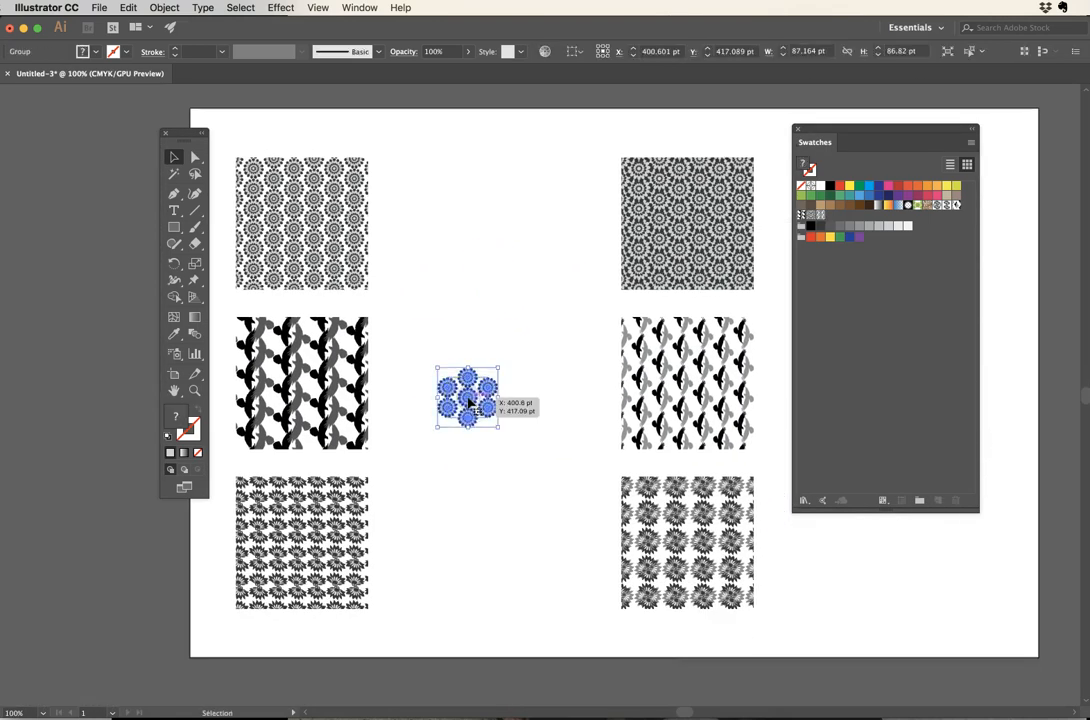
key(Delete)
Step: Place the upper-left square's flower pattern swatch on the artboard as editable artwork between the two columns of squares
click(237, 166)
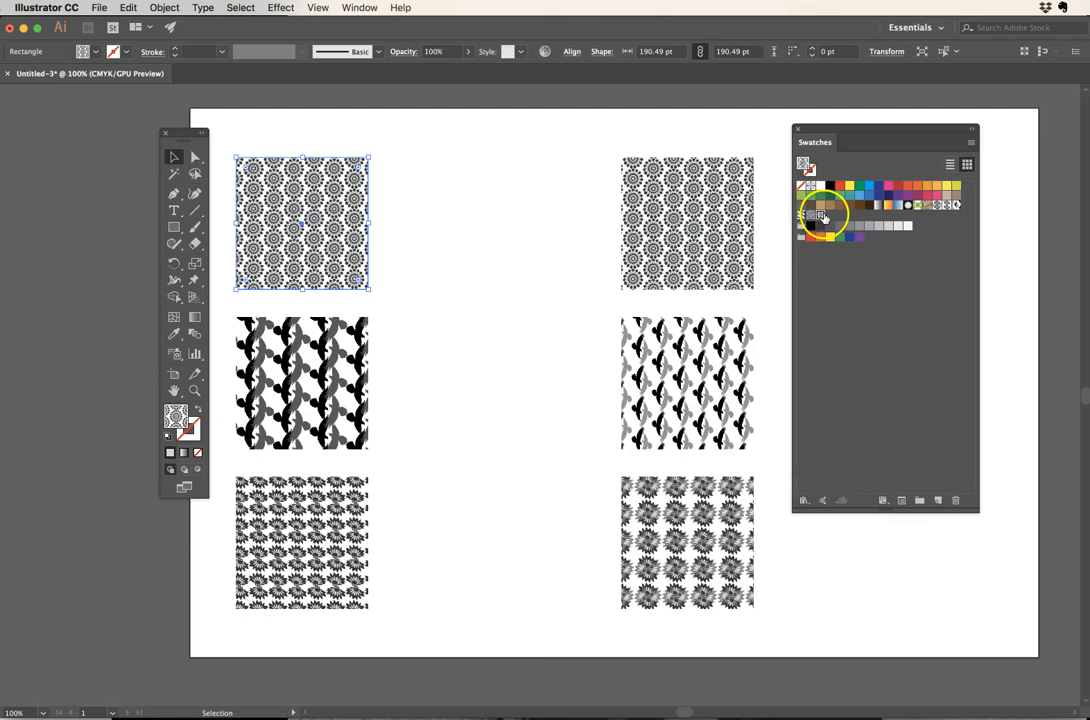
key(super+z)
drag(821, 216, 498, 301)
click(486, 237)
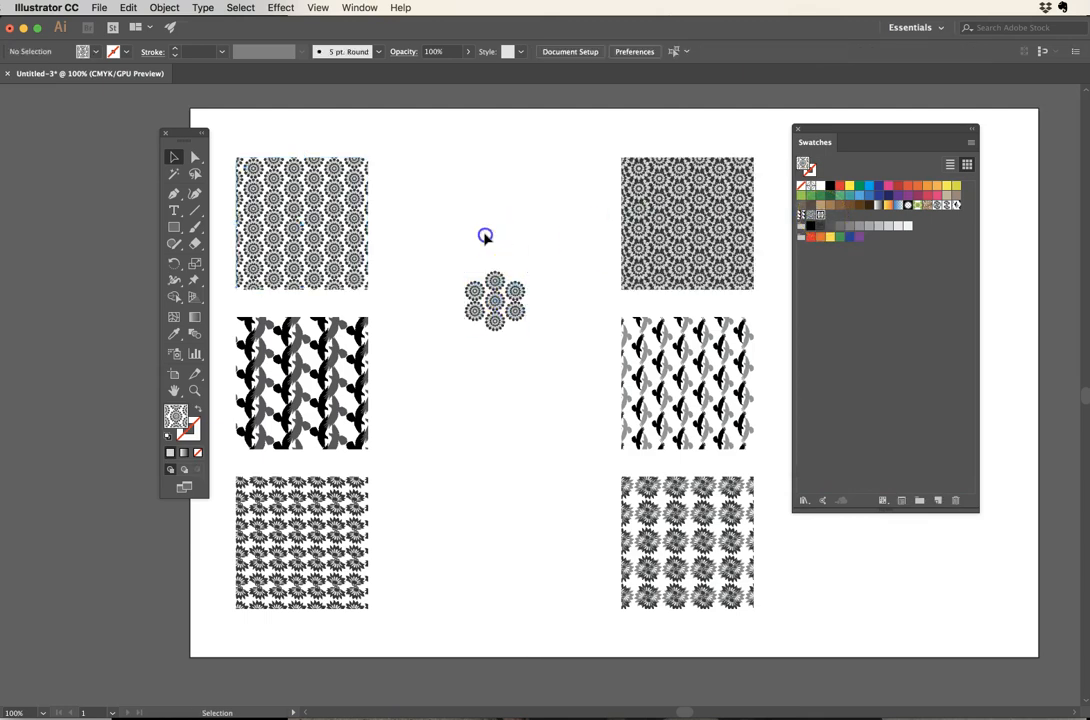
click(494, 291)
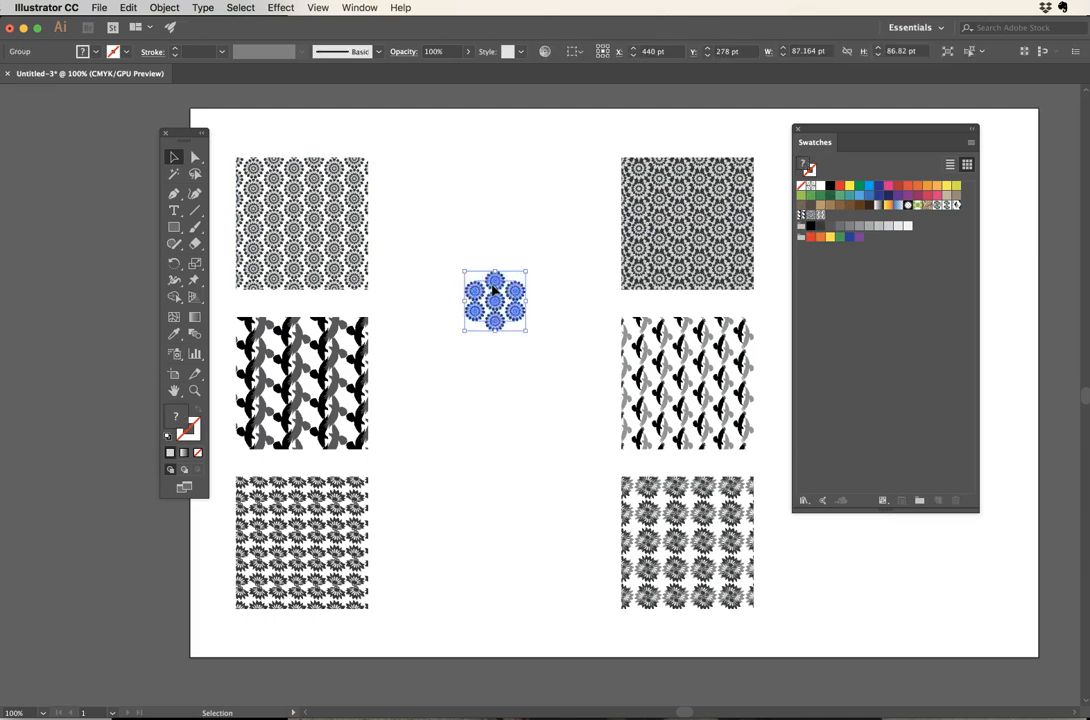
click(495, 240)
Step: Load Sample Color Palette.pdf from the Desktop as a swatch library
drag(898, 125, 660, 72)
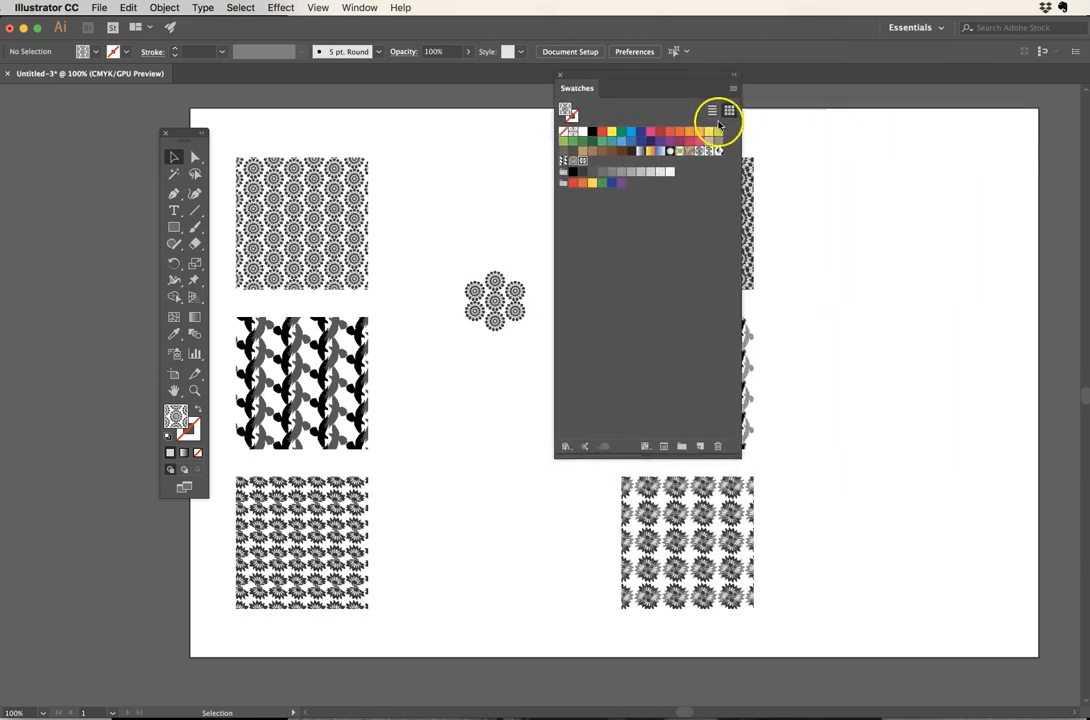
click(734, 88)
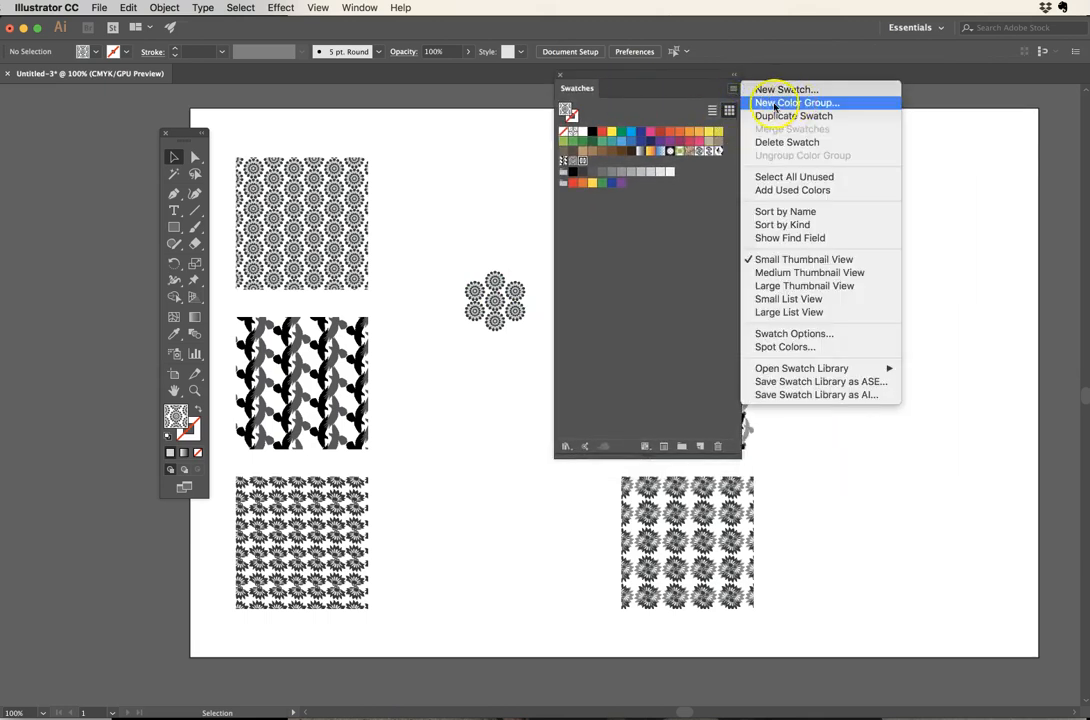
mouse_move(798, 370)
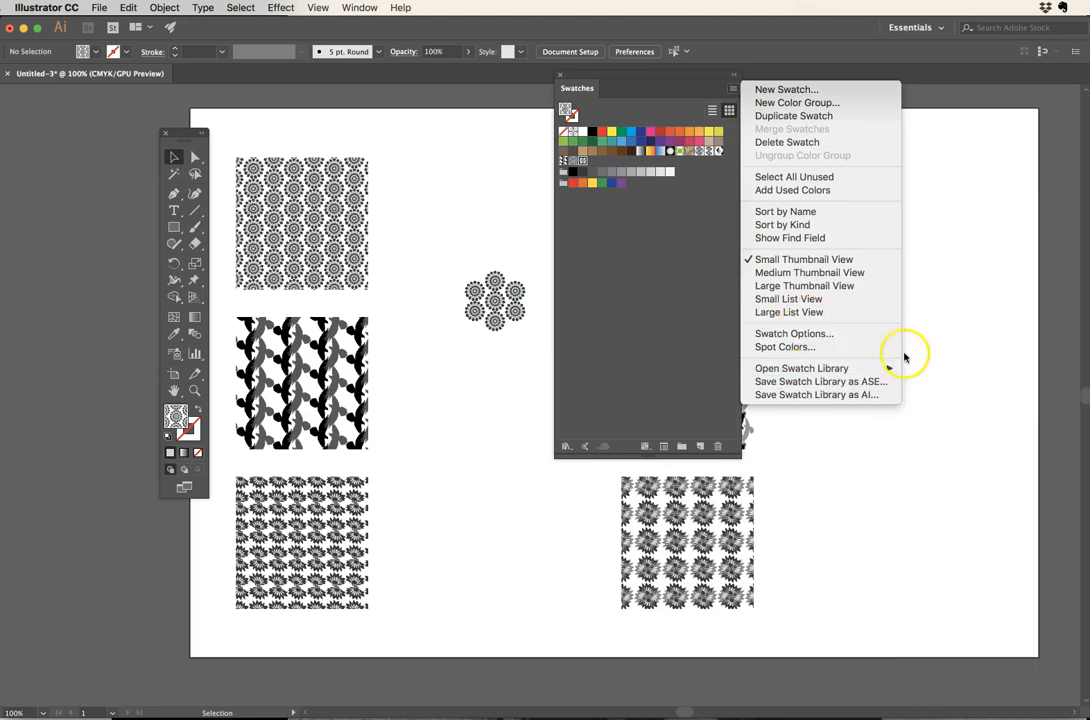
click(607, 72)
drag(607, 72, 452, 62)
click(577, 82)
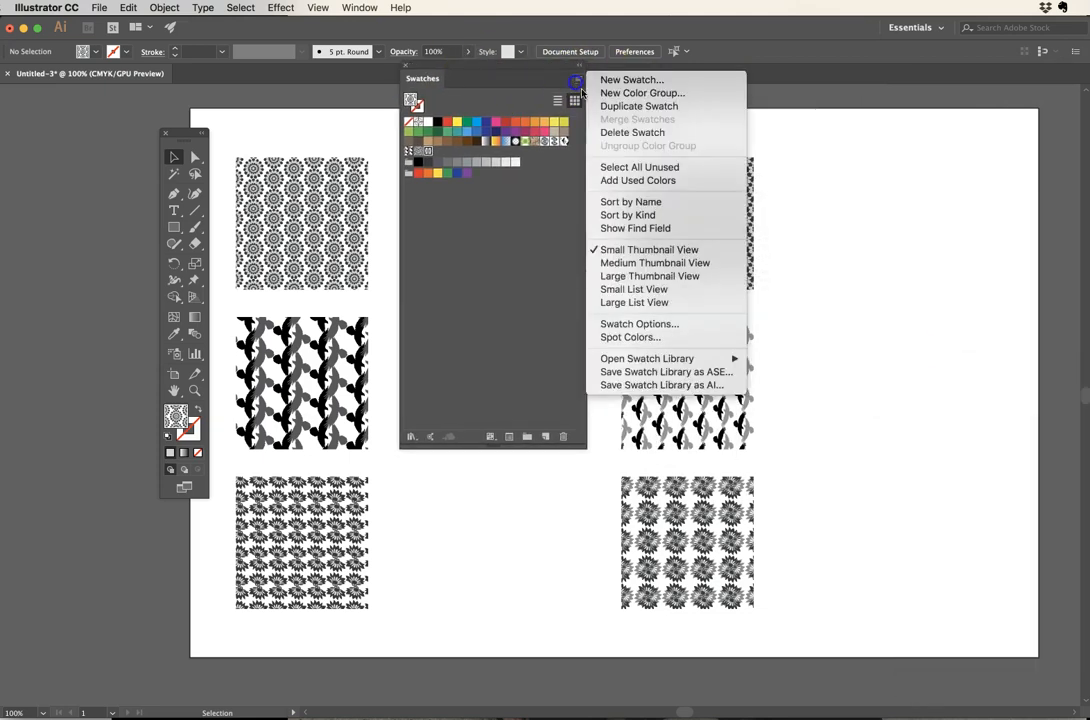
mouse_move(645, 358)
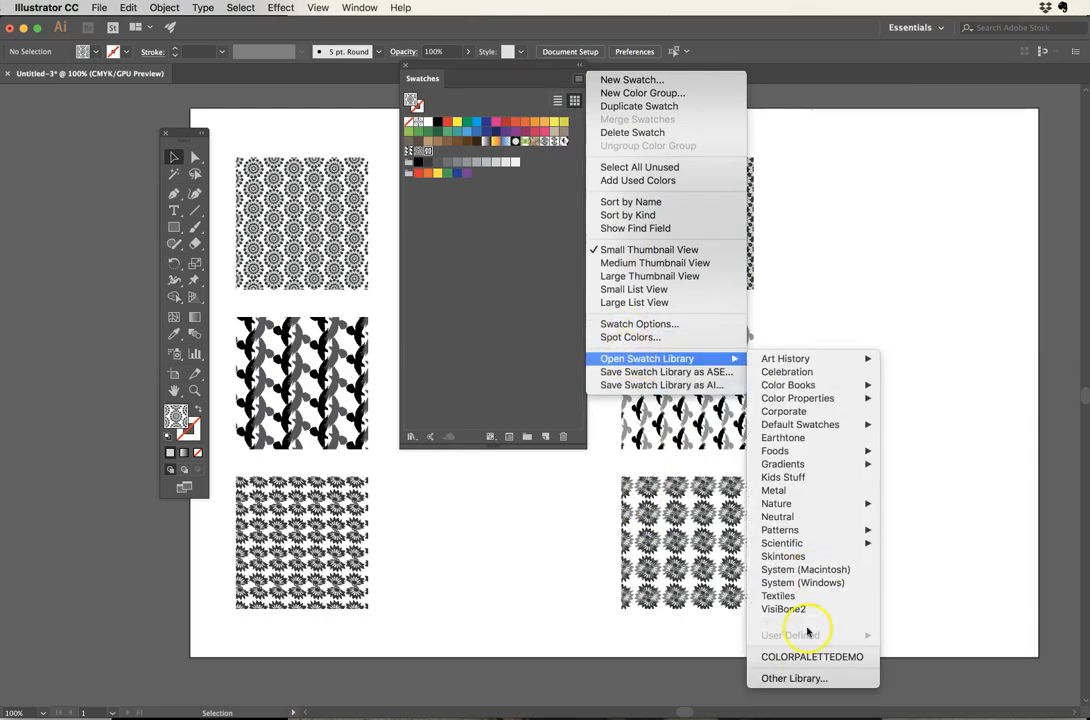
click(808, 679)
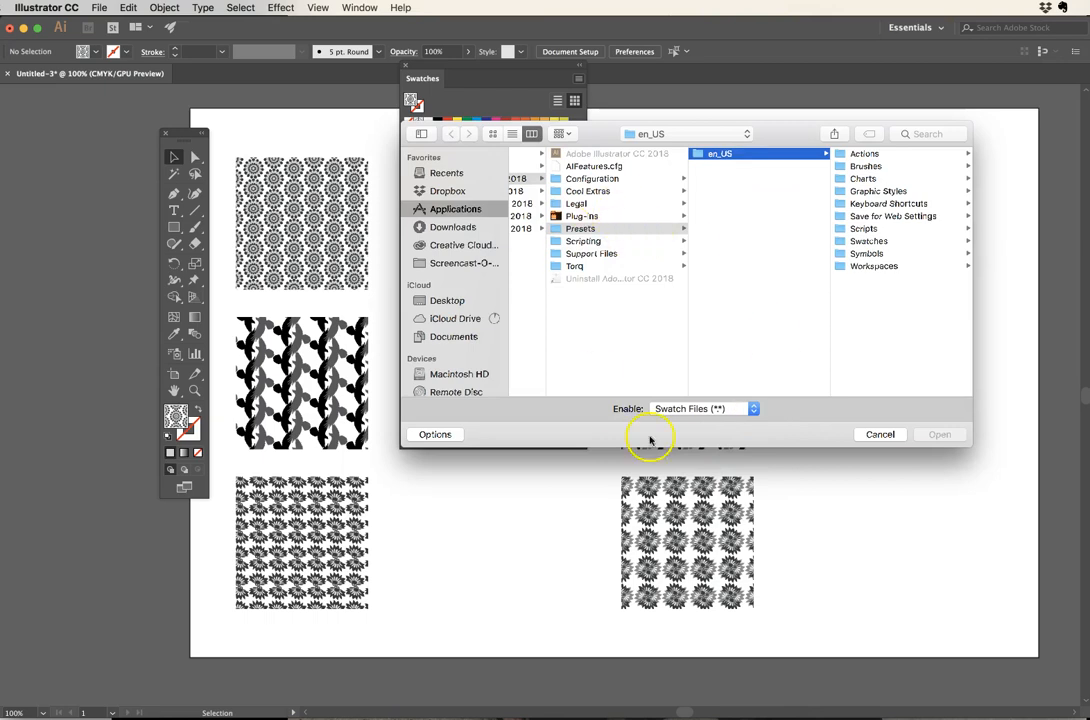
click(447, 300)
click(568, 217)
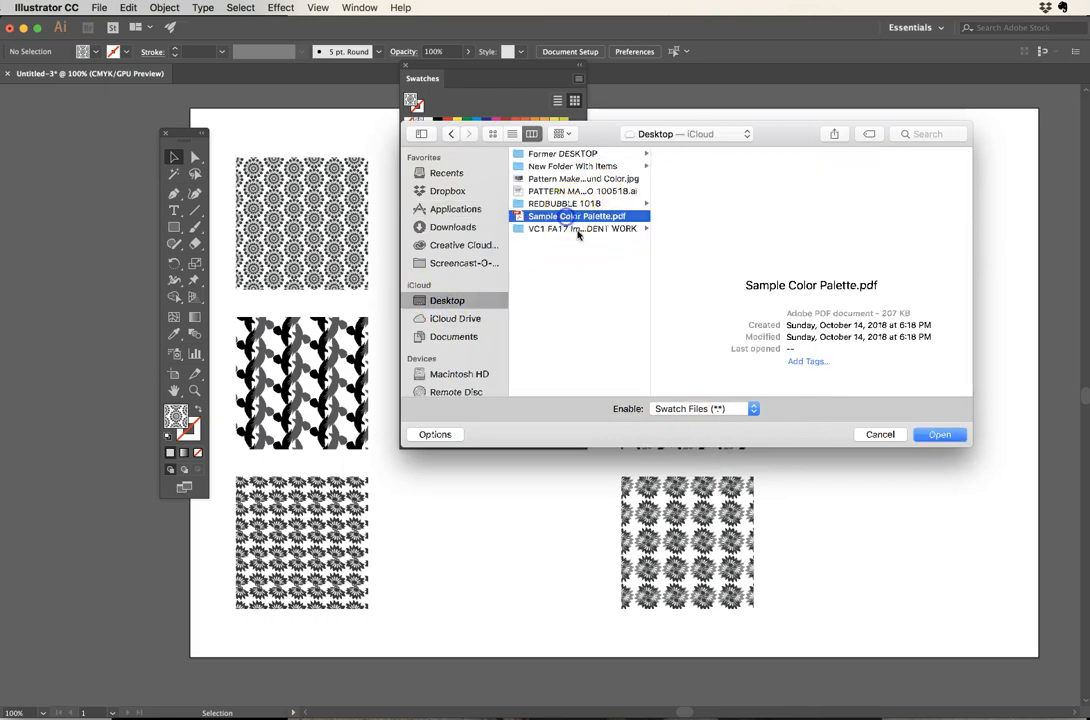
click(939, 434)
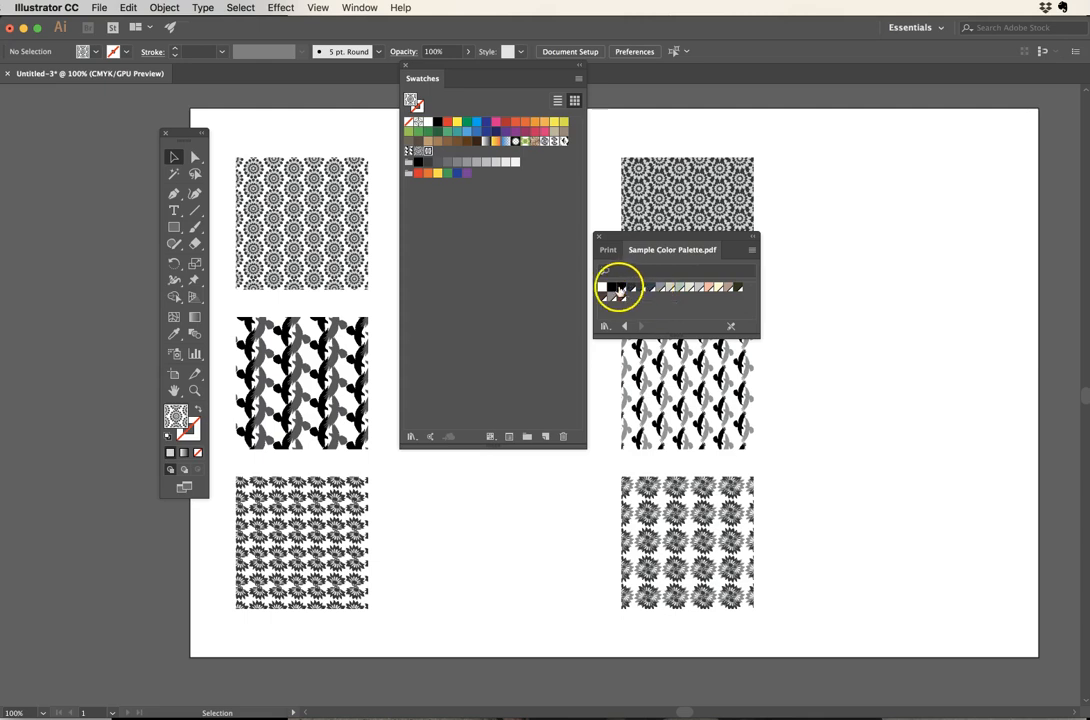
Step: Show the Sample Color Palette library in Large List View, enlarge it to reveal every color, and uncover the flower tile
click(749, 251)
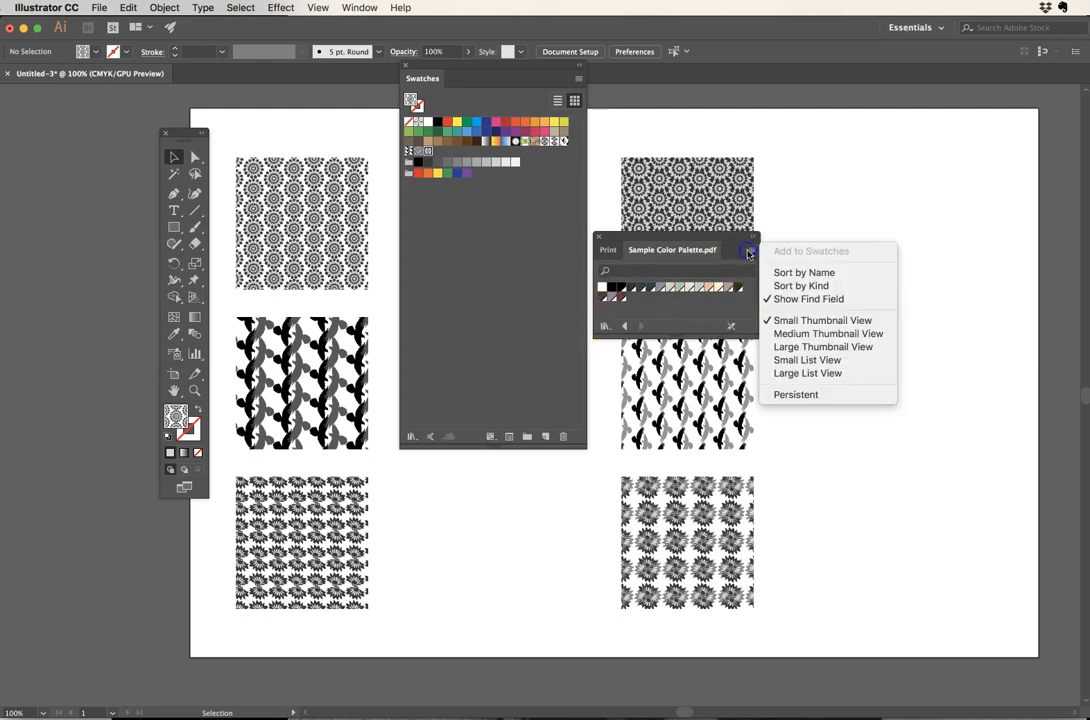
click(805, 373)
drag(635, 240, 872, 161)
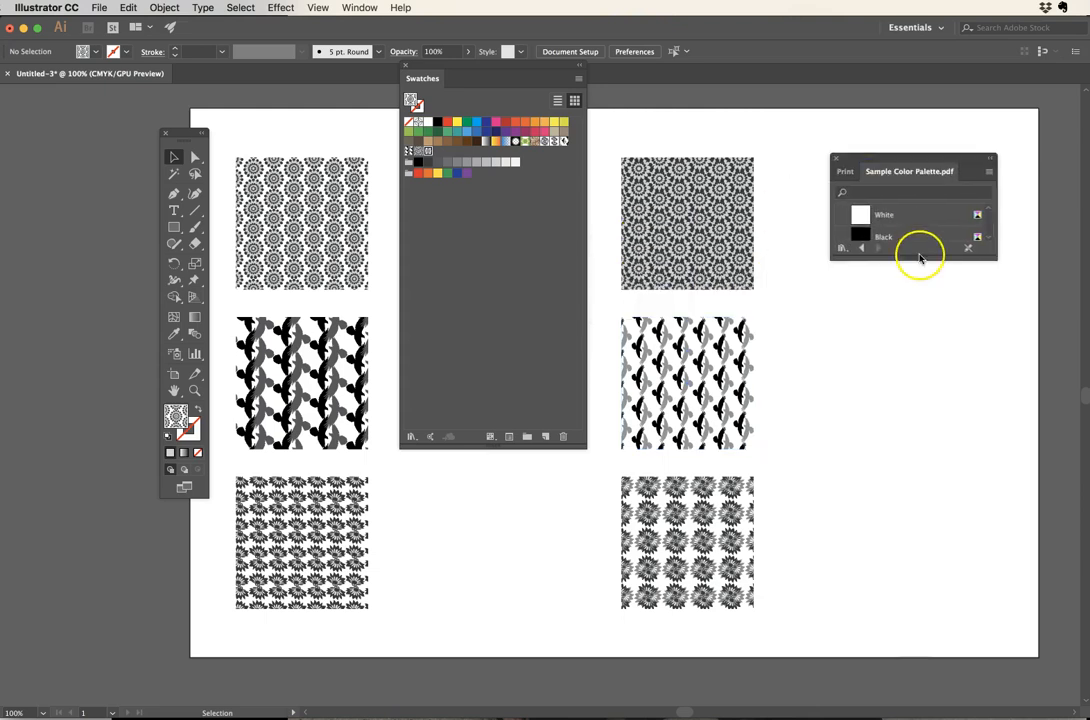
drag(921, 258, 922, 634)
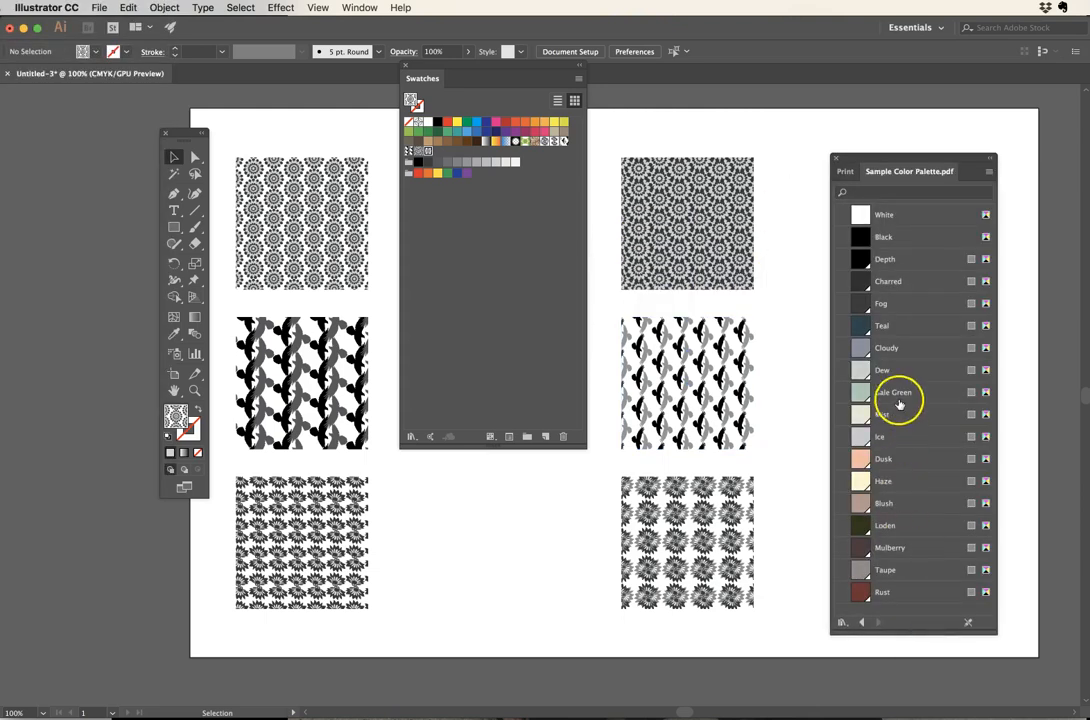
drag(428, 67, 945, 210)
drag(878, 157, 820, 160)
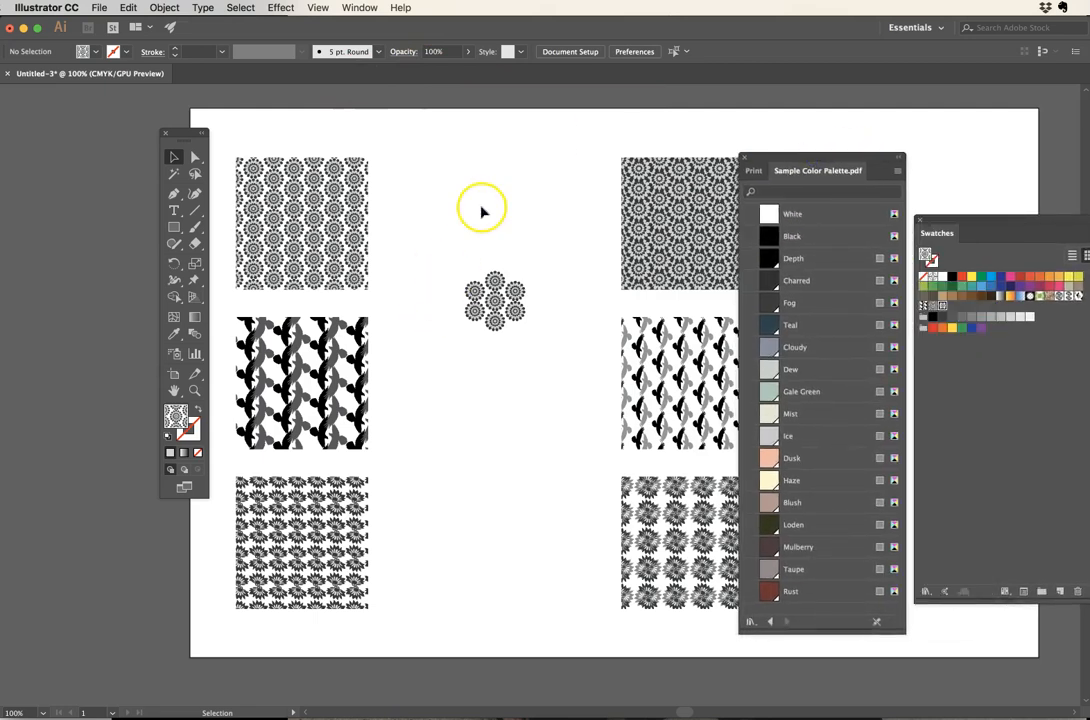
Step: Activate the Magic Wand tool and show its matching options next to the flower tile
click(495, 290)
scroll(495, 291, left, 1)
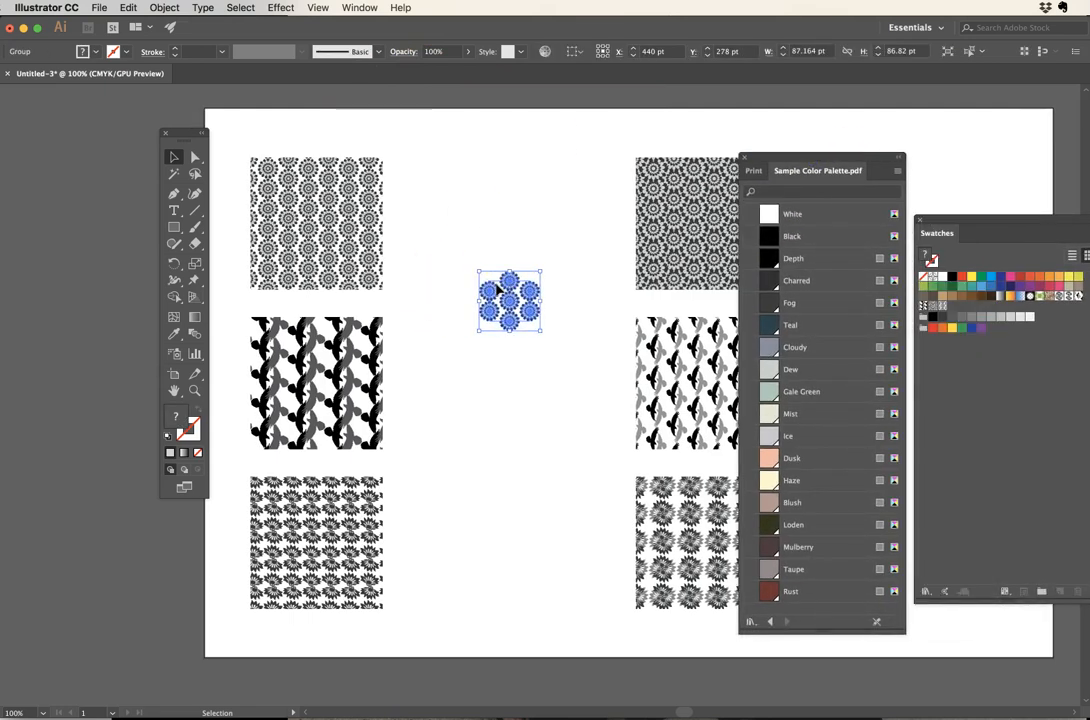
key(super+equal)
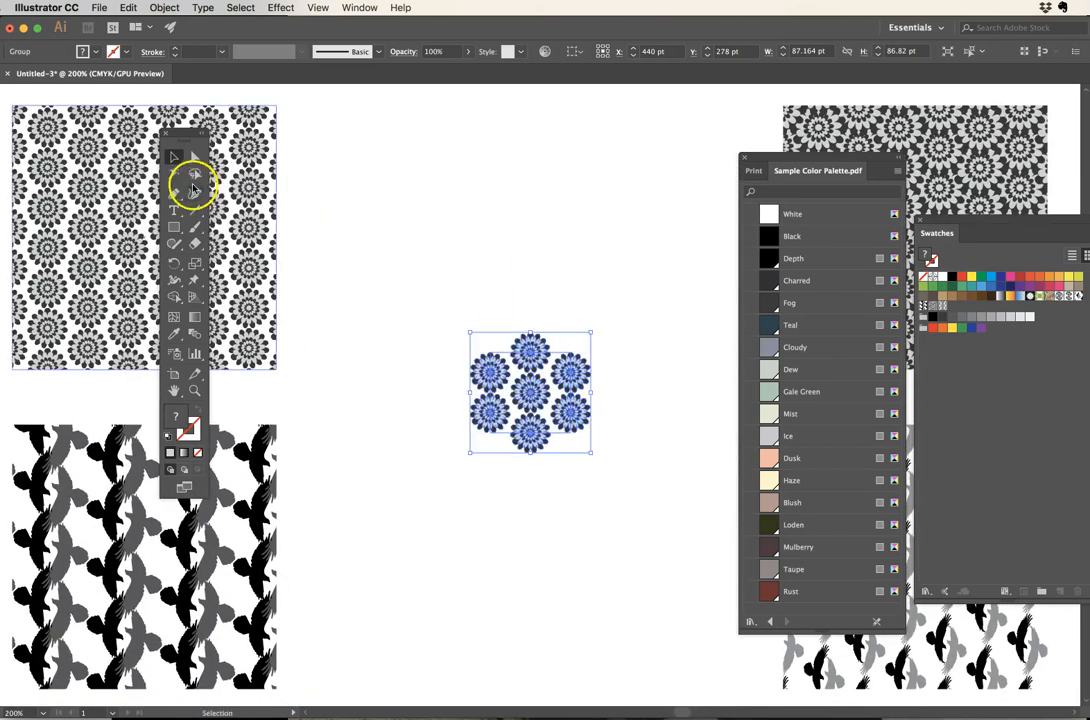
click(175, 176)
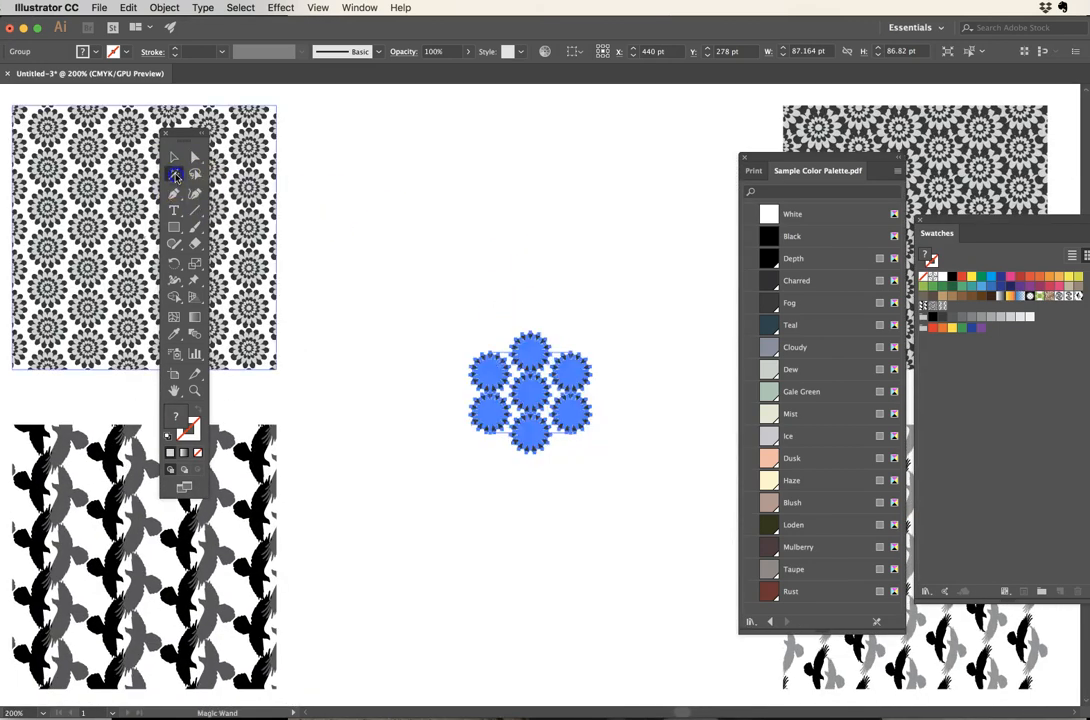
double_click(175, 176)
drag(122, 507, 342, 160)
click(415, 144)
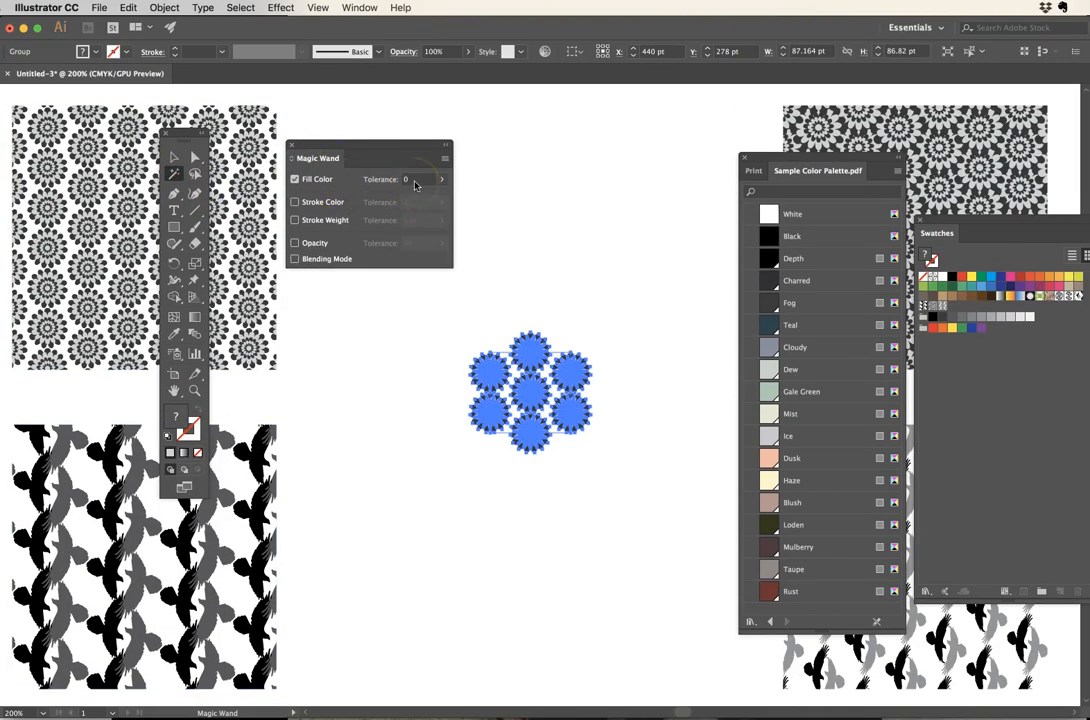
Step: Select all dark petals of the flower tile by matching fill color and fill them with Mulberry
drag(550, 408, 530, 341)
click(530, 437)
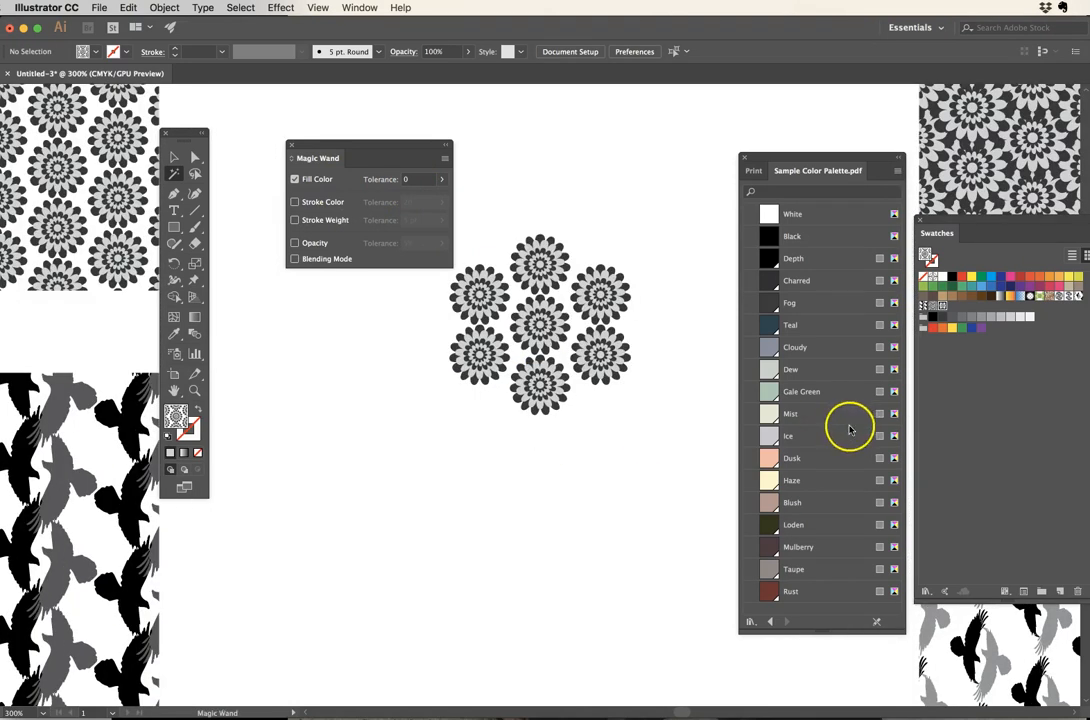
click(551, 240)
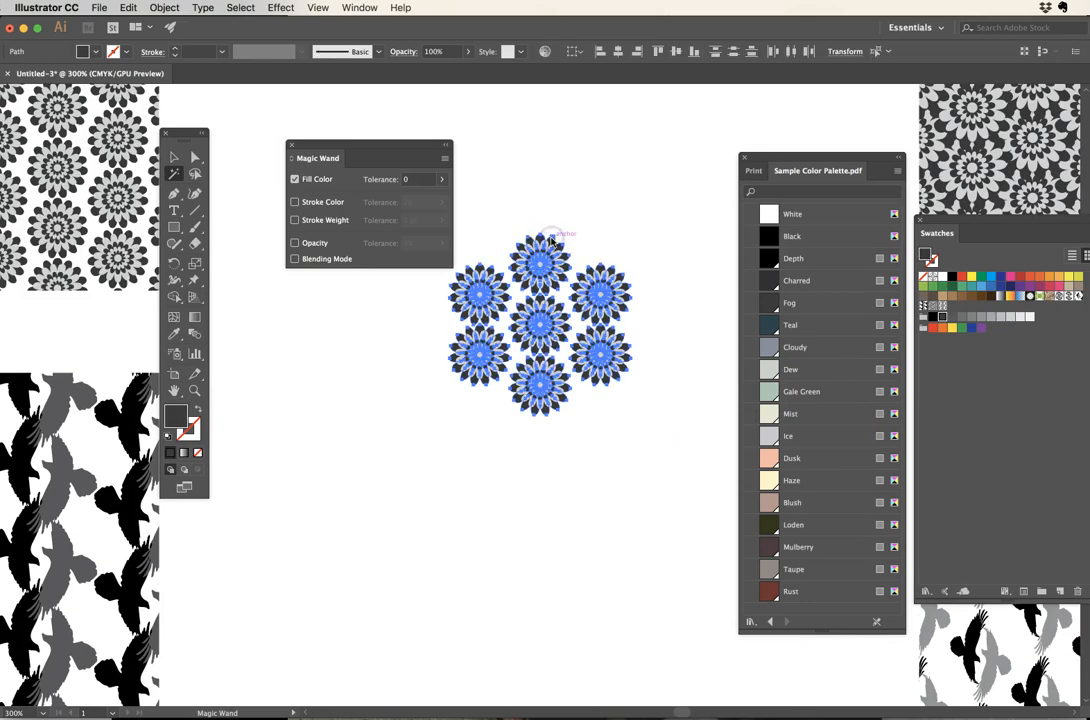
click(765, 548)
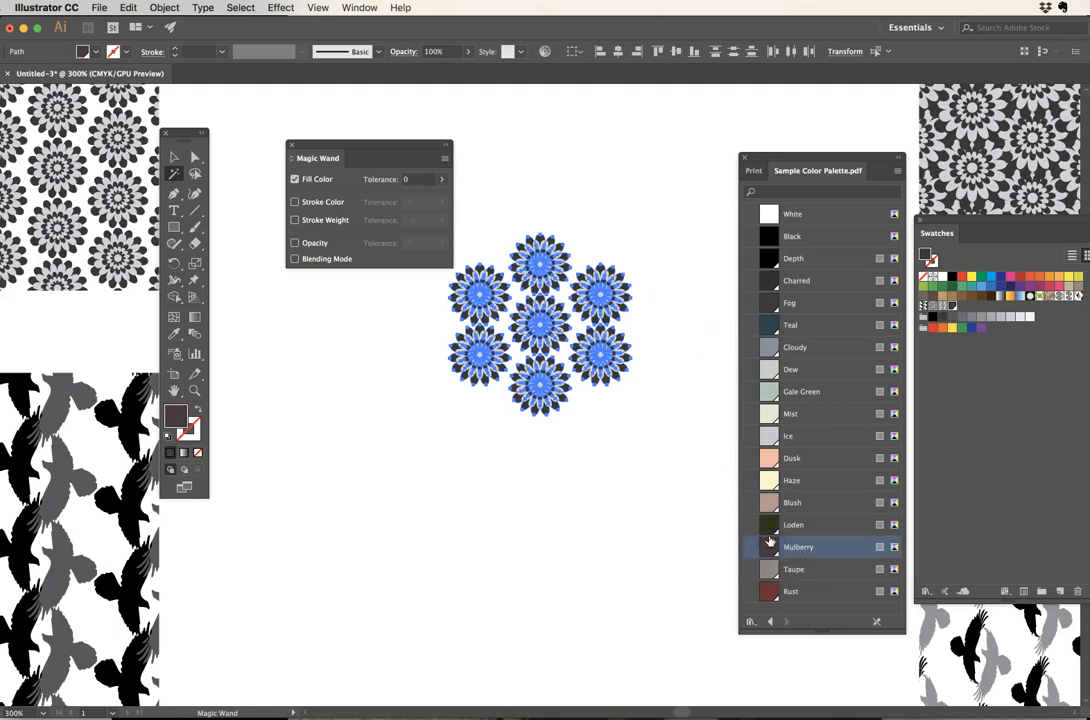
Step: Select all light petals of the flower tile by matching fill color, try Ice and Haze on them, and settle on a Blush fill
click(616, 285)
click(620, 287)
click(667, 398)
super+click(563, 381)
drag(557, 352, 538, 401)
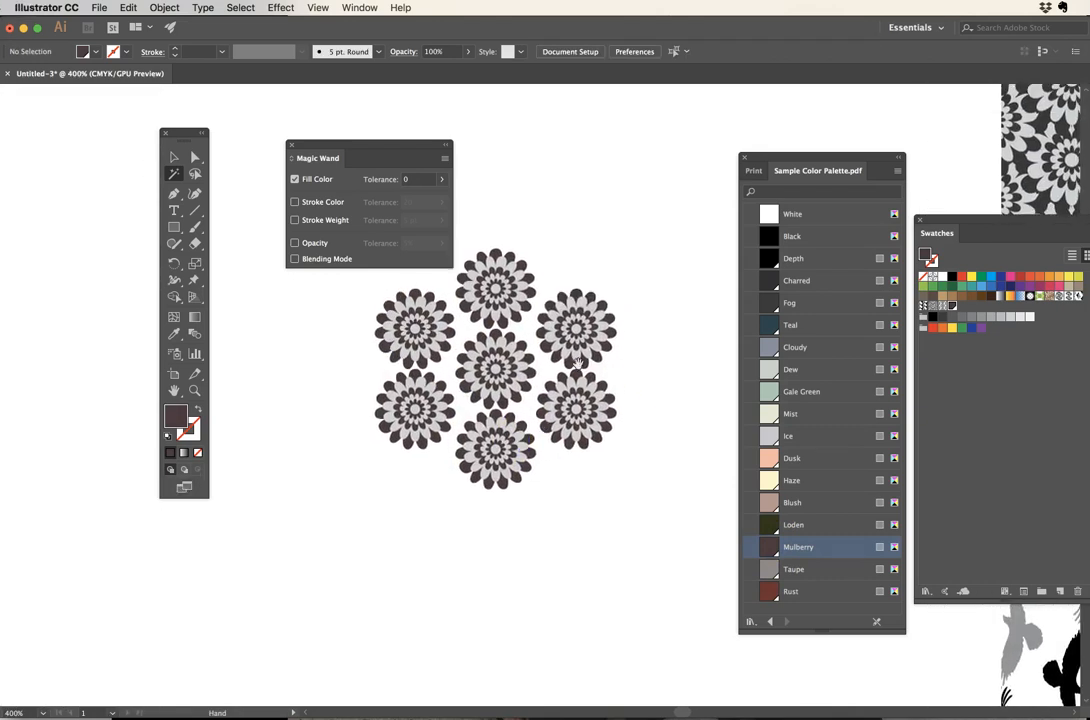
click(588, 318)
click(650, 358)
click(598, 337)
super+click(523, 370)
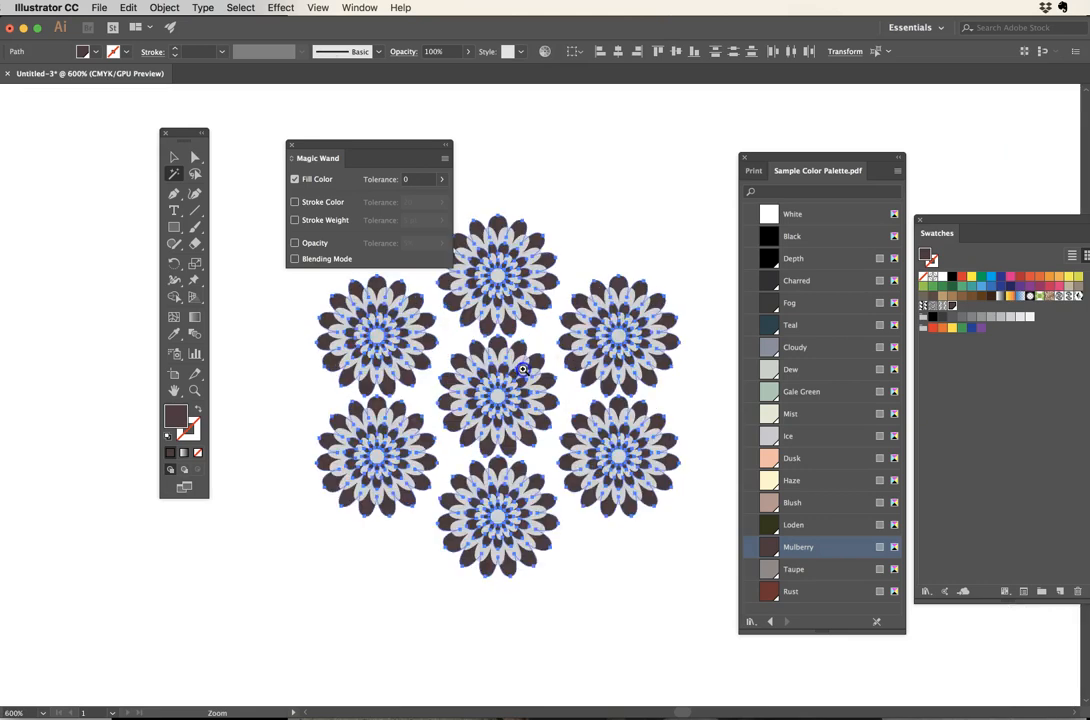
drag(523, 370, 567, 338)
click(516, 380)
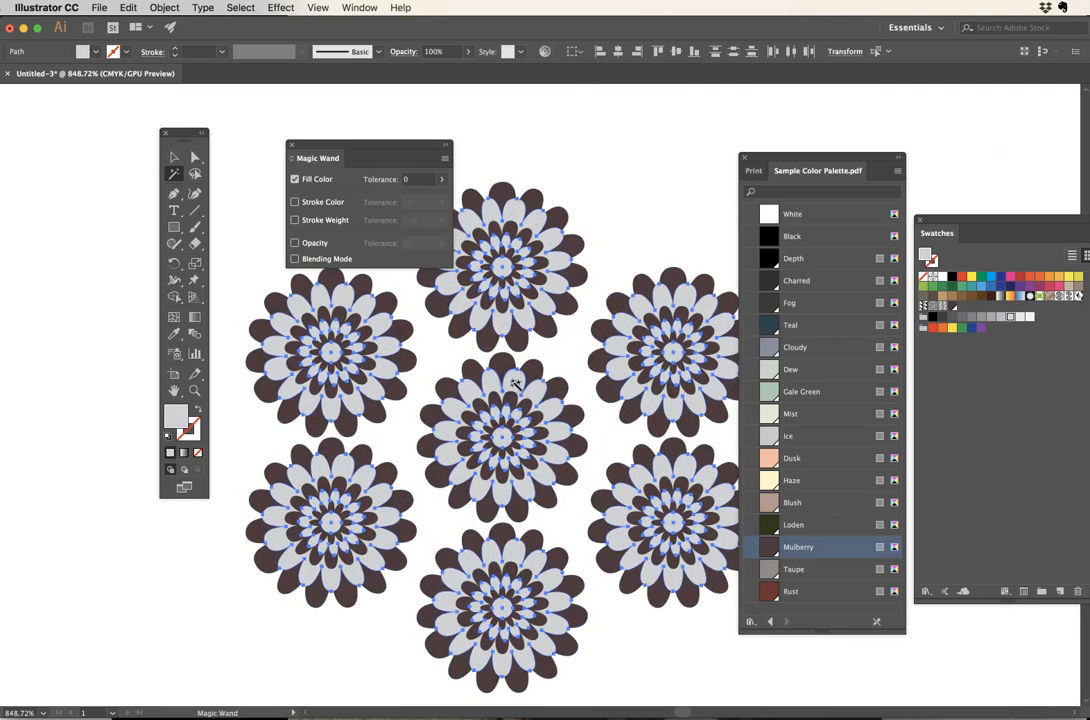
click(797, 437)
click(806, 481)
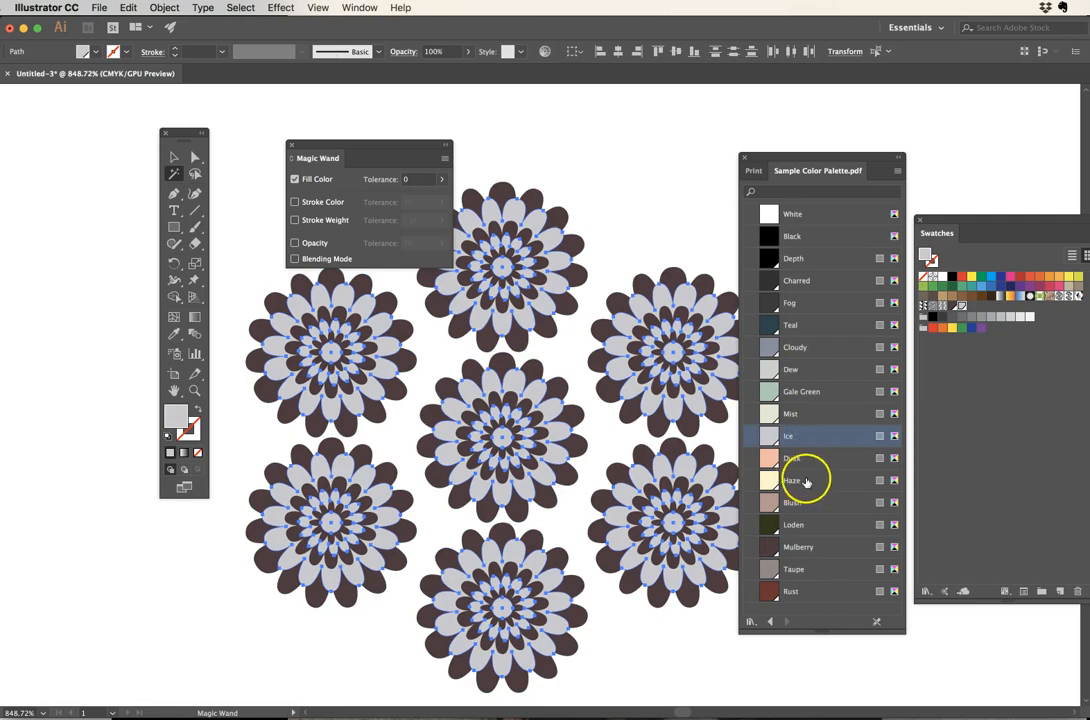
drag(643, 473, 543, 470)
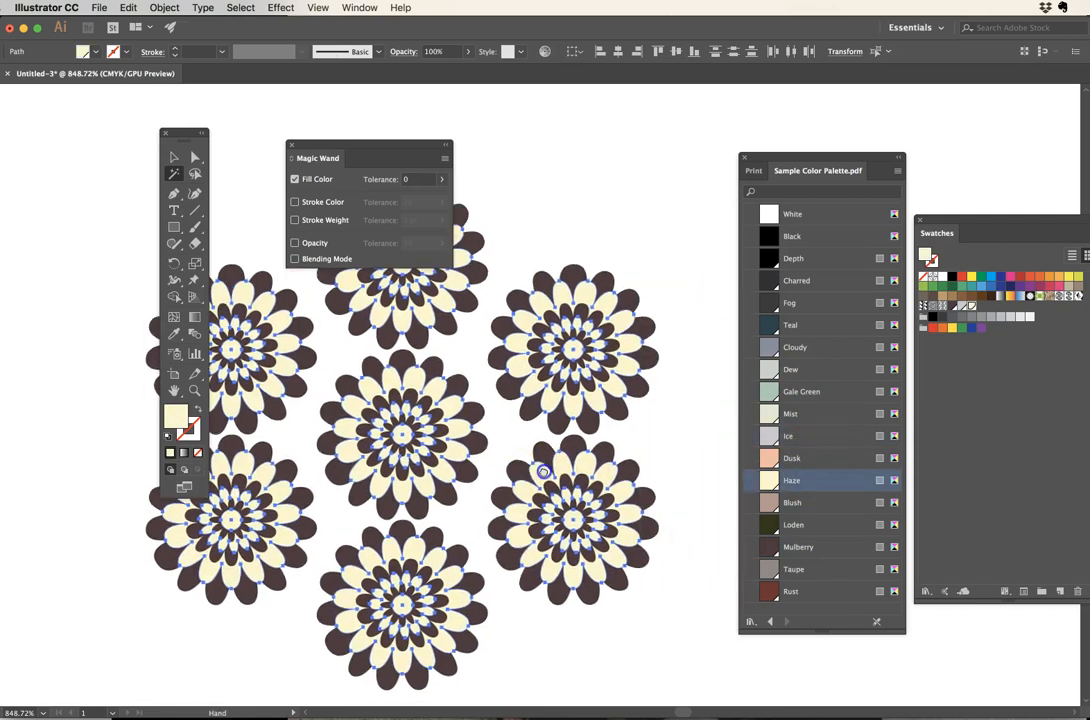
click(803, 503)
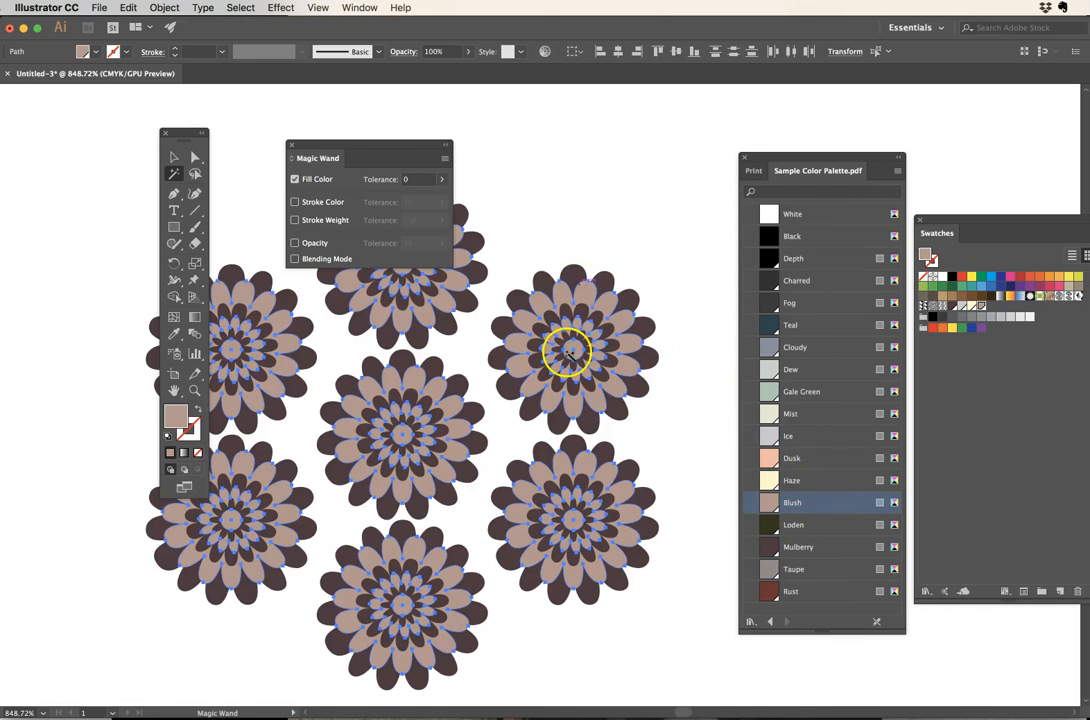
click(171, 159)
click(601, 159)
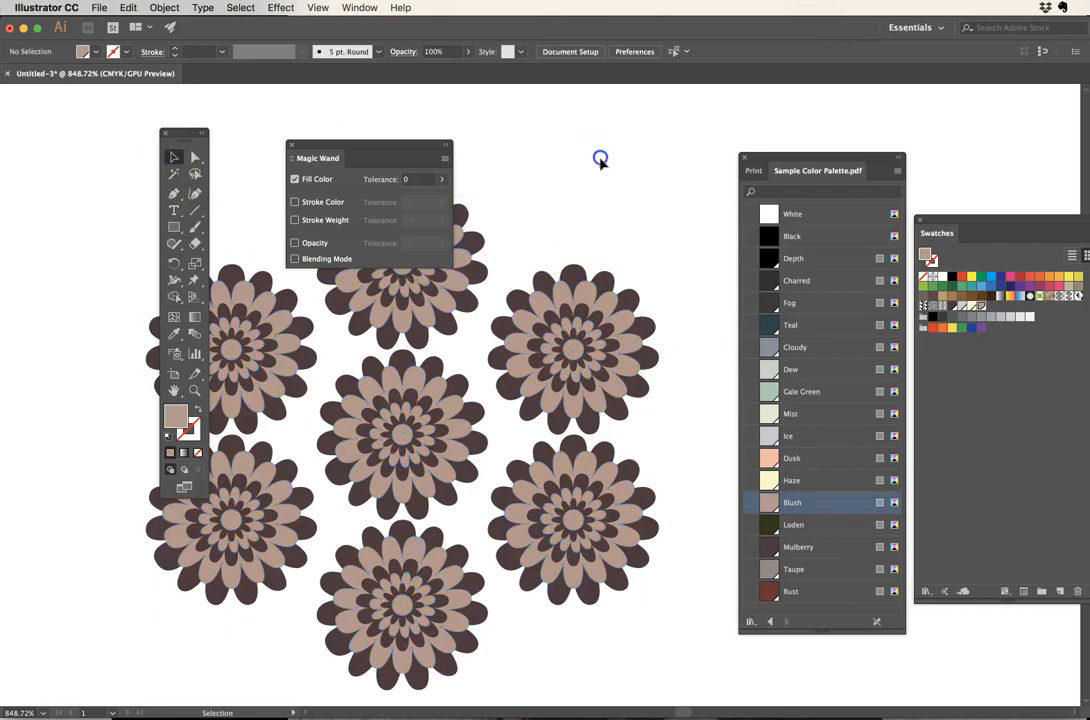
Step: Close the Magic Wand options and check that the recolored flower tile selects as one group
alt+super+click(474, 433)
alt+super+click(474, 433)
drag(538, 414, 476, 475)
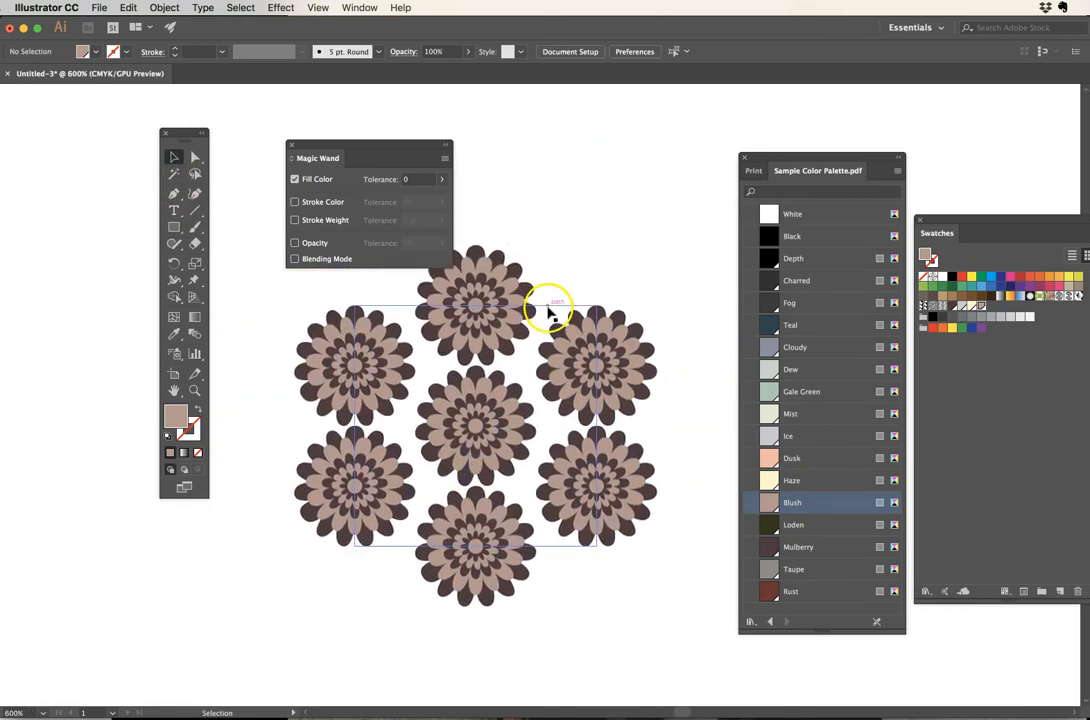
click(290, 145)
scroll(461, 330, down, 3)
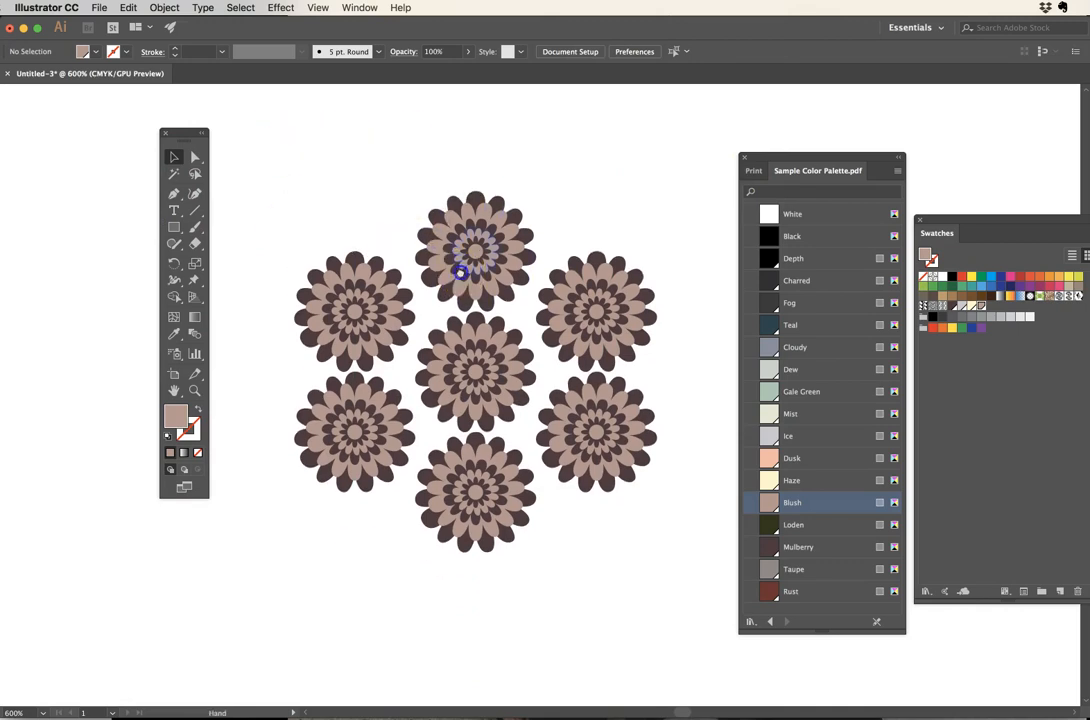
click(499, 348)
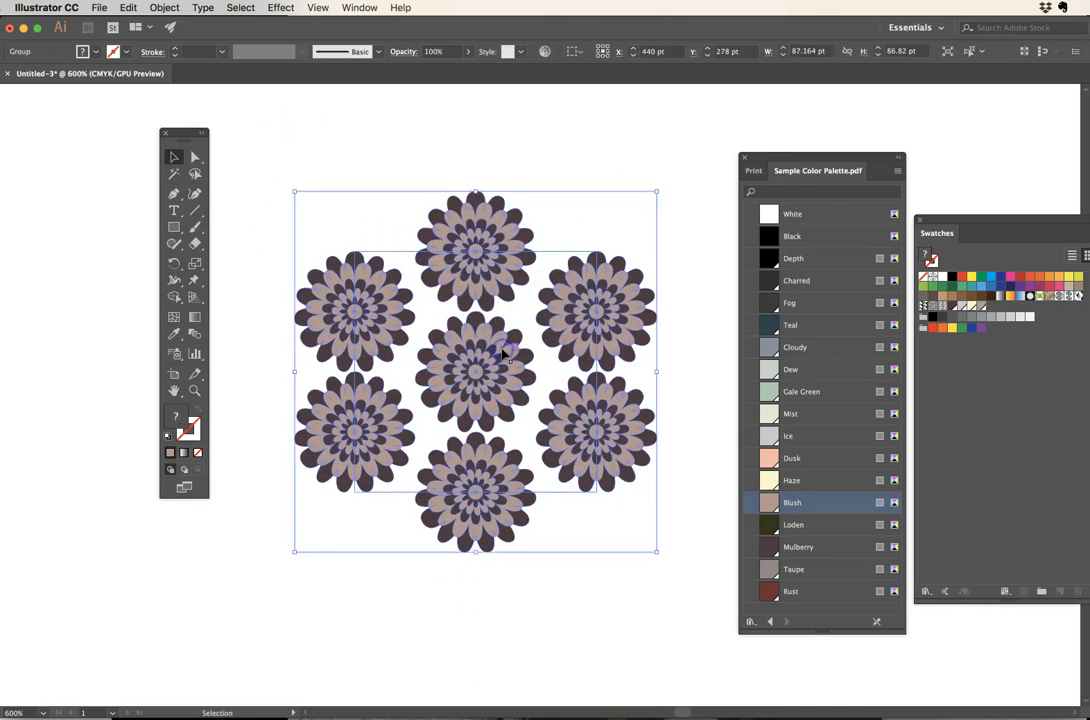
key(v)
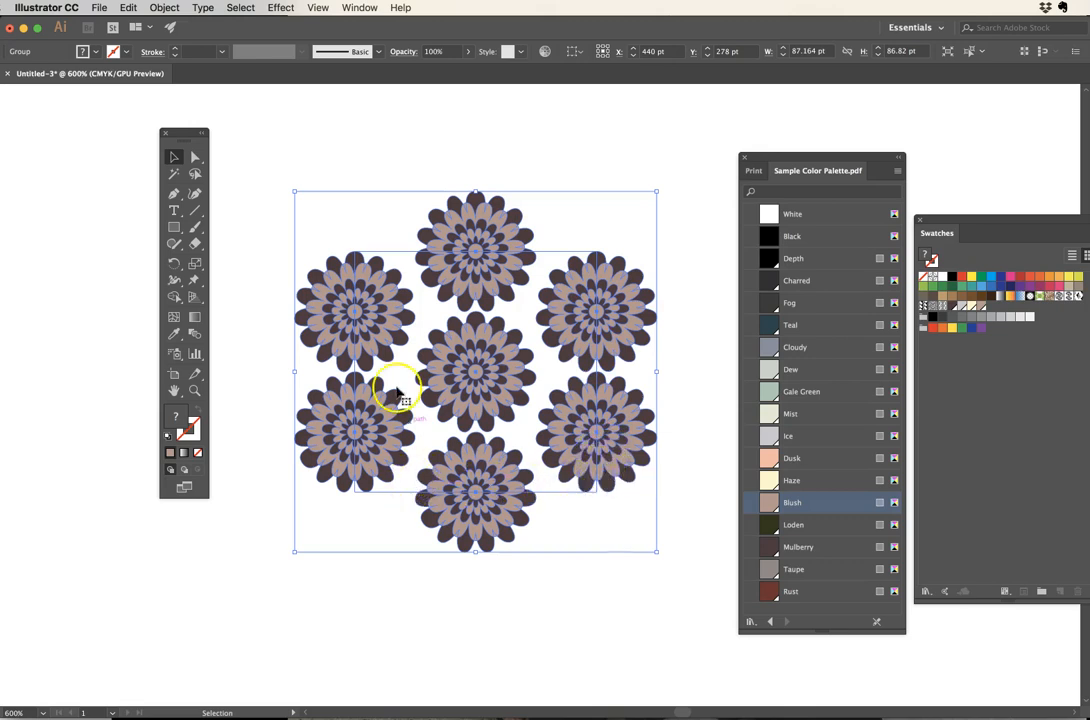
click(549, 256)
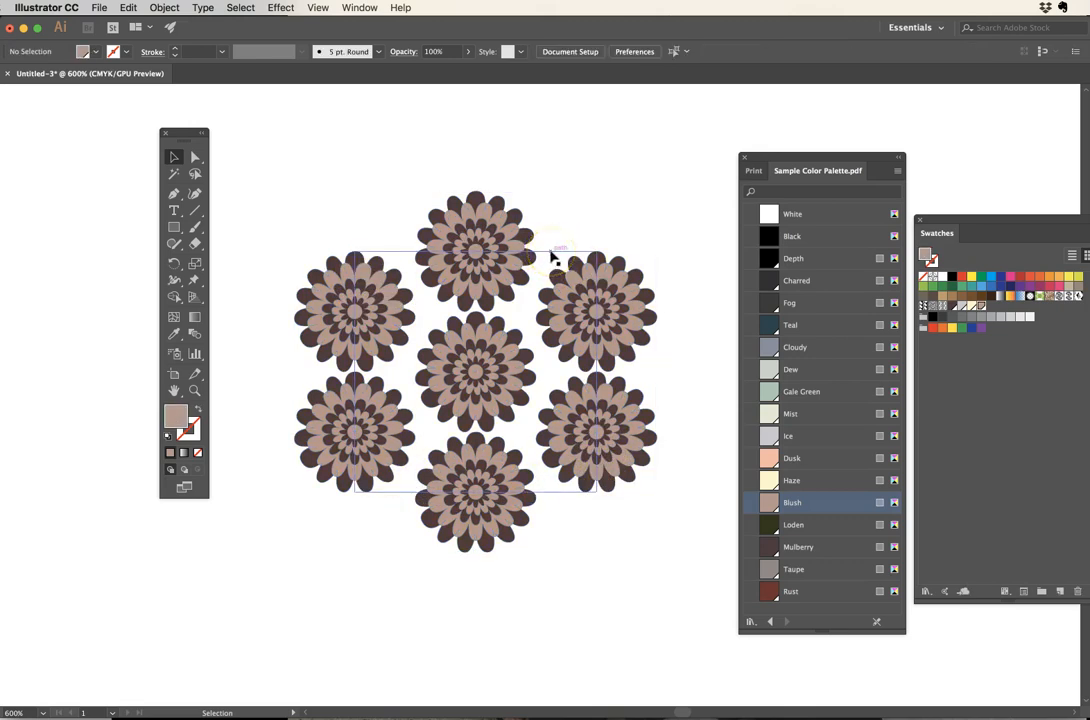
Step: Examine the fill and stroke of the bounding rectangle behind the flowers using the Direct Selection and Magic Wand tools
click(549, 252)
click(328, 182)
click(195, 157)
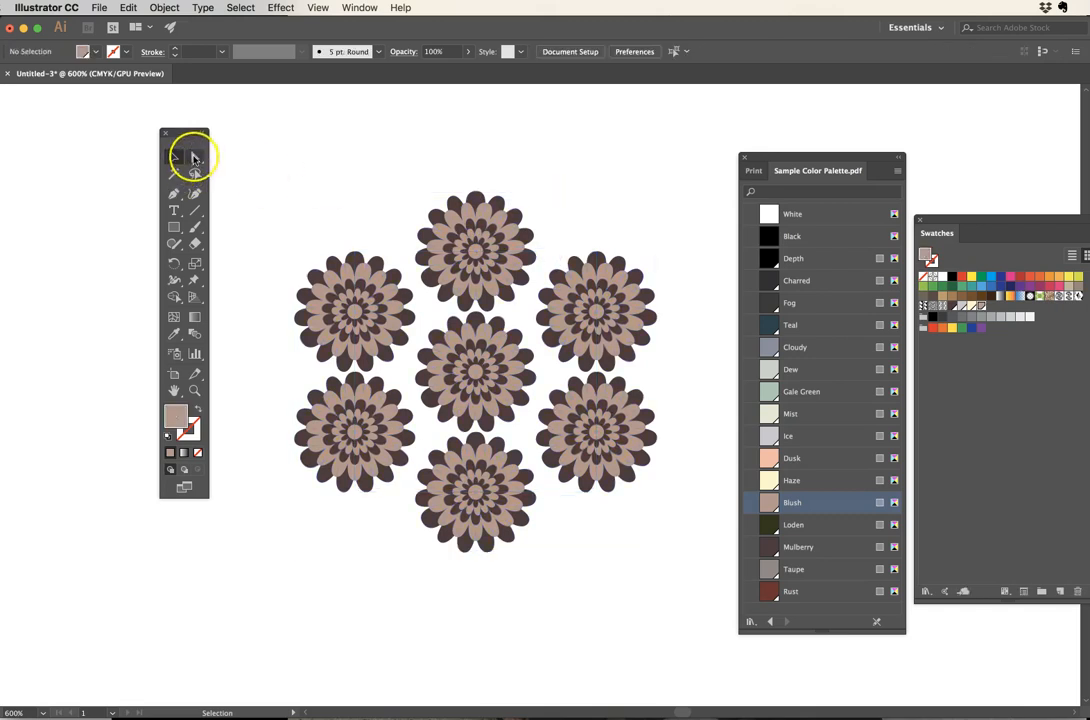
click(549, 256)
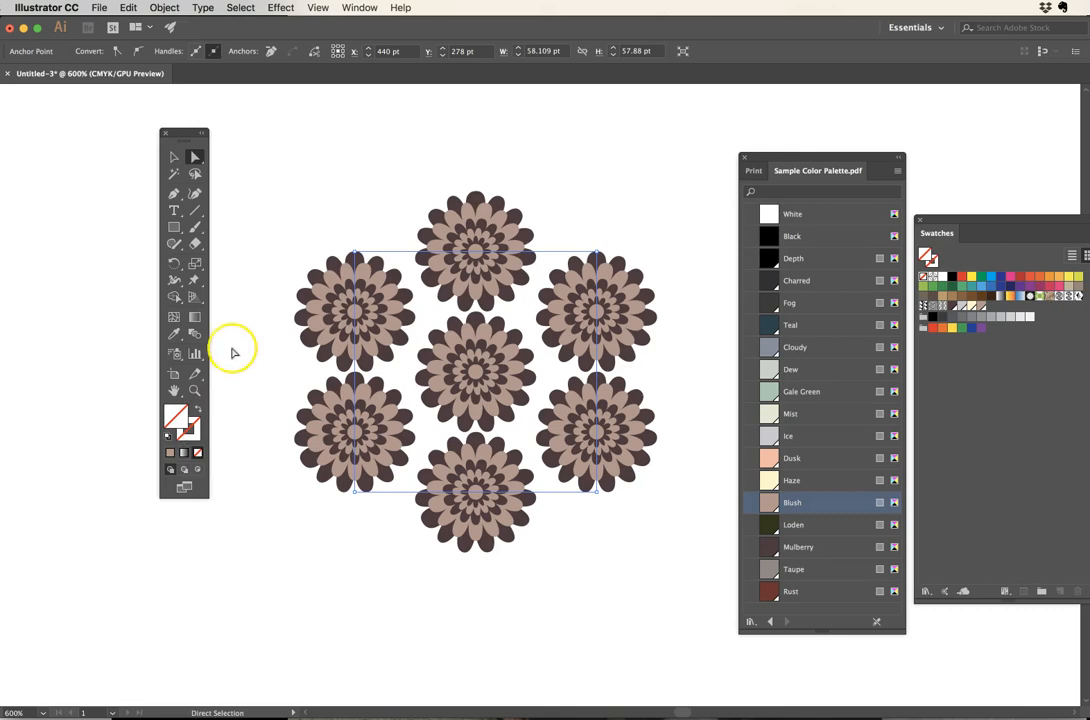
click(320, 205)
click(560, 250)
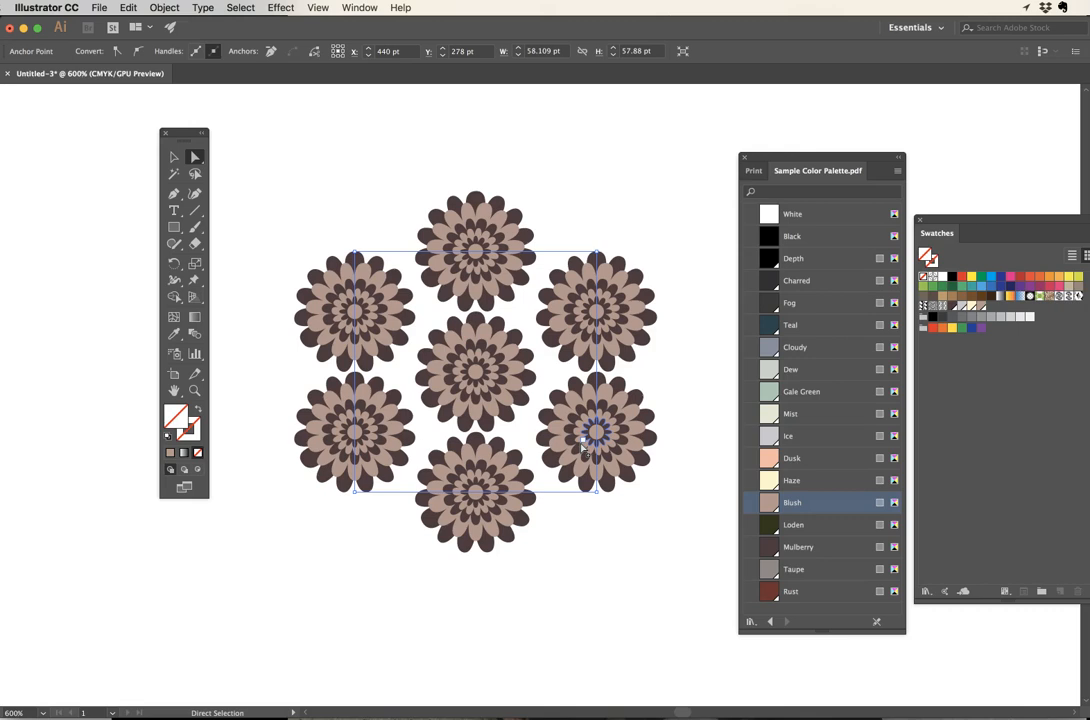
click(389, 225)
click(174, 174)
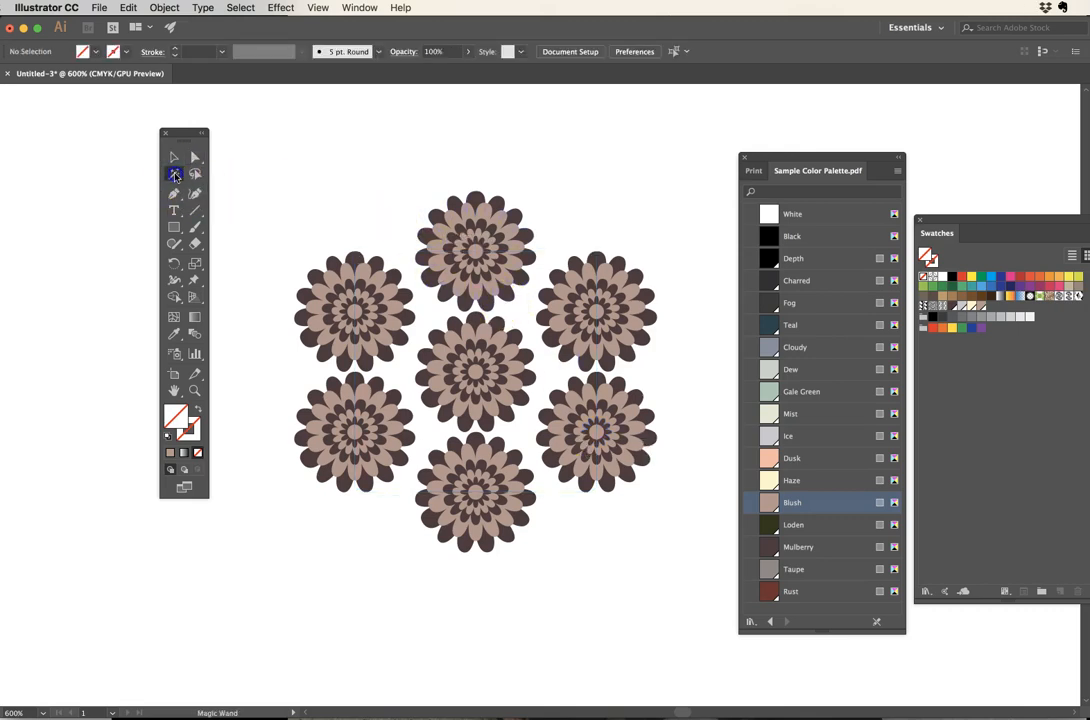
click(562, 253)
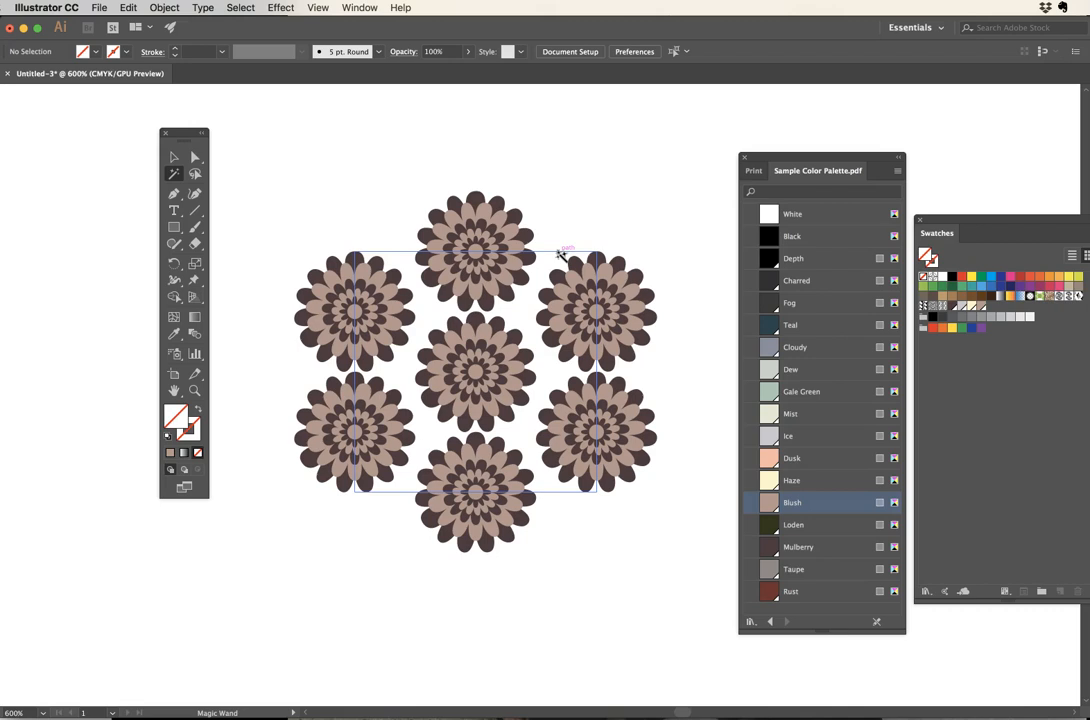
Step: Bring the Swatches panel closer to the flower tile and identify the swatch used by the black-and-white column flower pattern
click(174, 157)
click(574, 315)
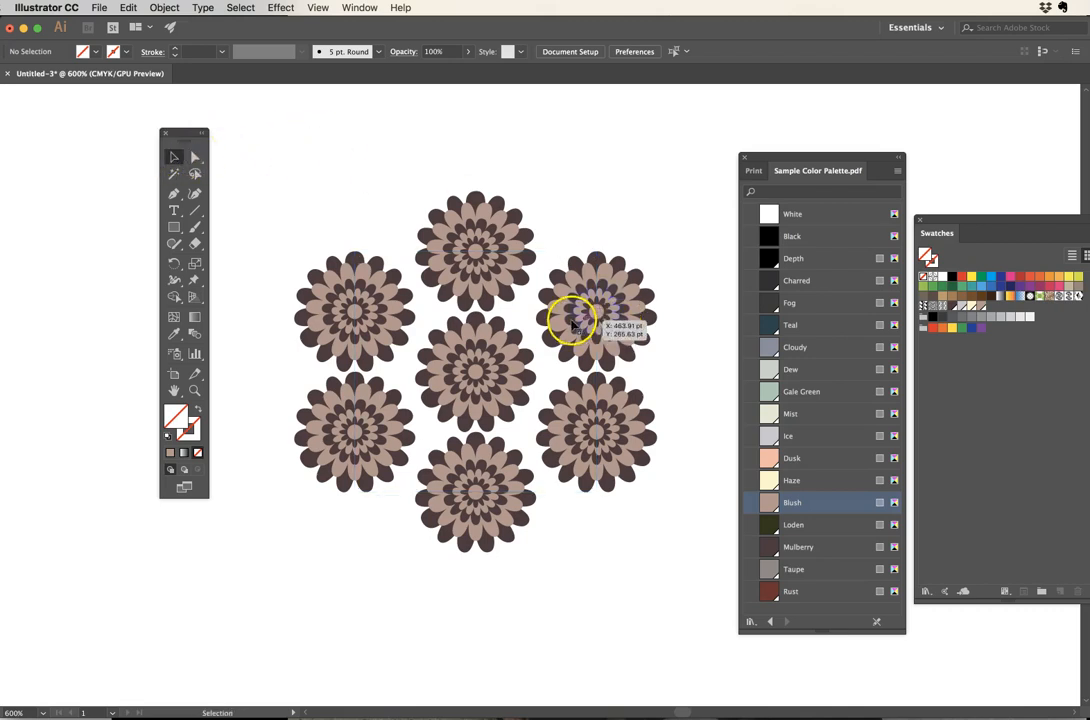
alt+super+click(448, 352)
alt+super+click(448, 352)
alt+super+click(448, 352)
drag(642, 380, 501, 302)
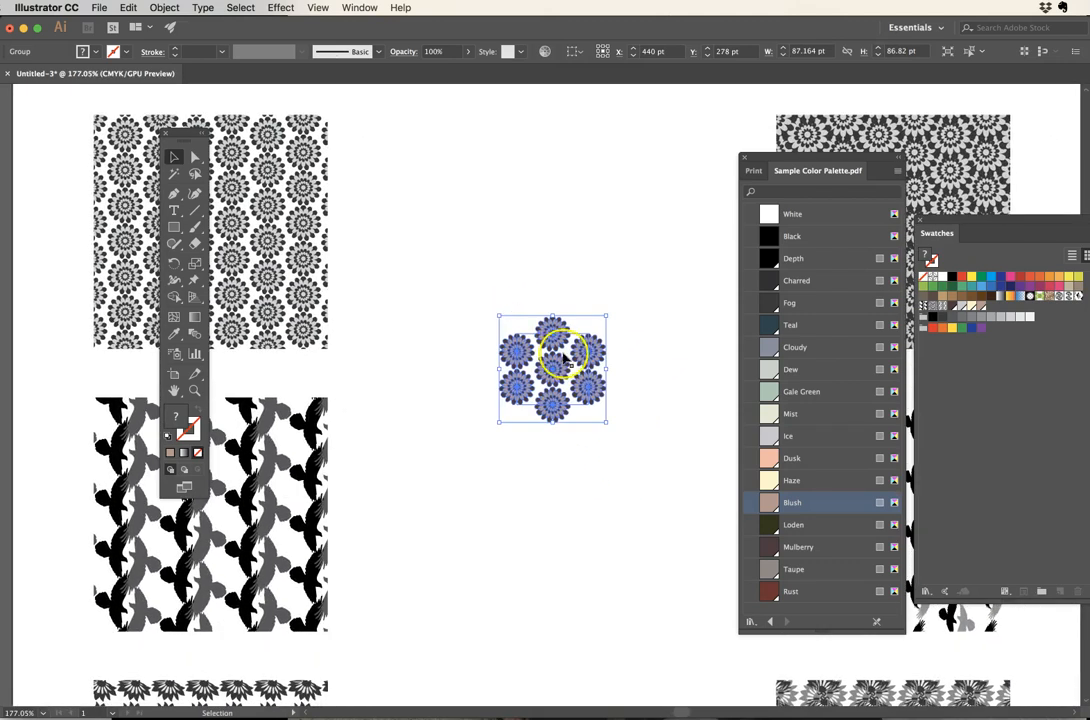
drag(962, 226, 741, 227)
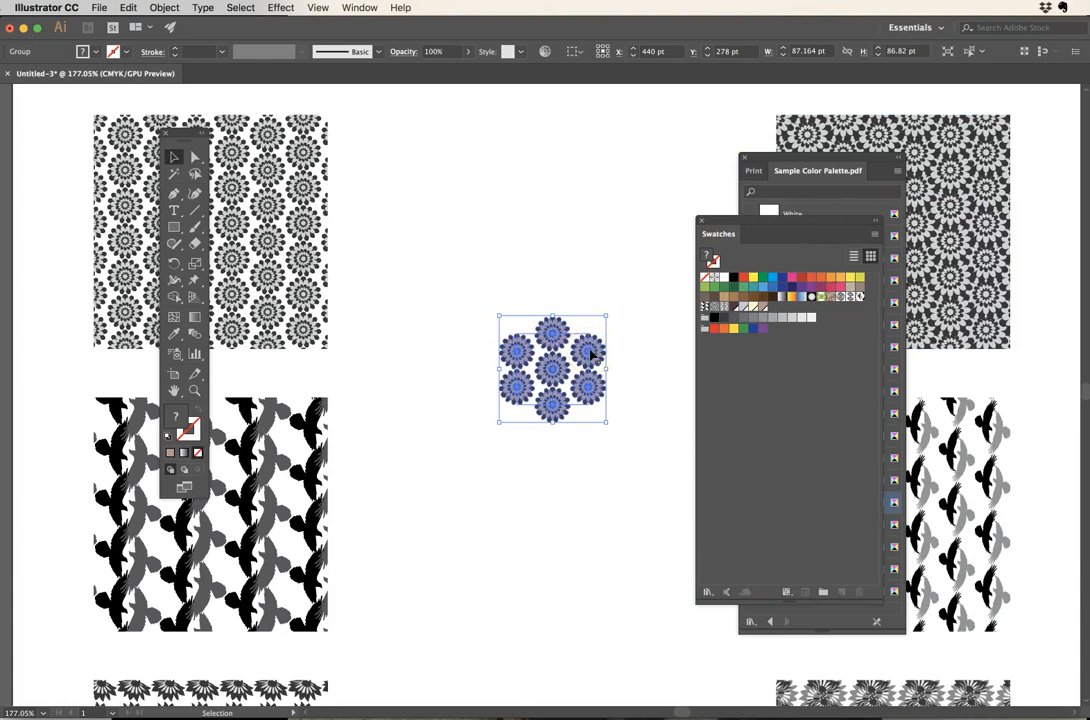
click(633, 324)
click(299, 236)
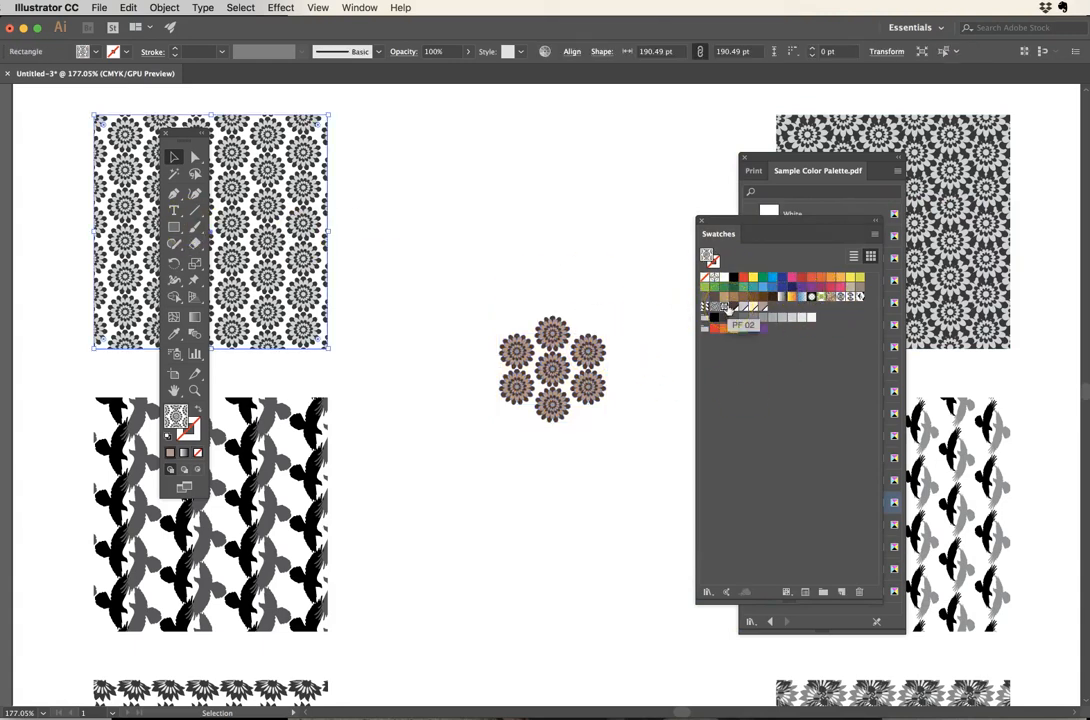
click(572, 241)
Step: Add the recolored flower tile to the document swatches as a new pattern swatch and deselect the artwork
click(589, 348)
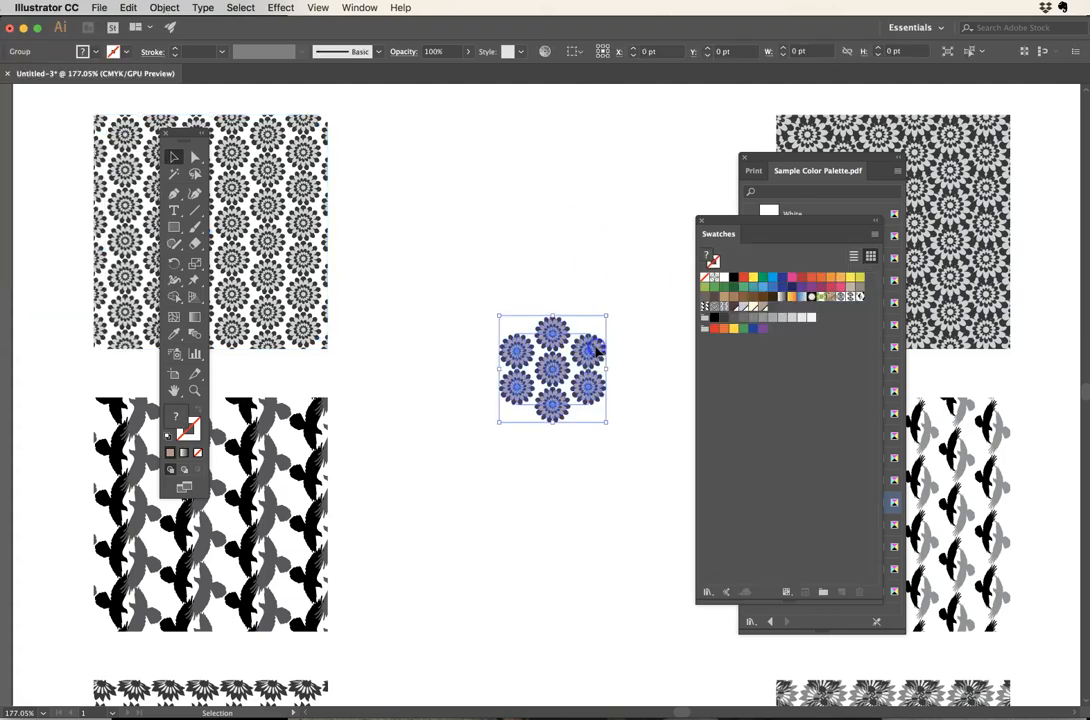
drag(591, 354, 770, 303)
click(563, 255)
Step: Name the new flower pattern swatch PF CW01 and finish editing the pattern
click(771, 307)
double_click(771, 307)
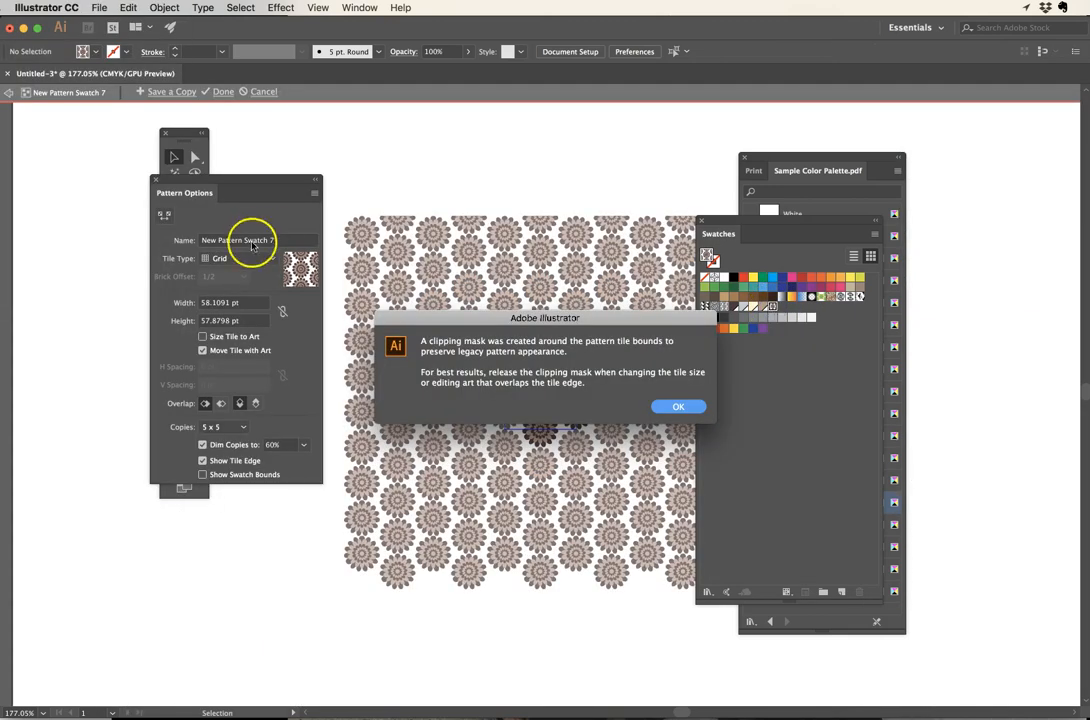
click(697, 411)
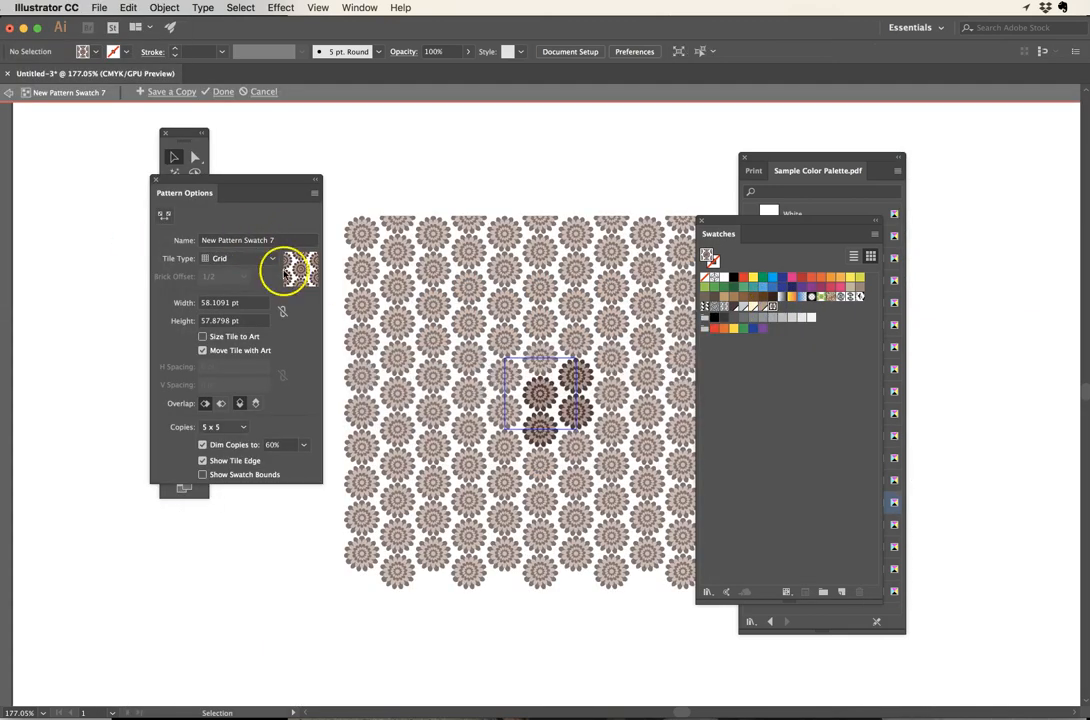
drag(287, 240, 134, 240)
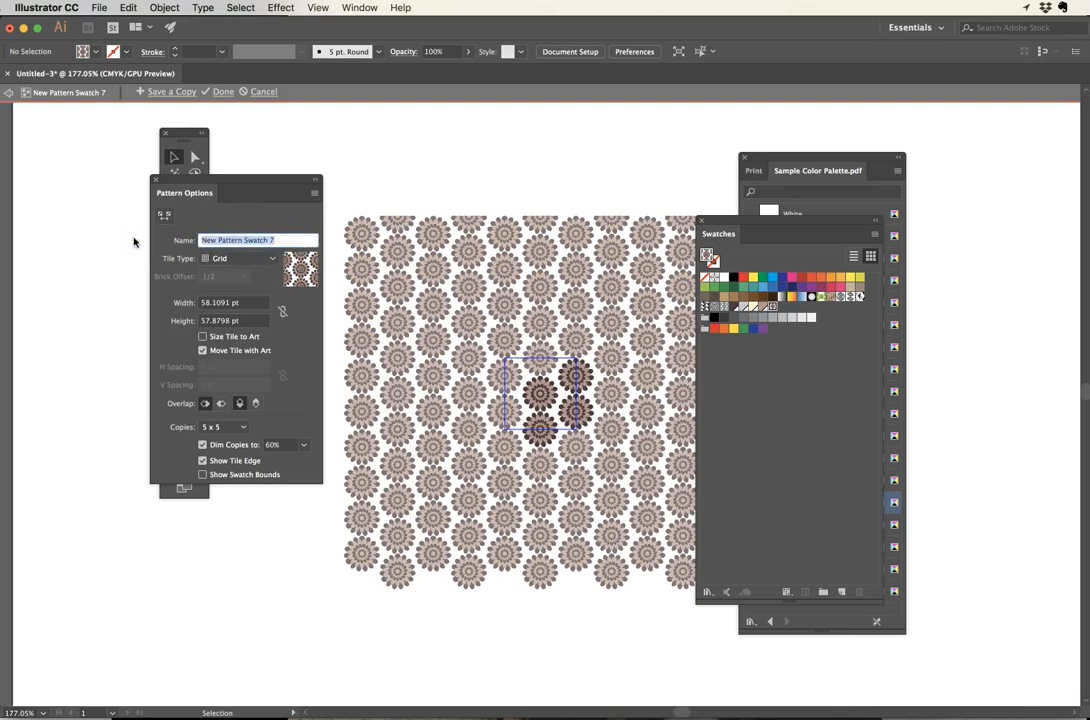
text(Pe)
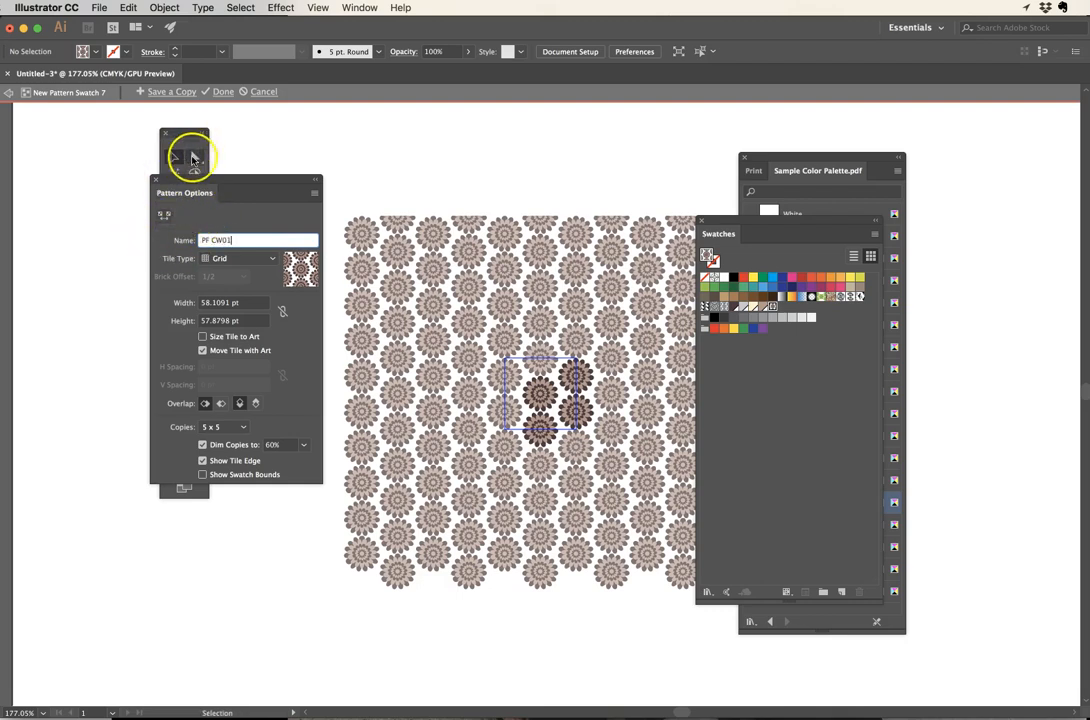
click(216, 92)
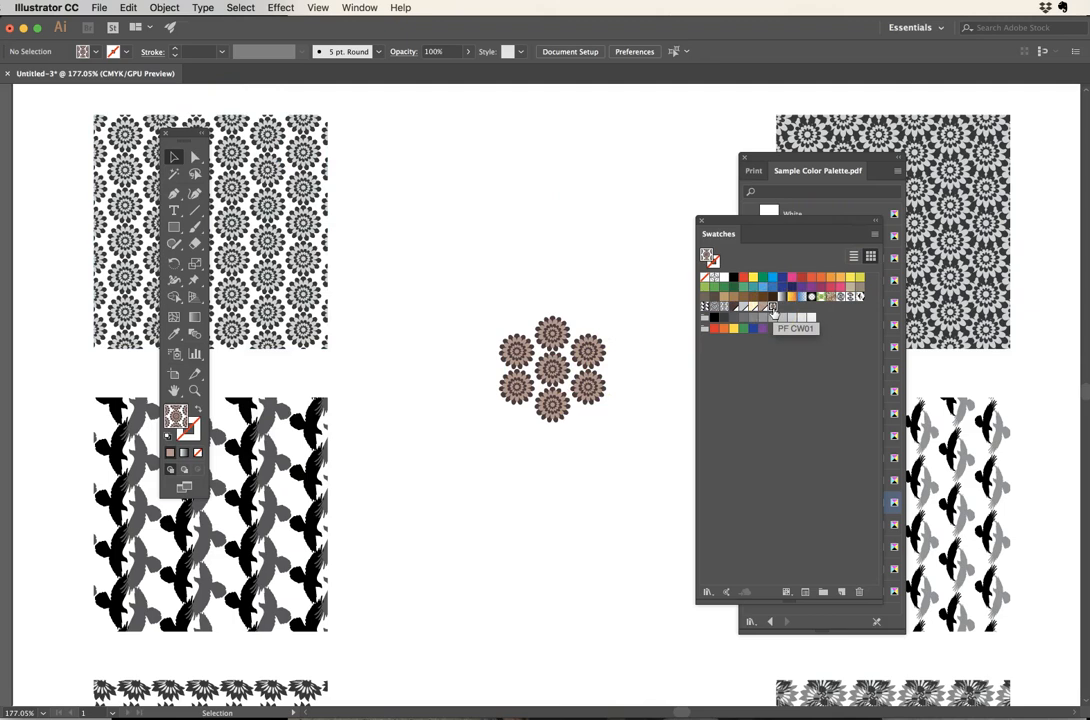
Step: Reopen the PF CW01 pattern swatch to review its name in the pattern options, and leave pattern editing
click(726, 307)
click(772, 307)
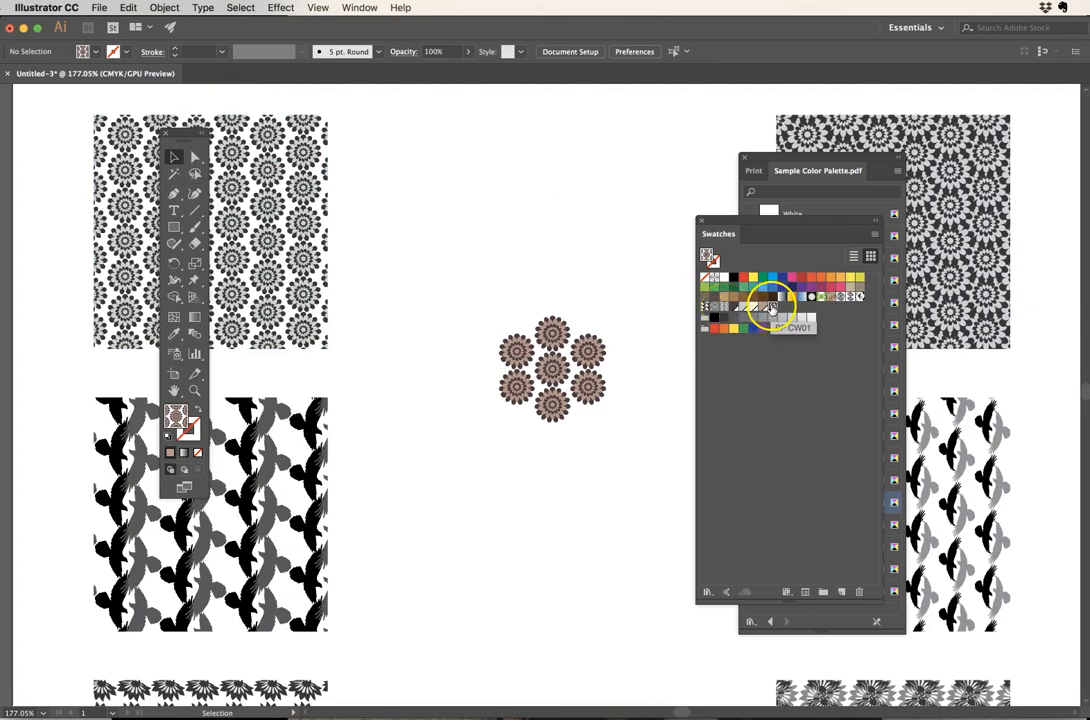
double_click(772, 307)
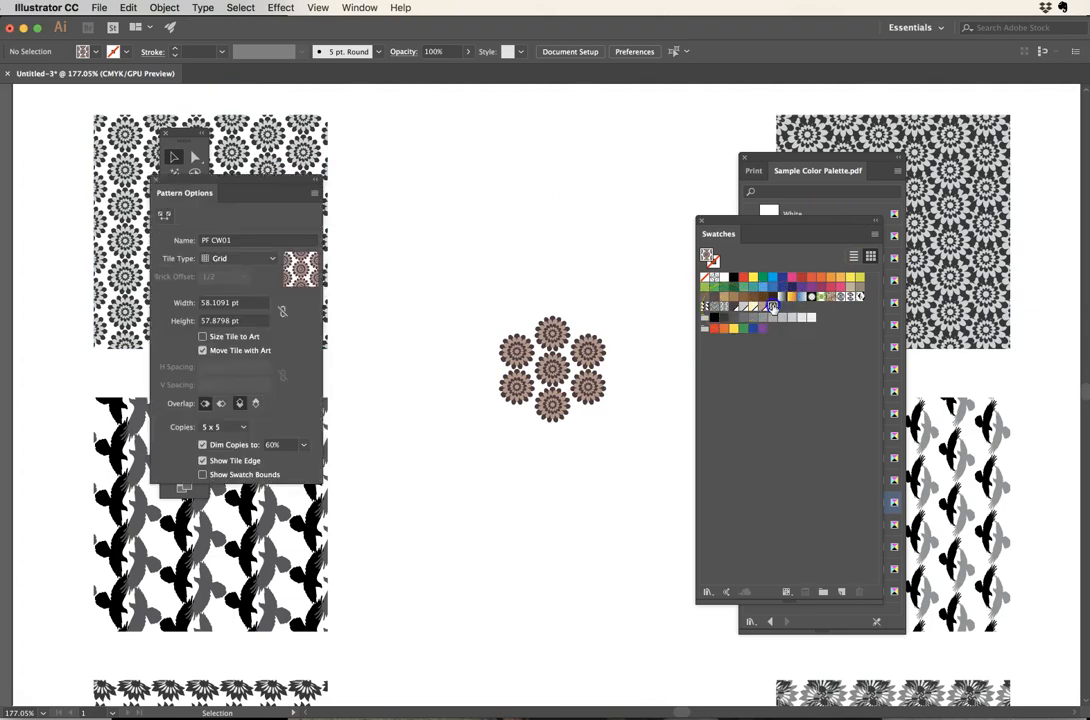
click(208, 241)
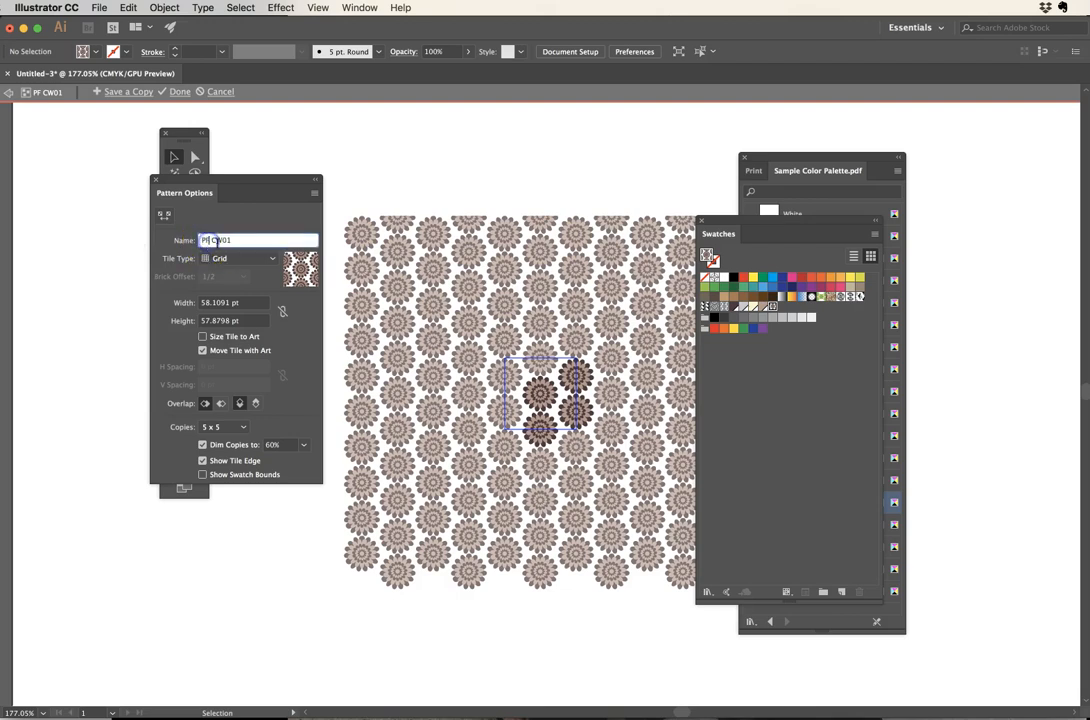
click(178, 91)
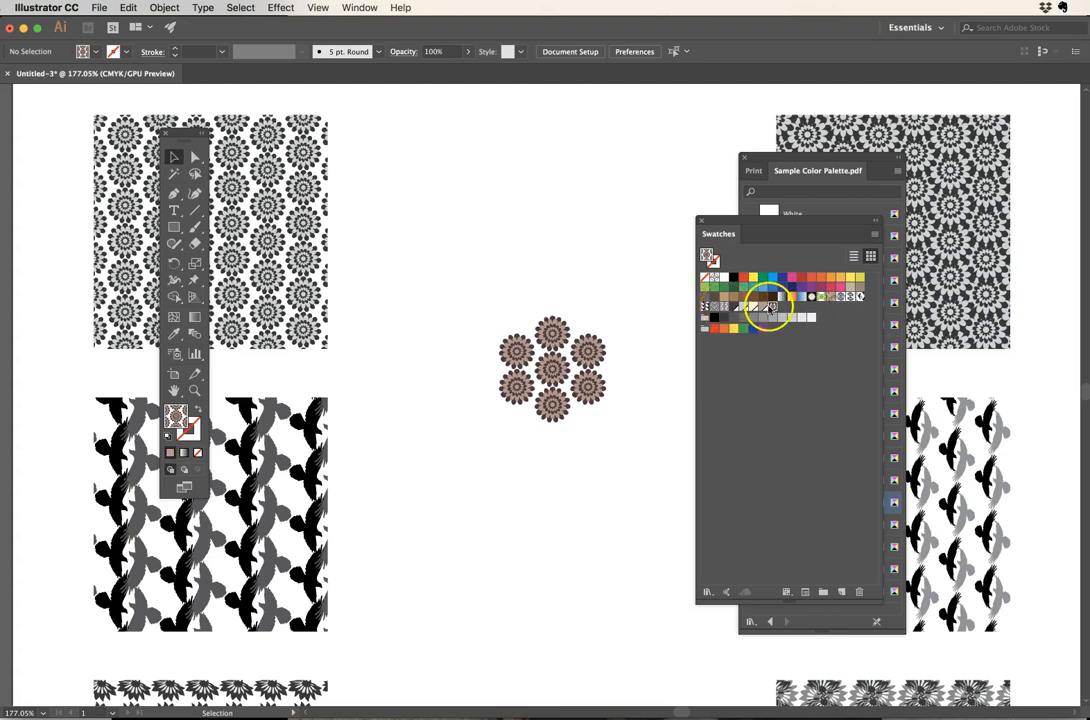
Step: Delete the leftover recolored flower tile from the artboard
click(554, 333)
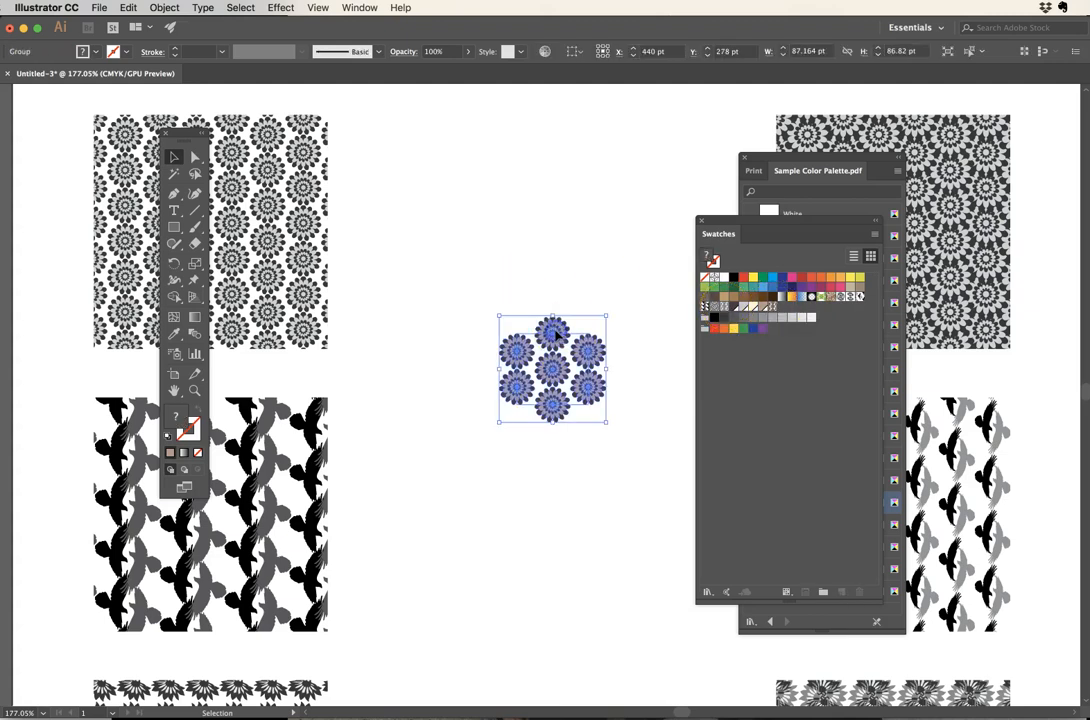
key(Delete)
Step: Select the square with the dense dark flower pattern and move the Swatches panel aside to uncover the palette colors
key(z)
alt+click(414, 287)
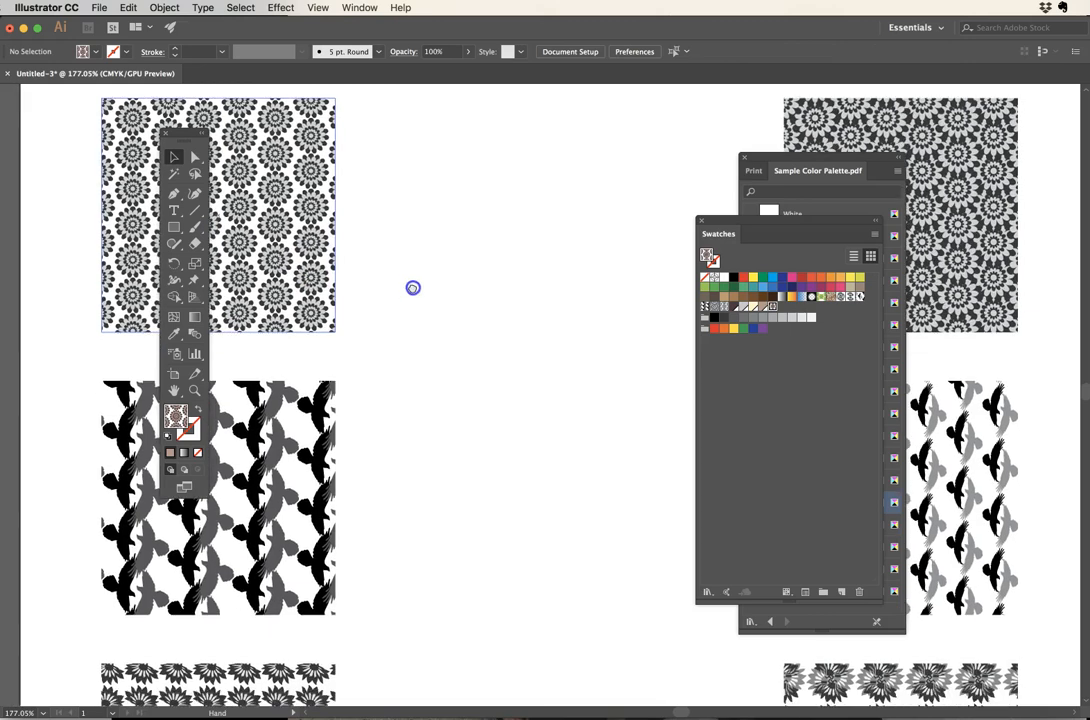
drag(537, 300, 230, 302)
key(v)
click(450, 250)
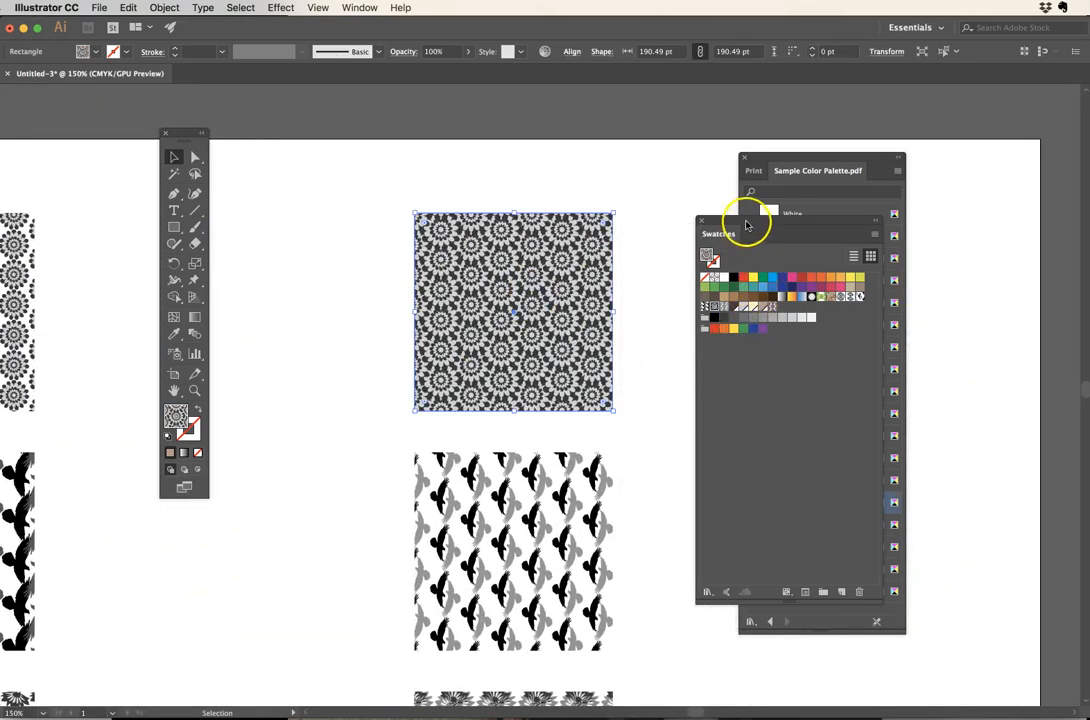
drag(749, 224, 867, 221)
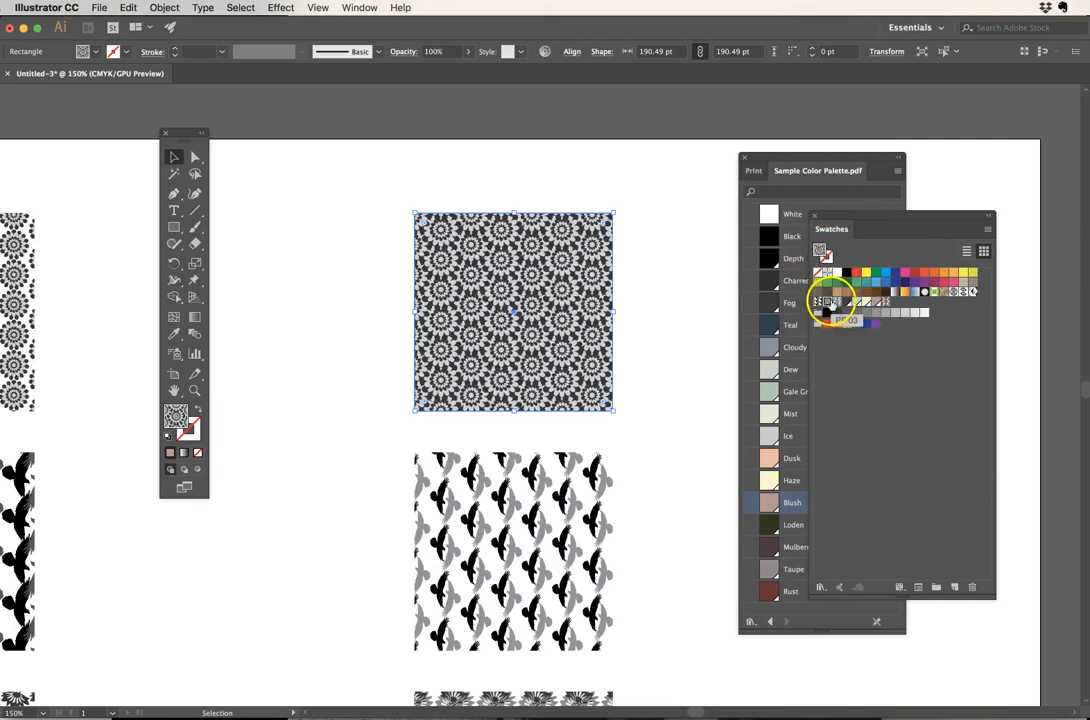
Step: Place the editable tile artwork of the PF 03 pattern swatch on the artboard beside the dense dark flower square and deselect it
double_click(179, 418)
drag(186, 407, 484, 409)
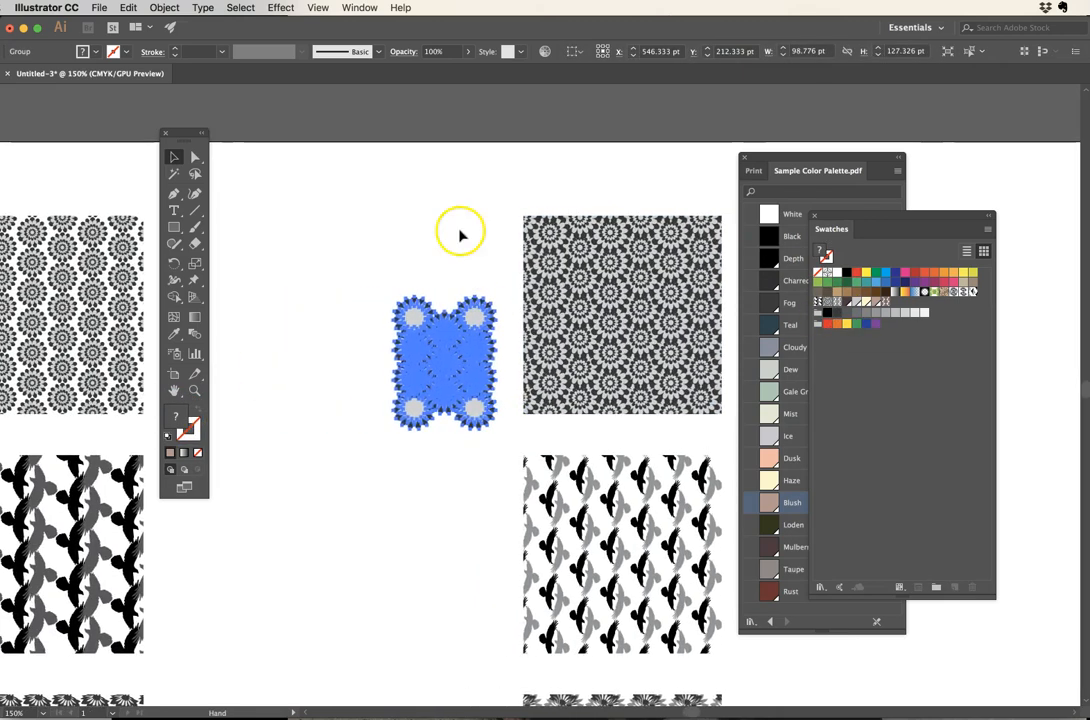
click(461, 236)
click(621, 313)
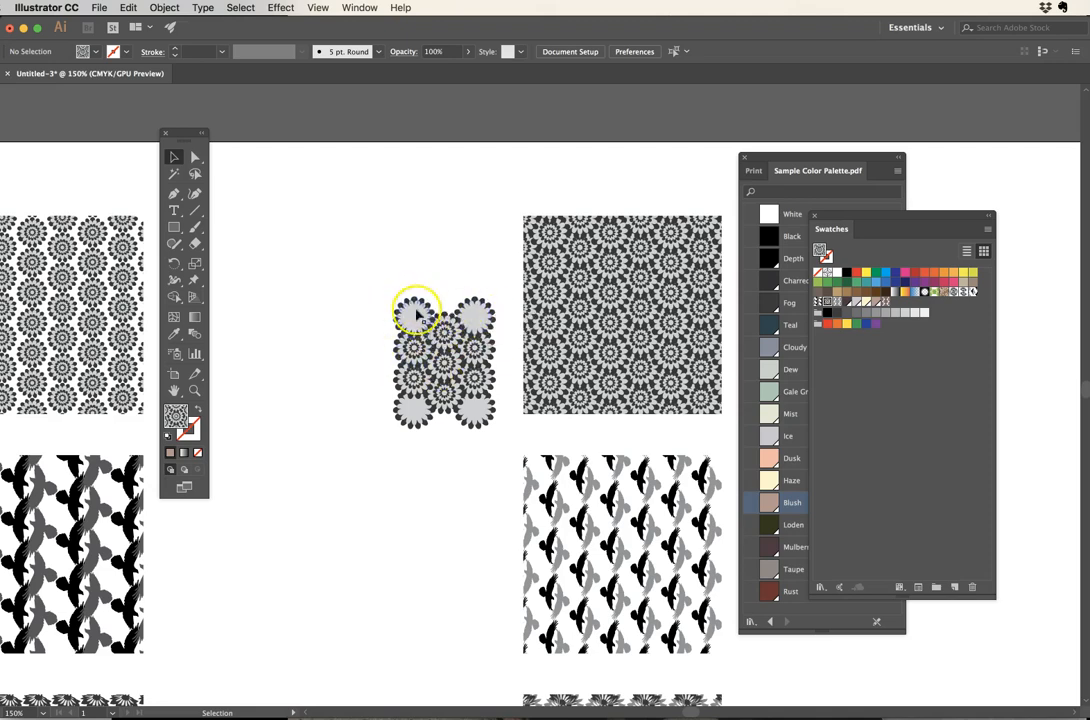
Step: Examine the construction of the placed flower tile in Outline view, and return to GPU Preview
key(super+space)
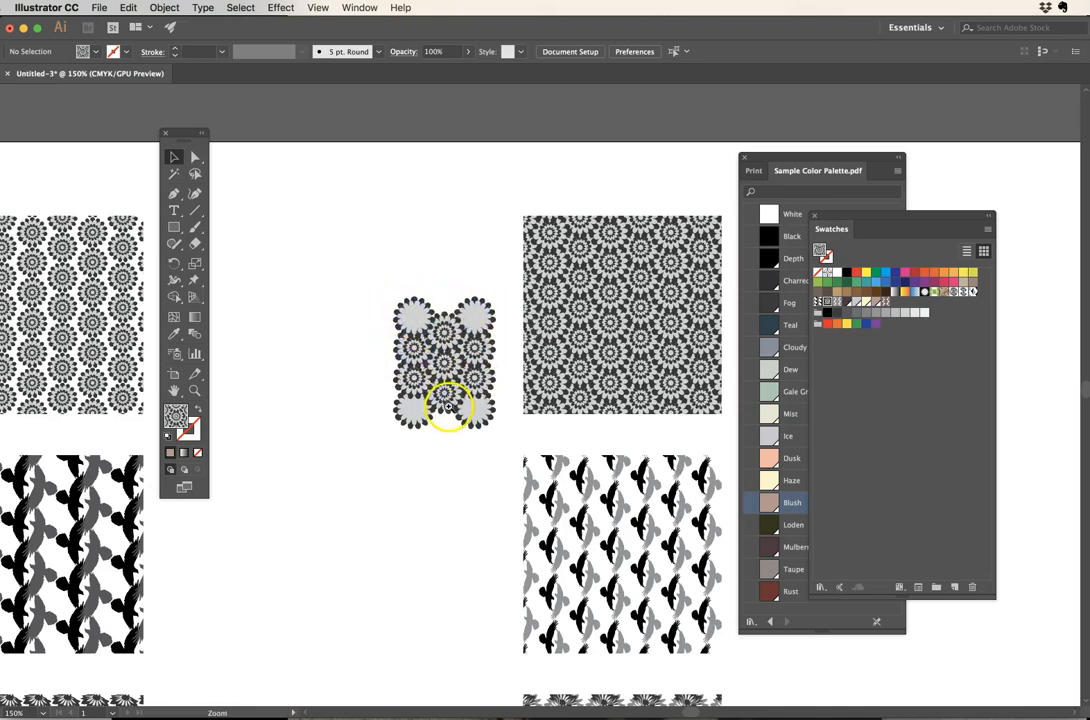
super+click(450, 421)
super+click(450, 421)
key(space)
drag(586, 275, 421, 363)
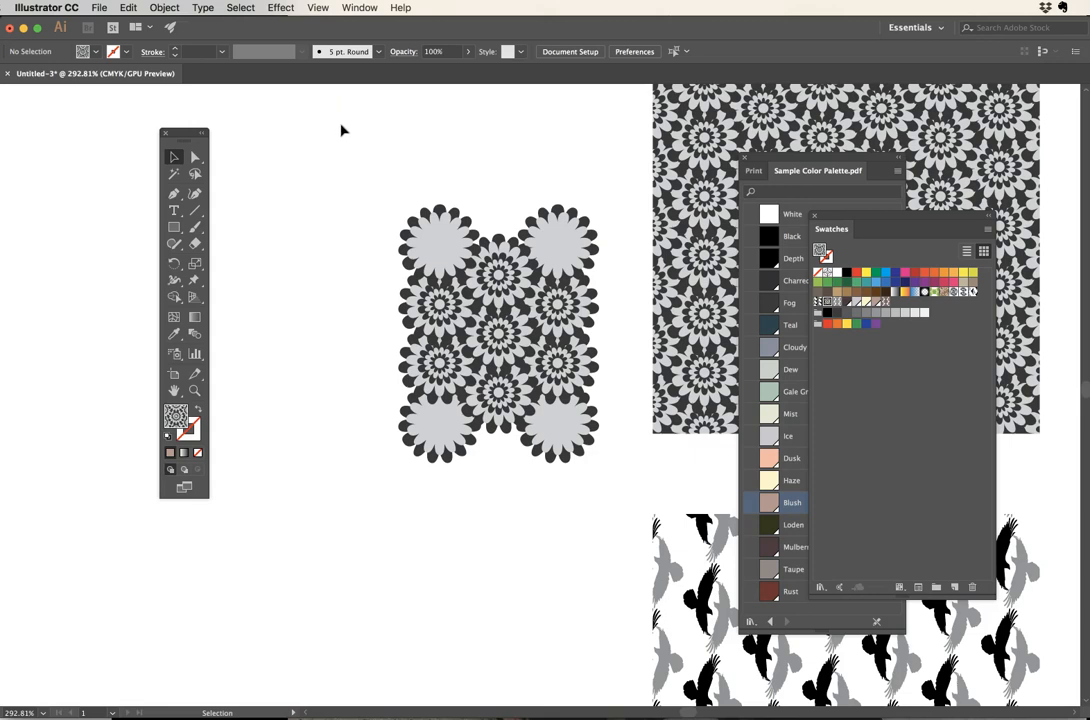
click(317, 8)
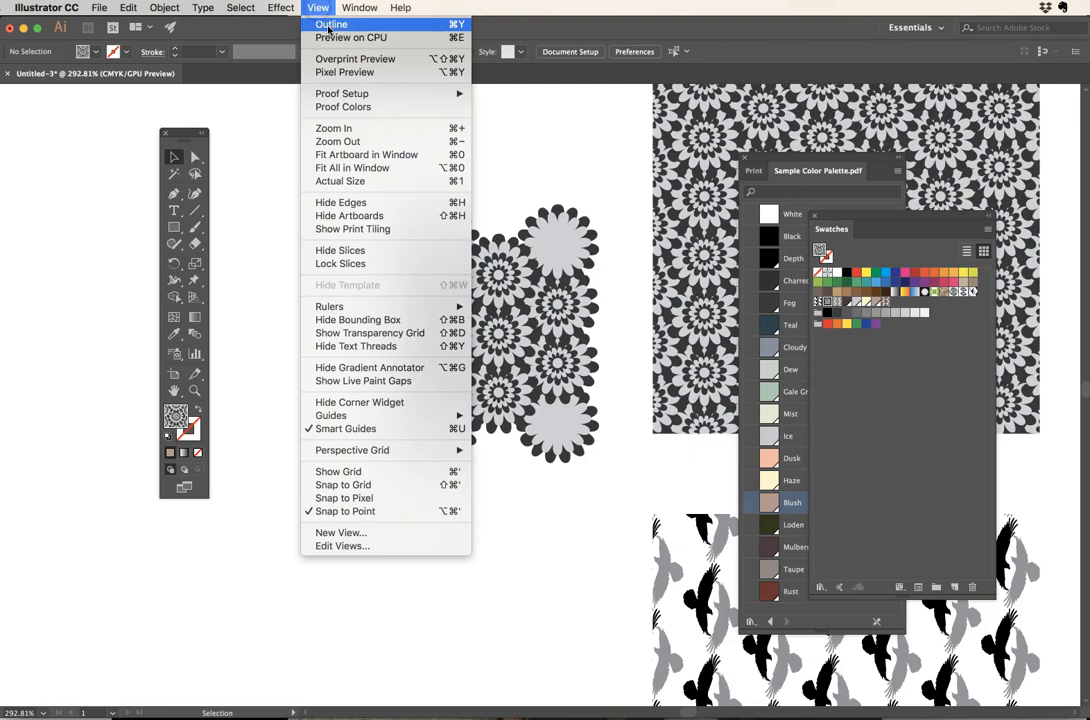
click(328, 25)
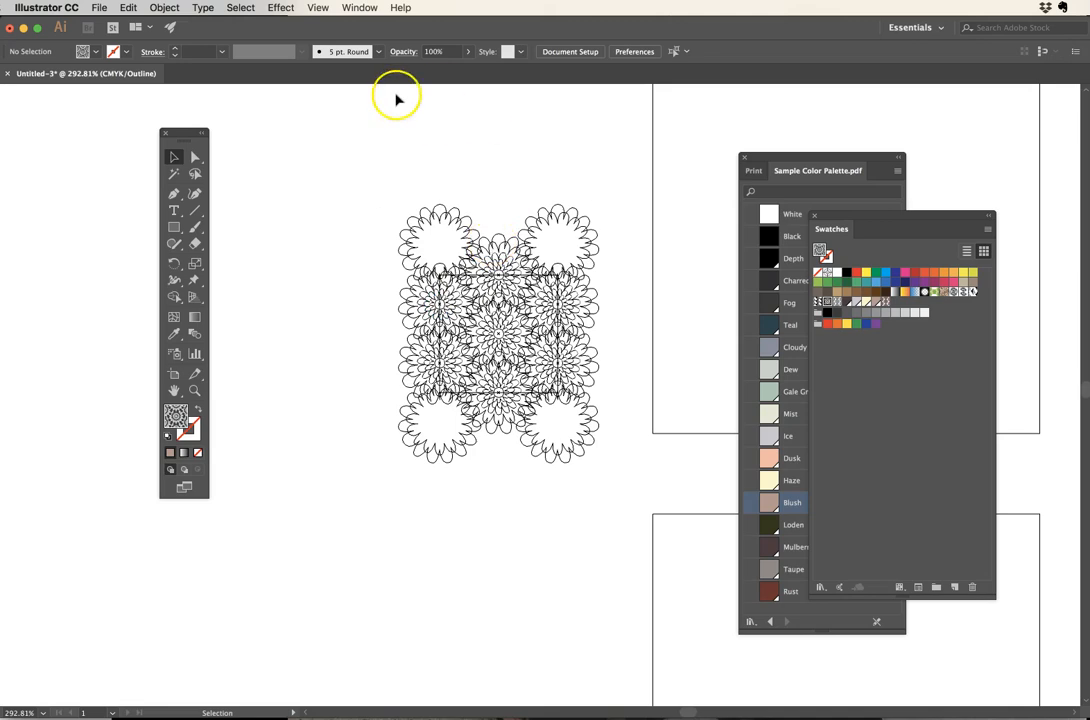
click(315, 8)
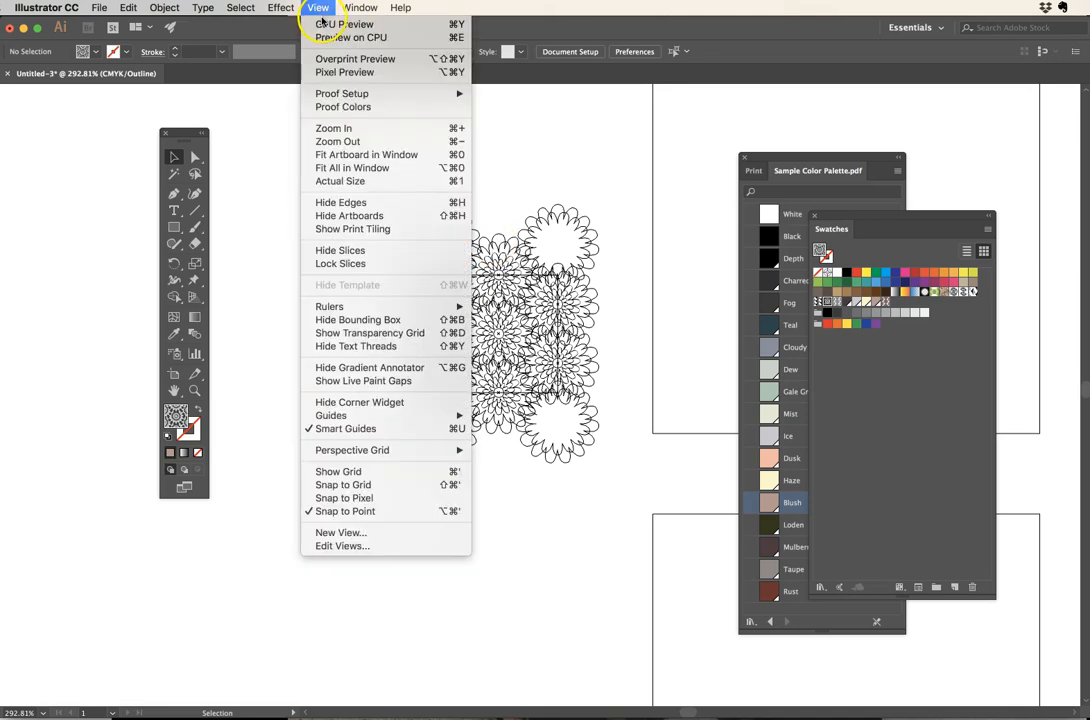
click(348, 23)
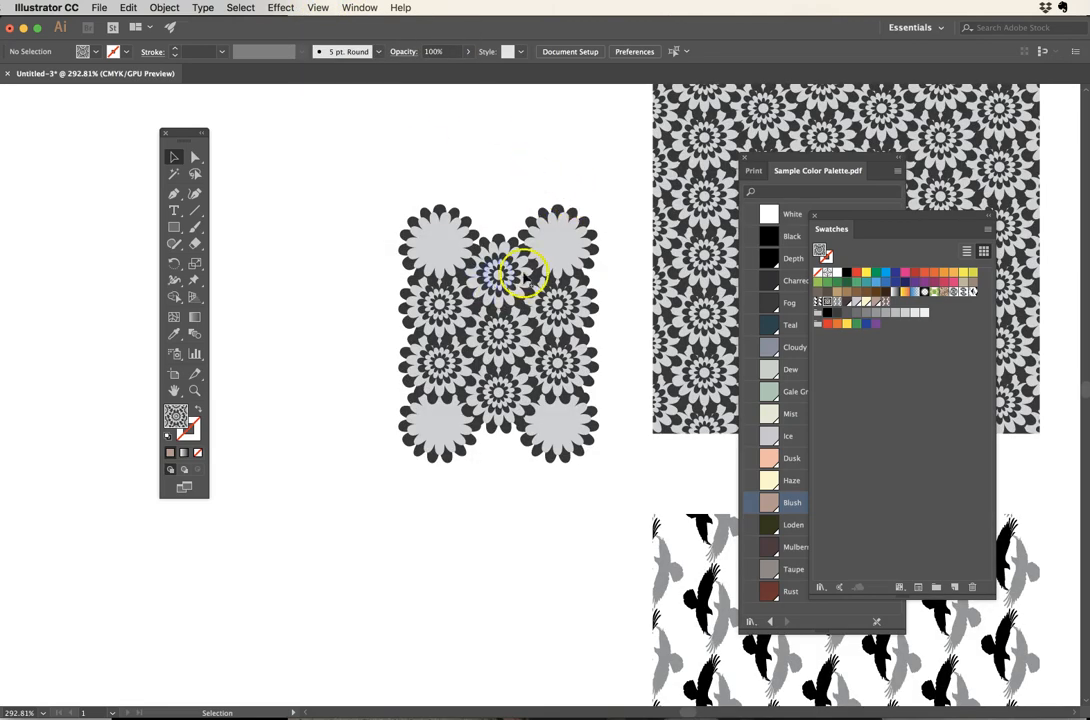
Step: Select the tile's shapes by color with the Magic Wand, filling the light gray ones with Dusk and the dark ones with Rust
click(175, 175)
click(557, 249)
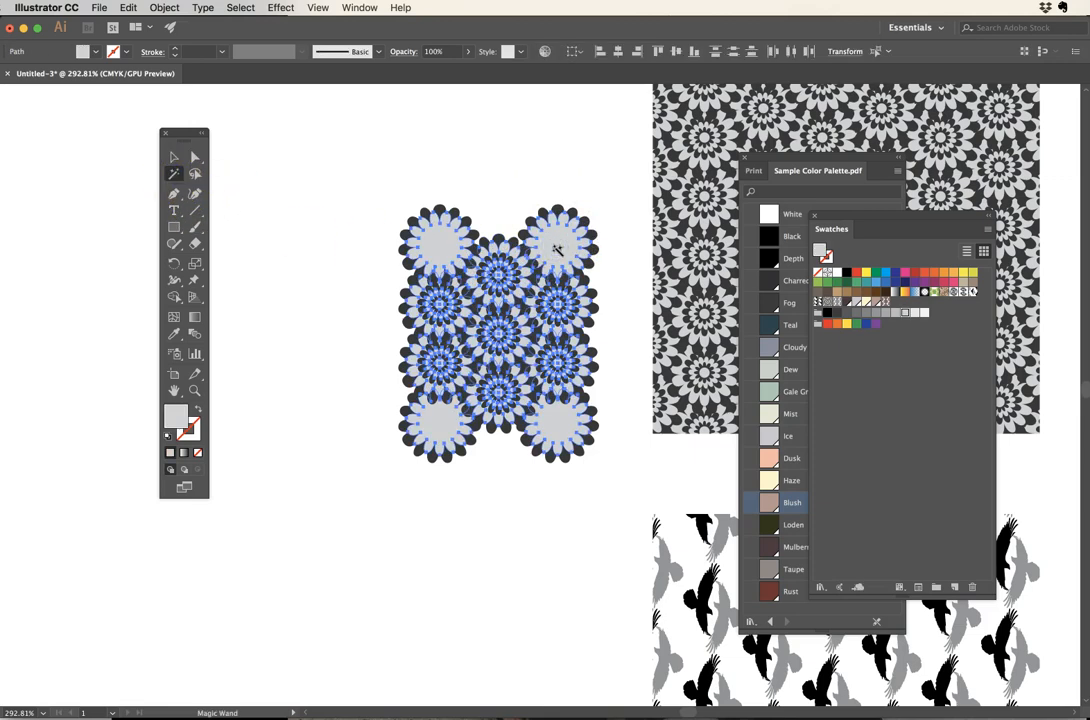
drag(831, 229, 988, 221)
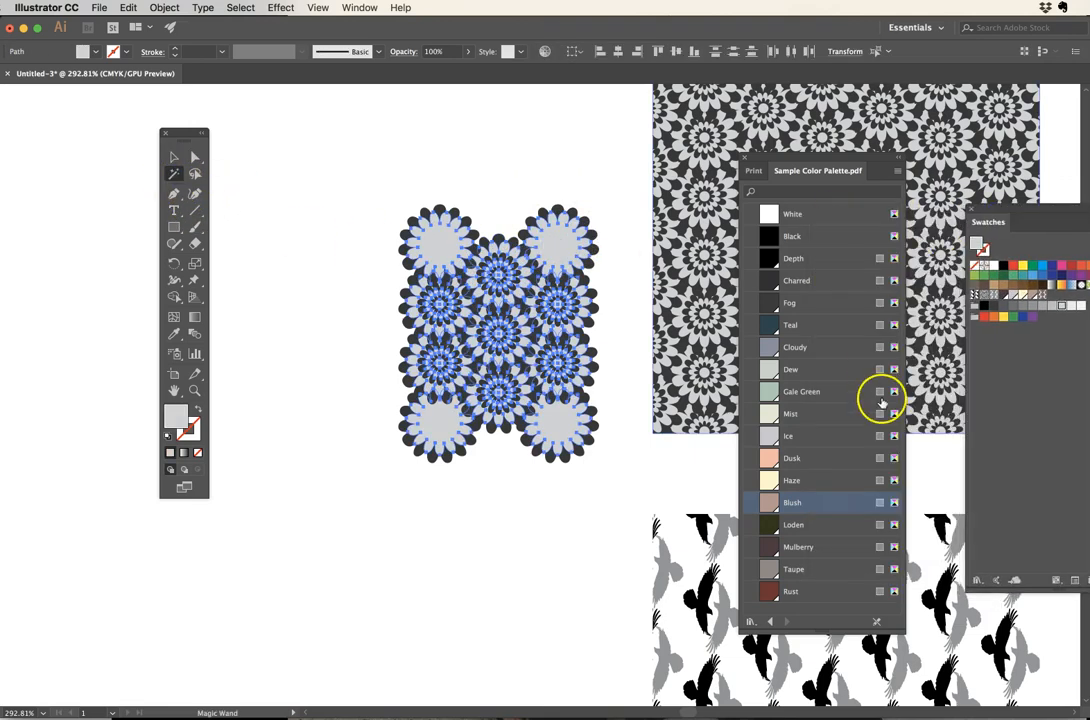
click(769, 459)
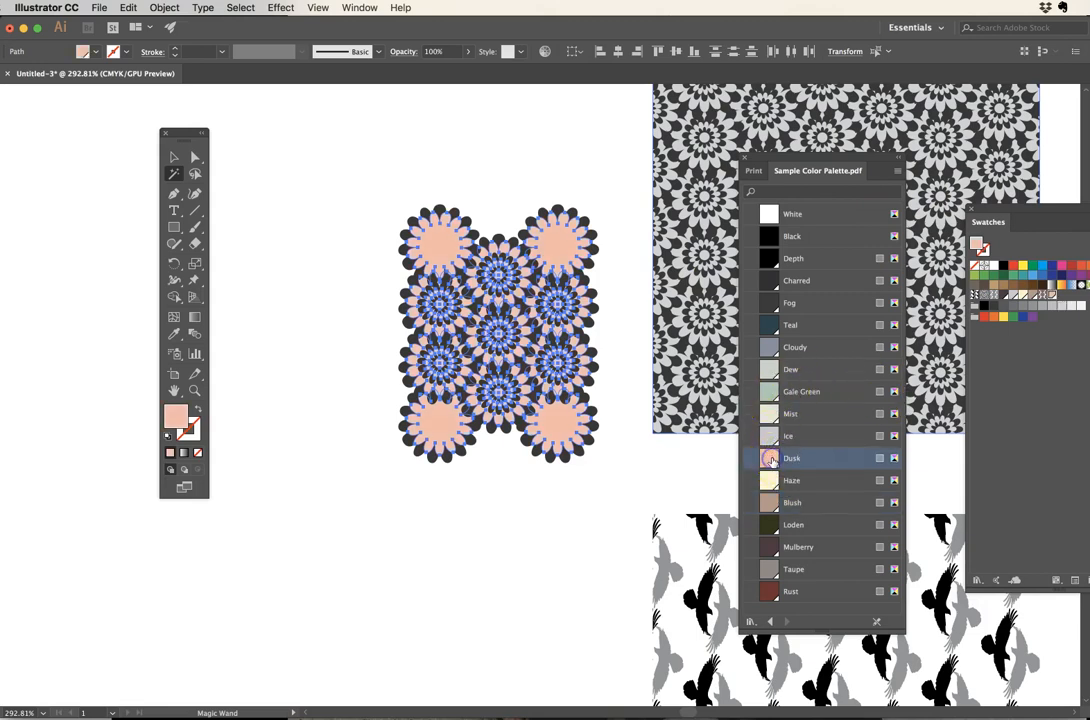
click(598, 309)
click(769, 591)
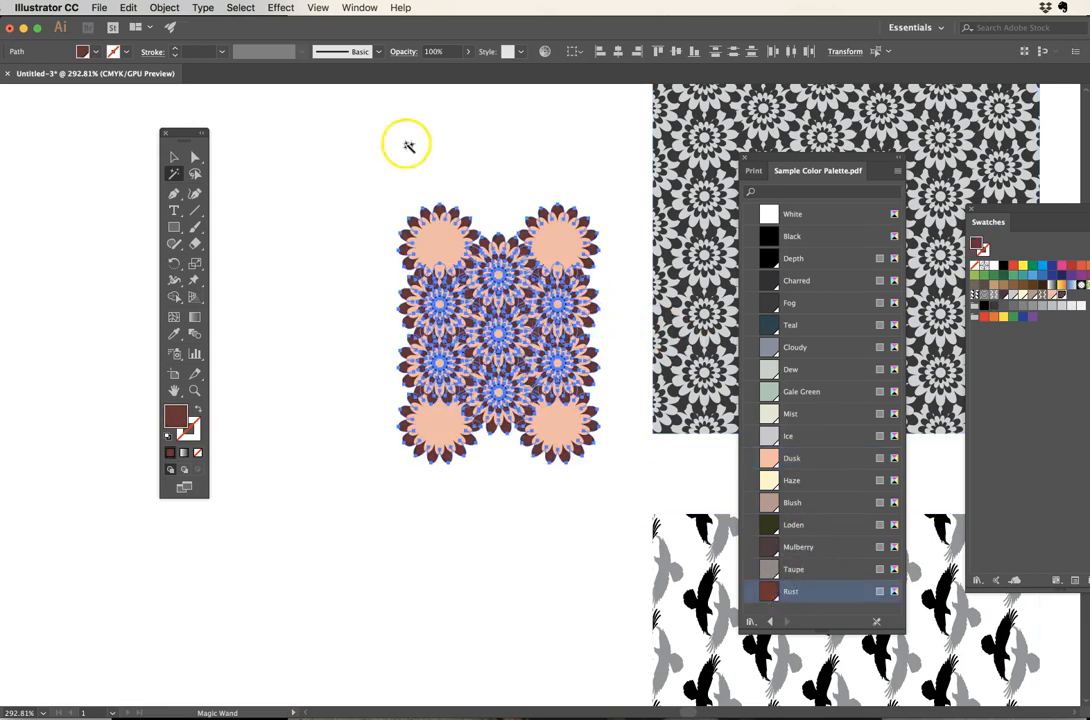
Step: Add the Dusk and Rust flower tile to the Swatches panel as a new pattern swatch, leaving the tile between the flower squares
click(173, 157)
click(313, 147)
alt+super+click(491, 291)
alt+super+click(491, 291)
alt+super+click(491, 291)
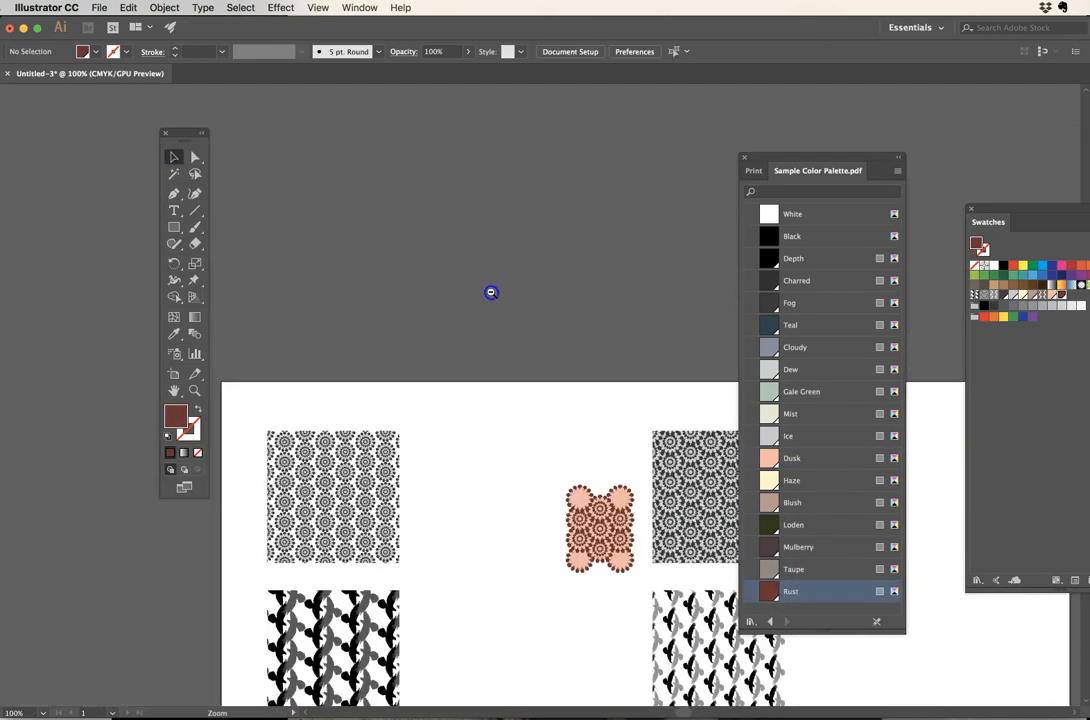
drag(491, 292, 392, 148)
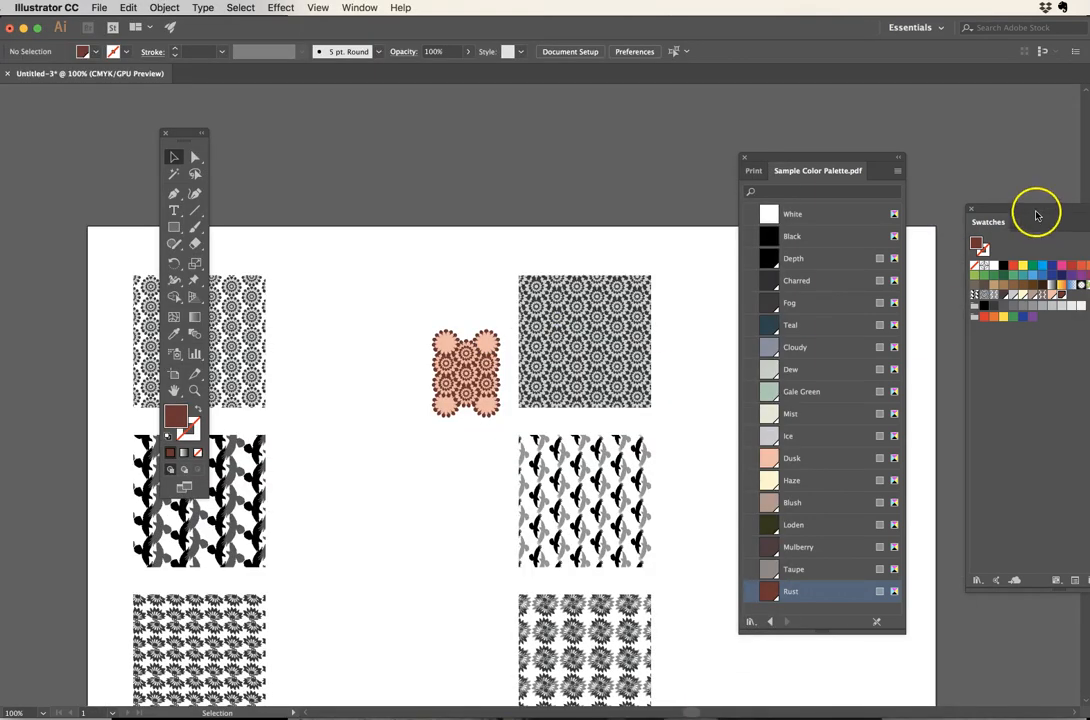
drag(1044, 214, 634, 238)
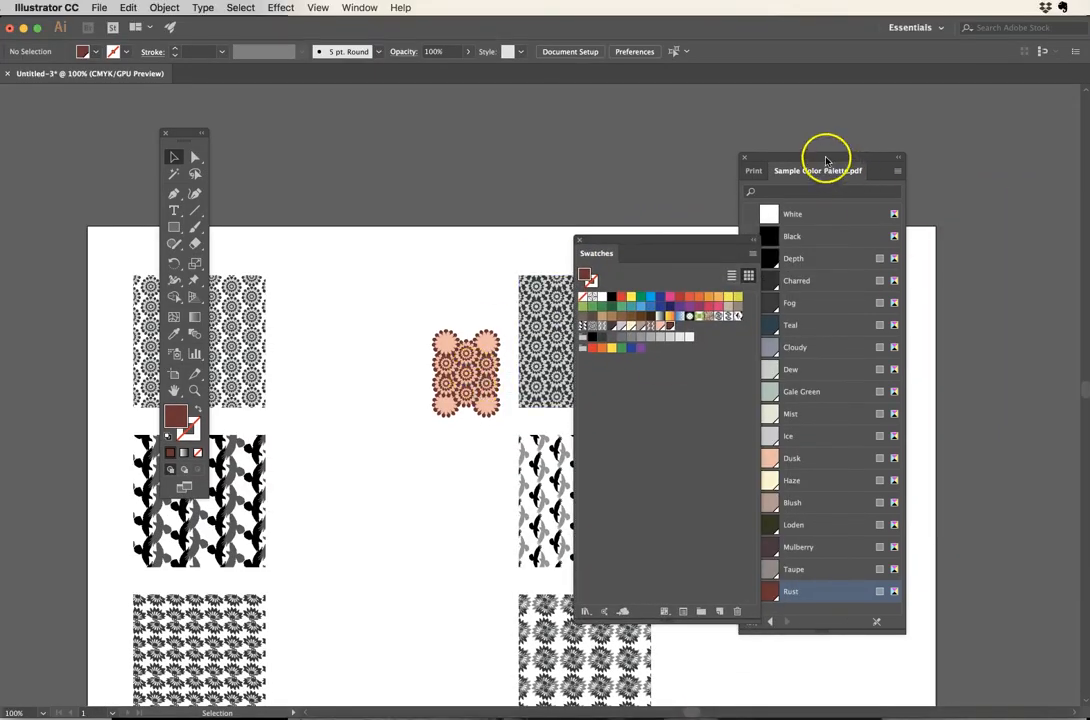
drag(826, 162, 849, 140)
drag(450, 378, 905, 392)
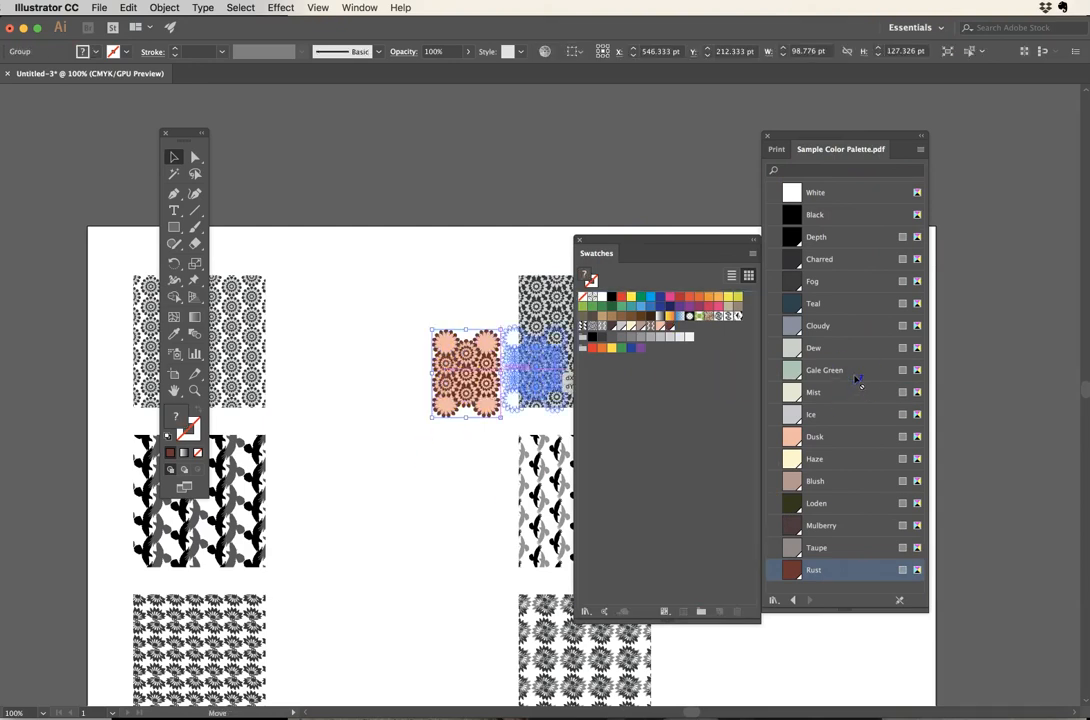
drag(858, 381, 650, 382)
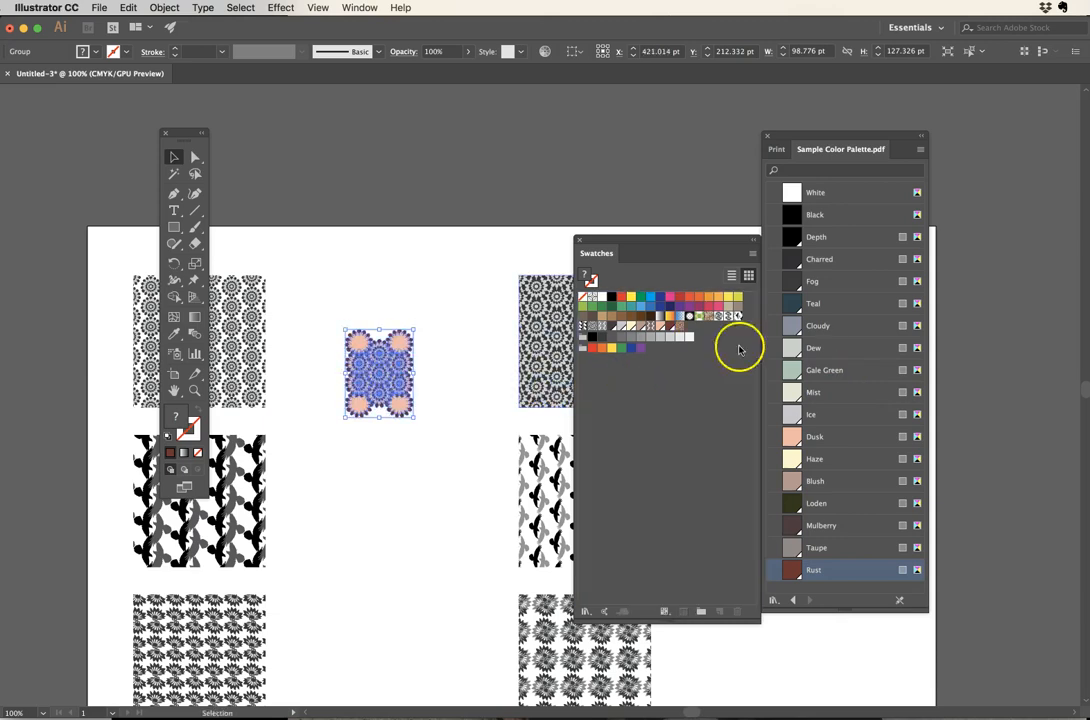
click(401, 288)
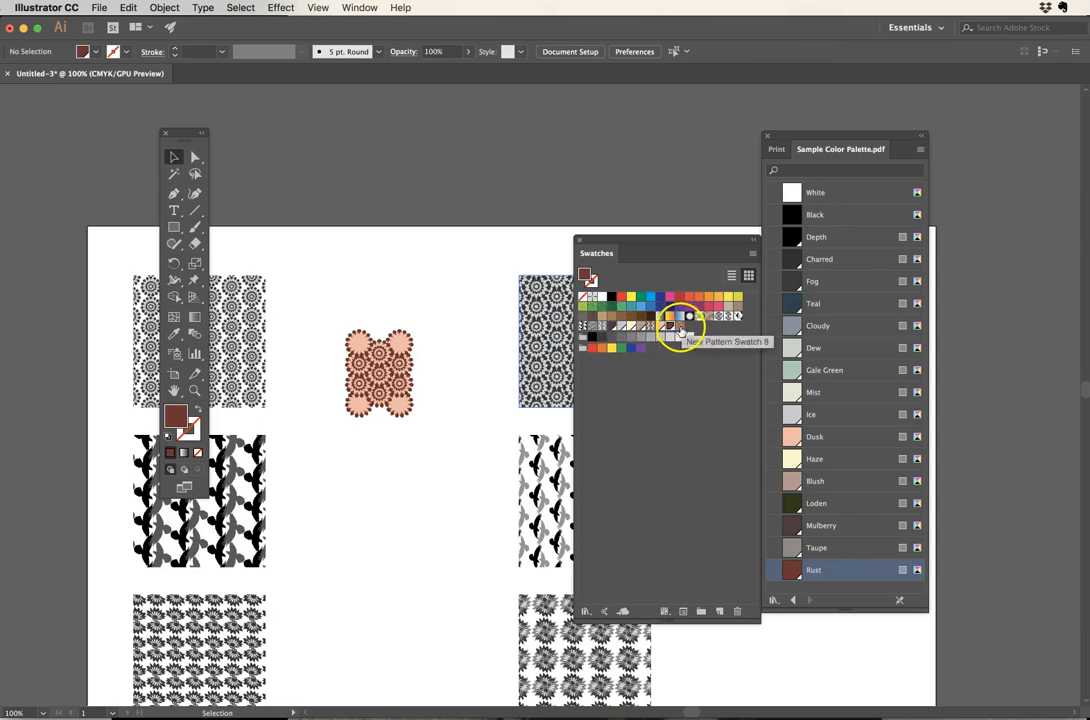
Step: Open the new Dusk and Rust pattern swatch, name it PF3 CW 01, and finish editing the pattern
double_click(688, 315)
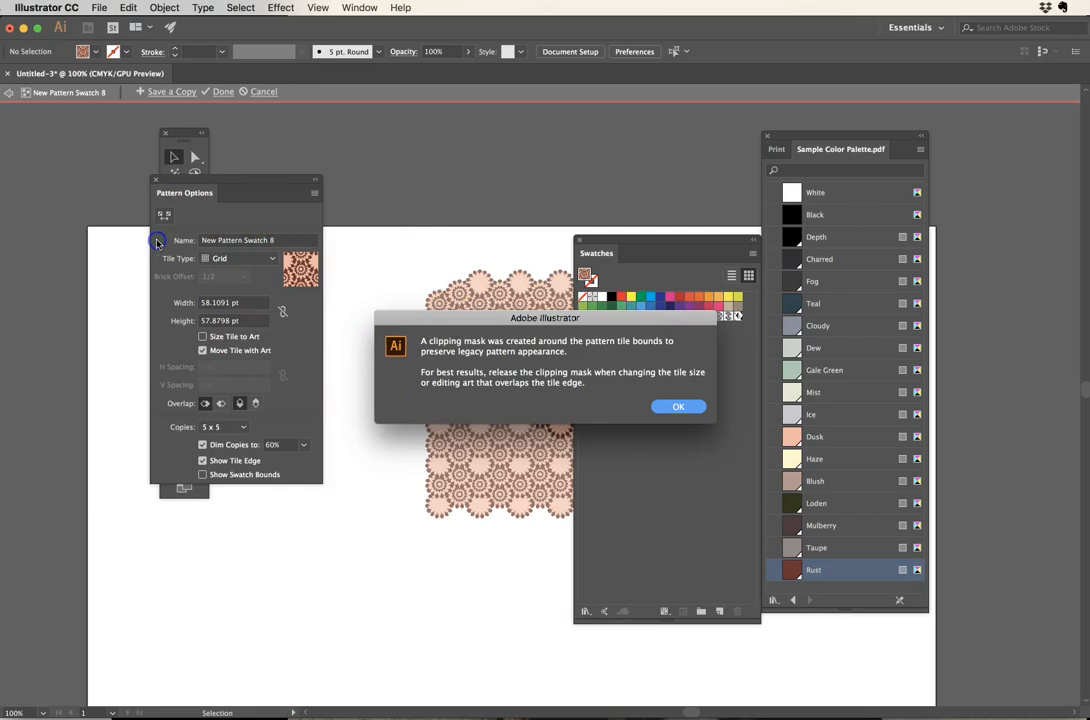
click(678, 406)
drag(287, 241, 103, 229)
text(Pl)
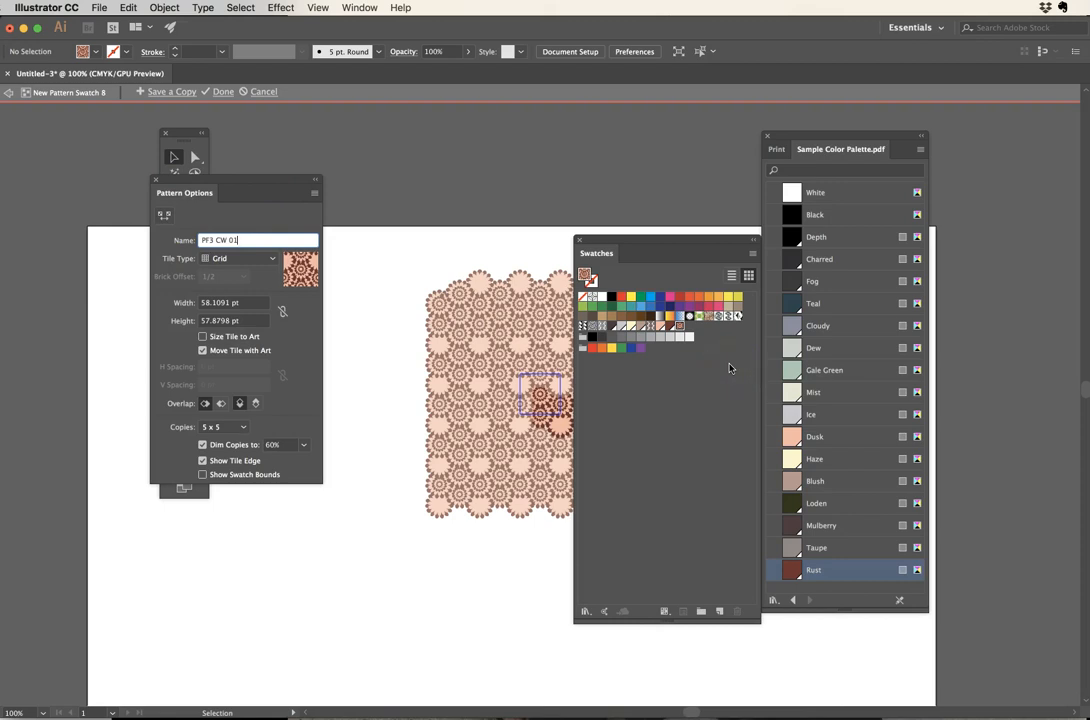
click(223, 93)
click(182, 91)
Step: Delete the leftover Dusk and Rust tile from the artboard and move the Swatches panel off the dense flower square
scroll(520, 444, left, 3)
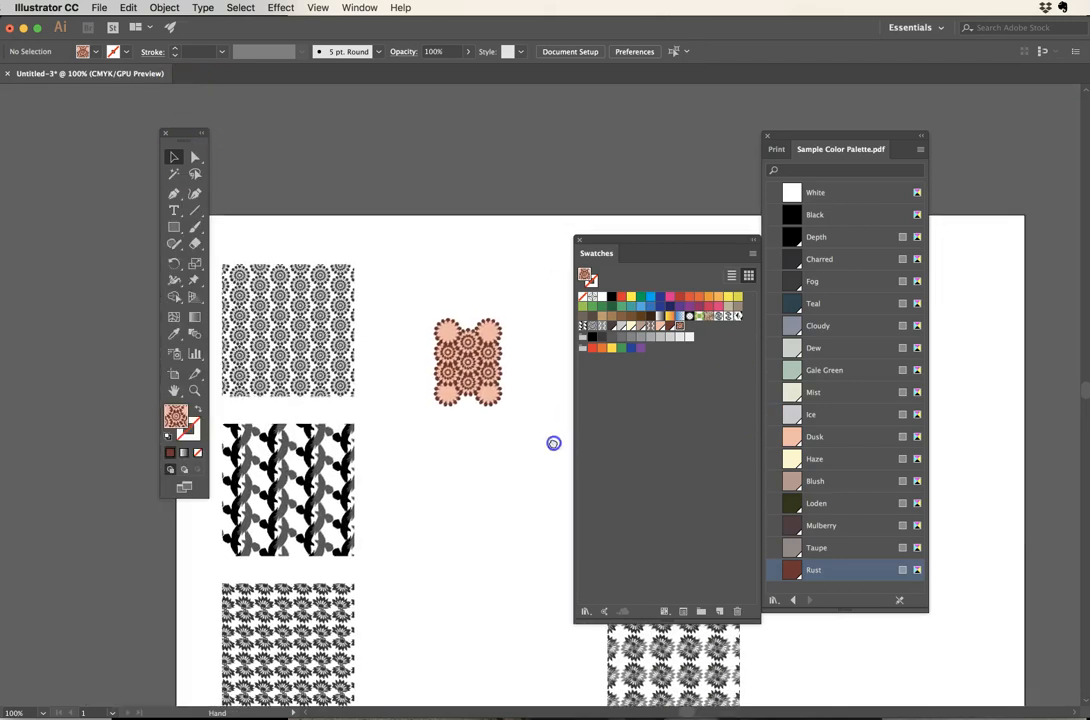
click(474, 384)
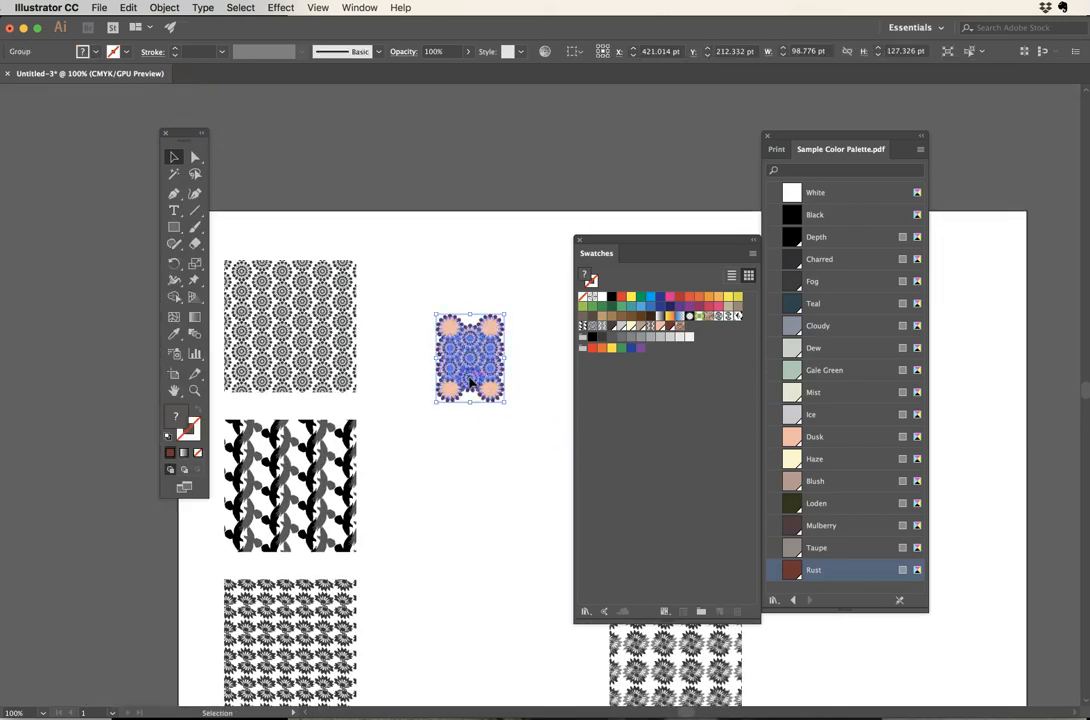
key(Delete)
drag(620, 241, 808, 243)
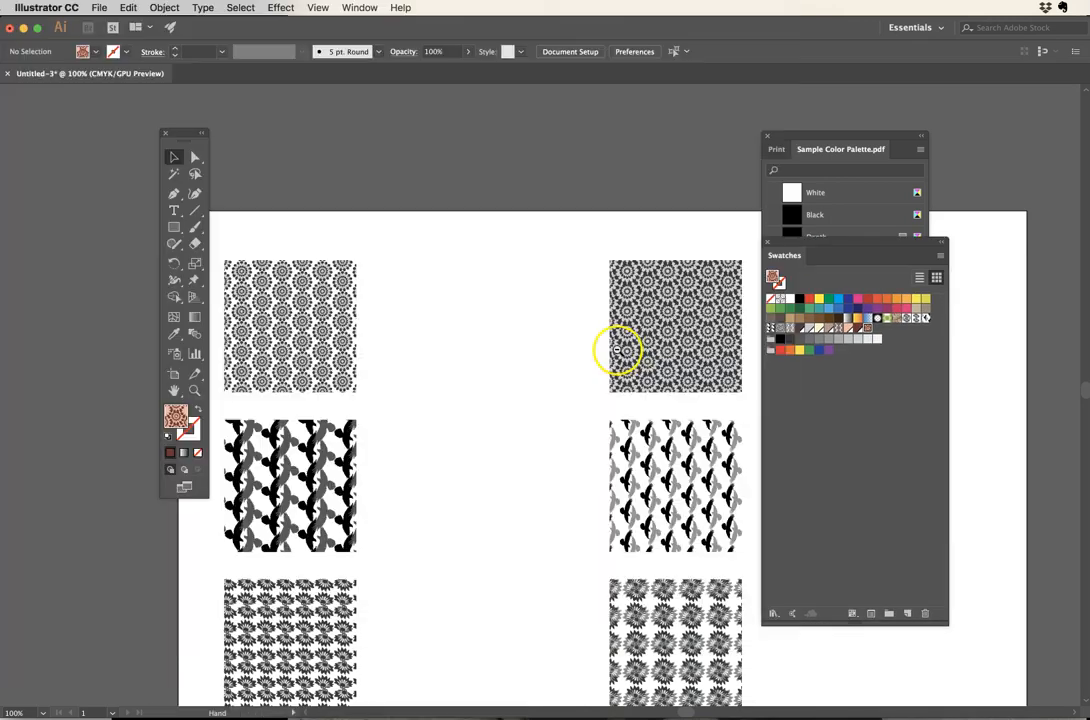
Step: Duplicate the first black-and-white flower square beside the original and fill the copy with the PF CW01 pattern swatch
scroll(556, 378, down, 1)
drag(487, 414, 389, 408)
key(super+minus)
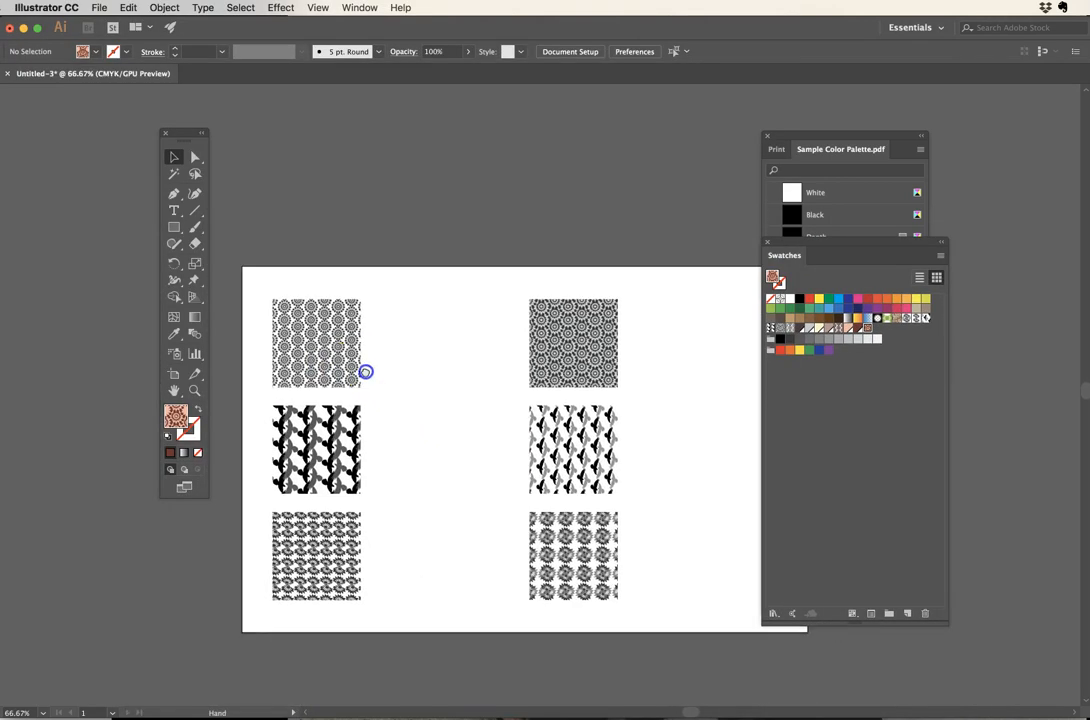
click(322, 350)
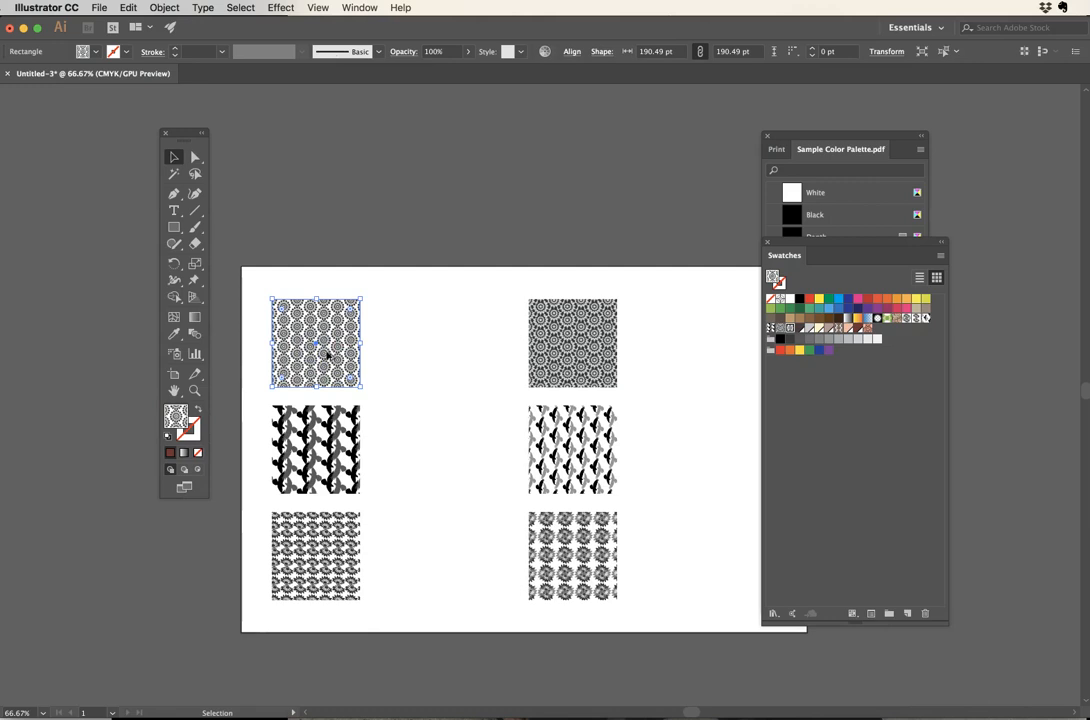
drag(327, 355, 435, 358)
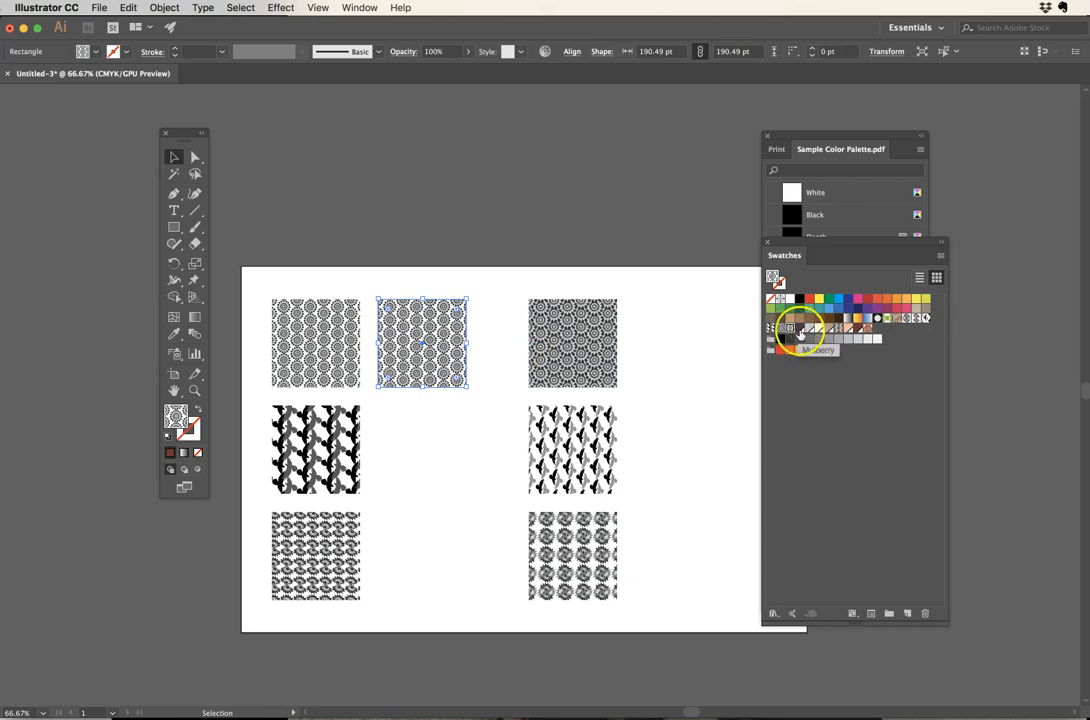
click(839, 330)
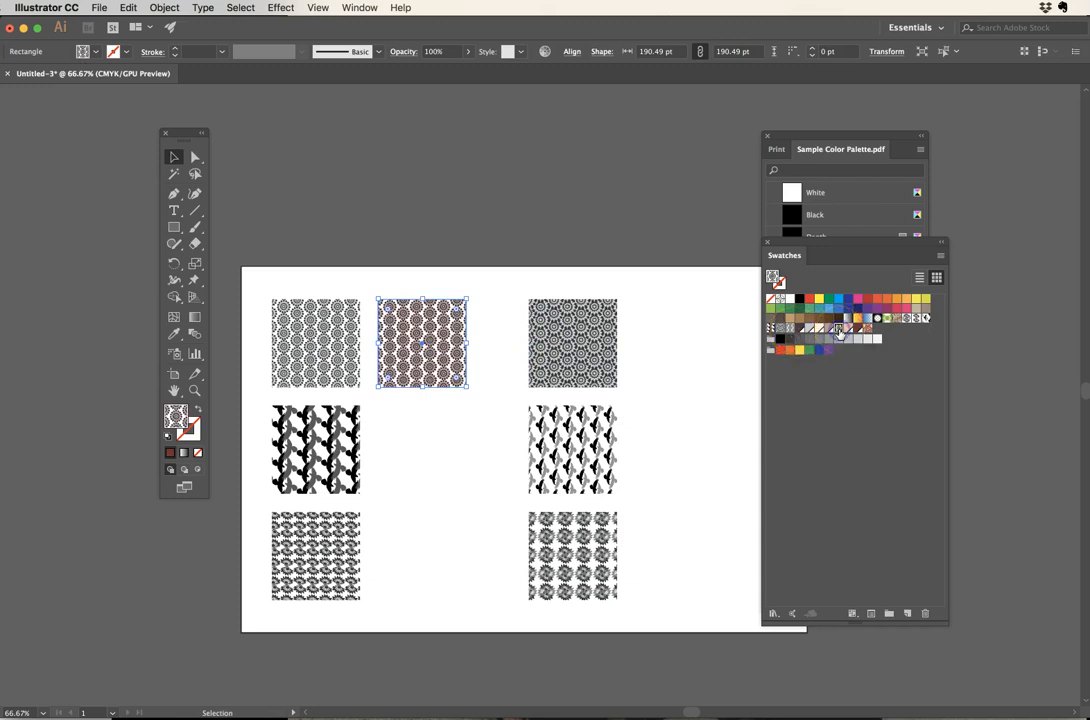
Step: Duplicate the dense dark flower square beside the original and fill the copy with the PF3 CW 01 pattern swatch
drag(598, 359, 685, 357)
click(584, 340)
shift+click(710, 333)
click(866, 320)
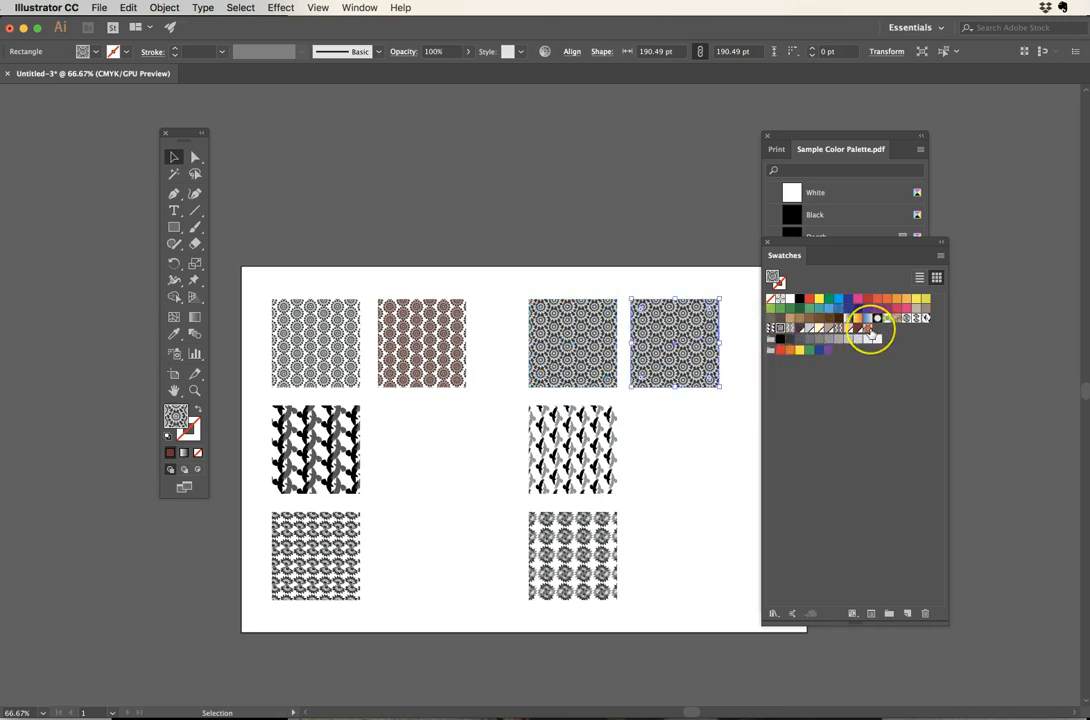
click(870, 331)
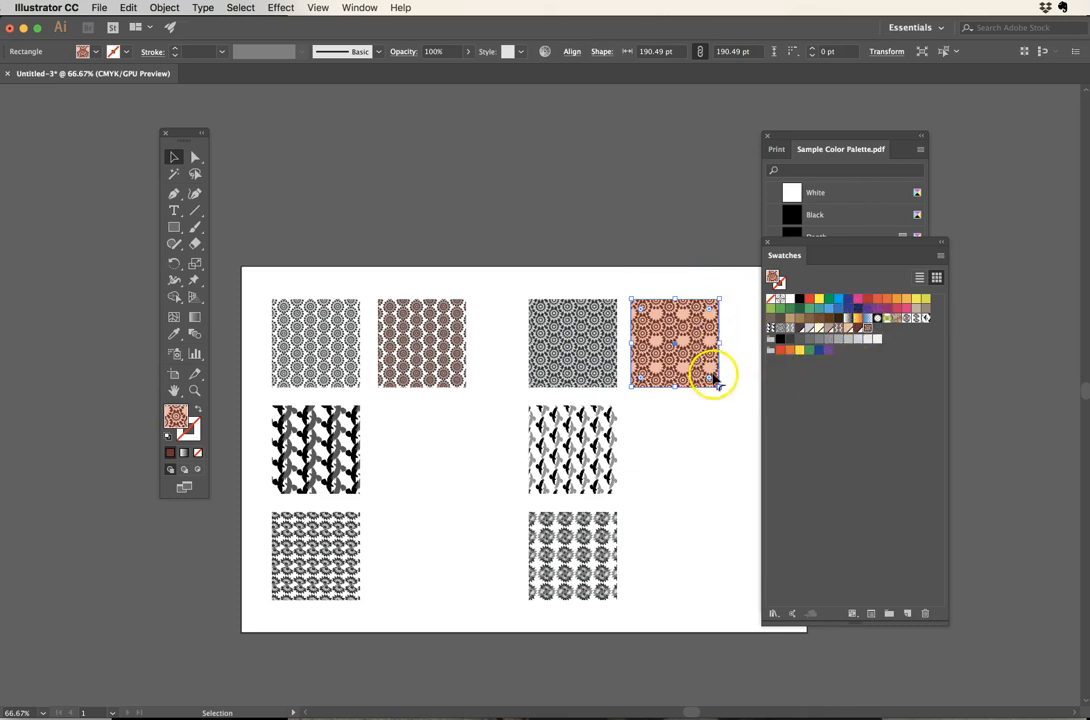
click(692, 416)
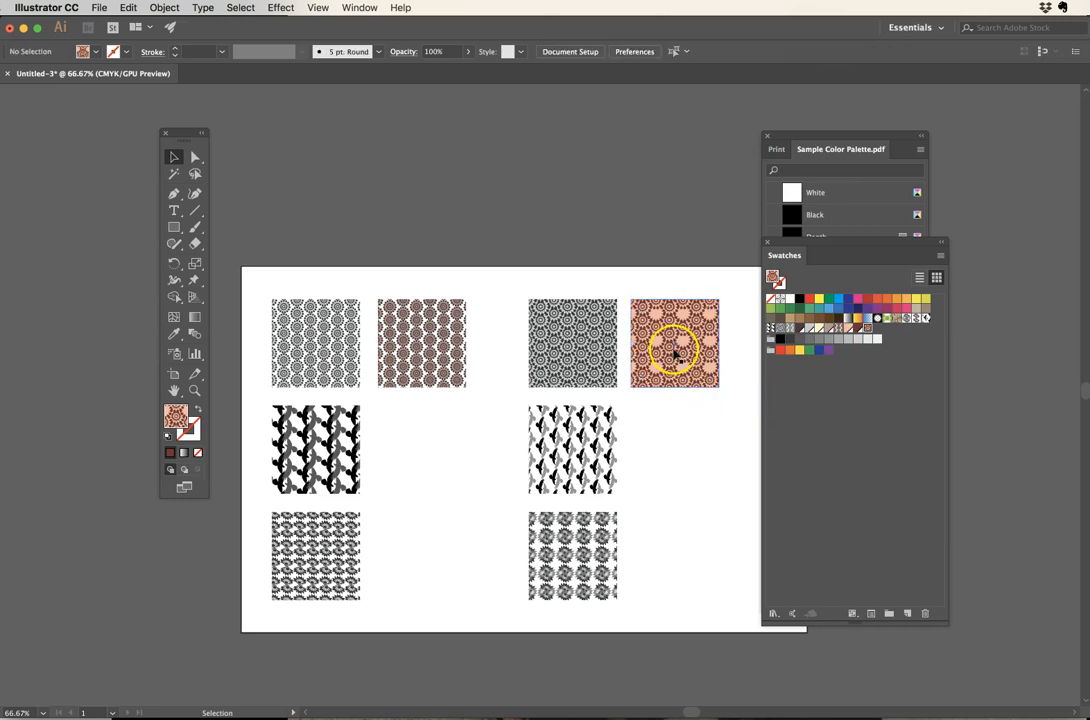
Step: Place another editable tile of the PF 03 pattern swatch on the empty artboard area below the Dusk and Rust square
drag(667, 350, 612, 349)
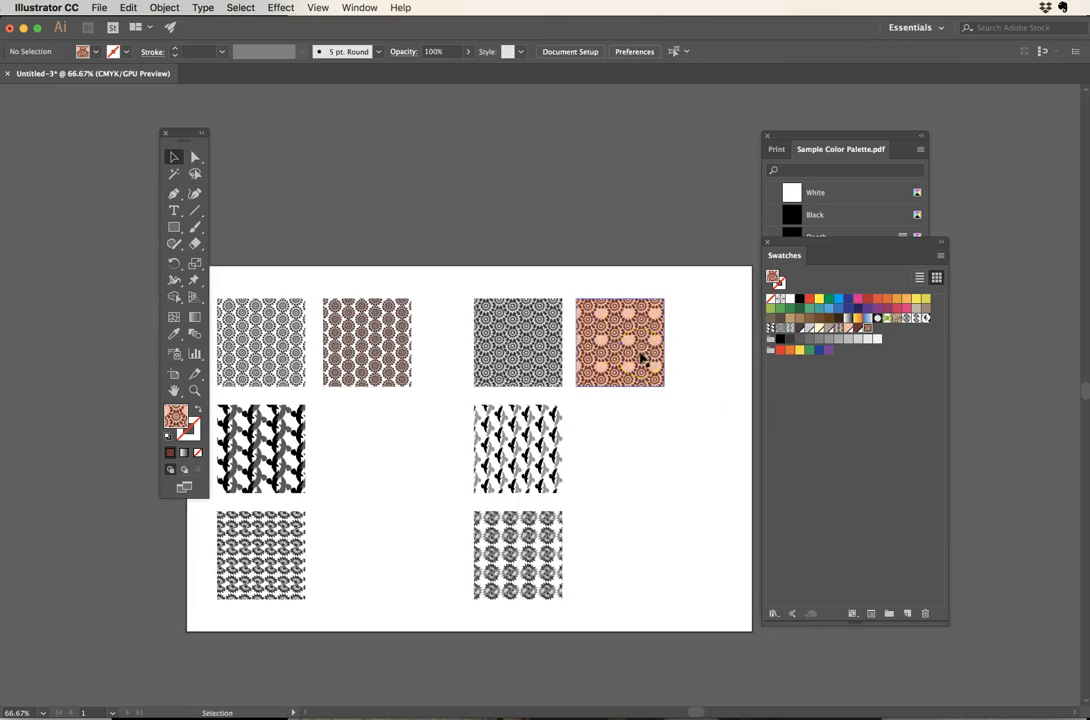
click(643, 357)
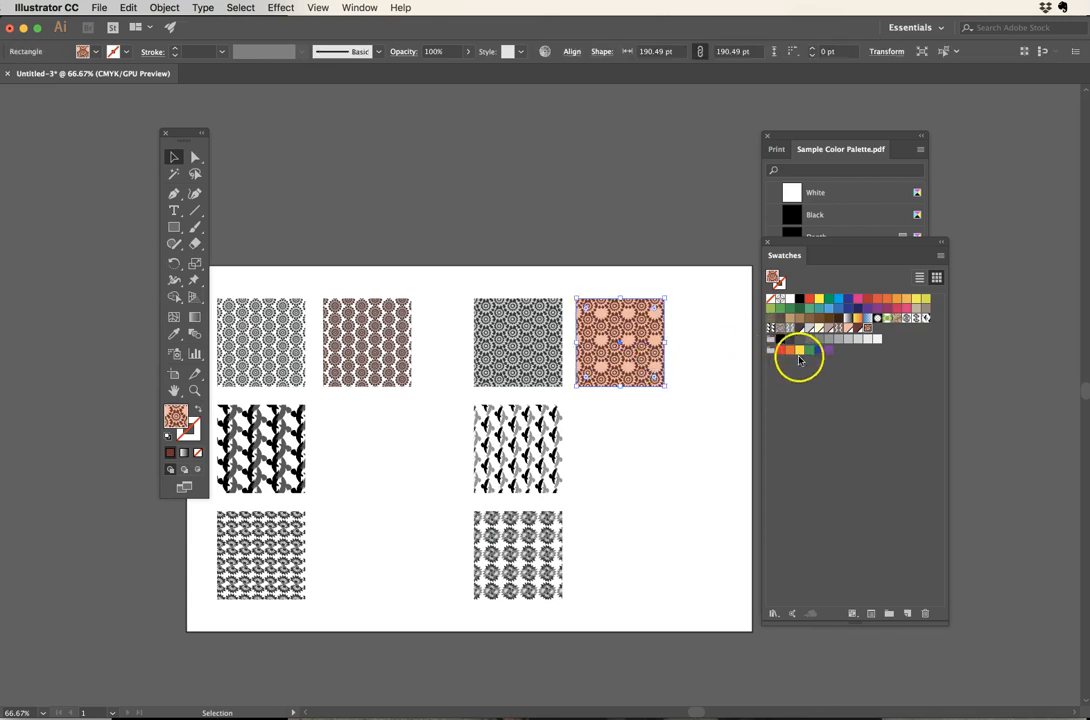
drag(780, 337, 650, 455)
key(super+space)
super+click(611, 418)
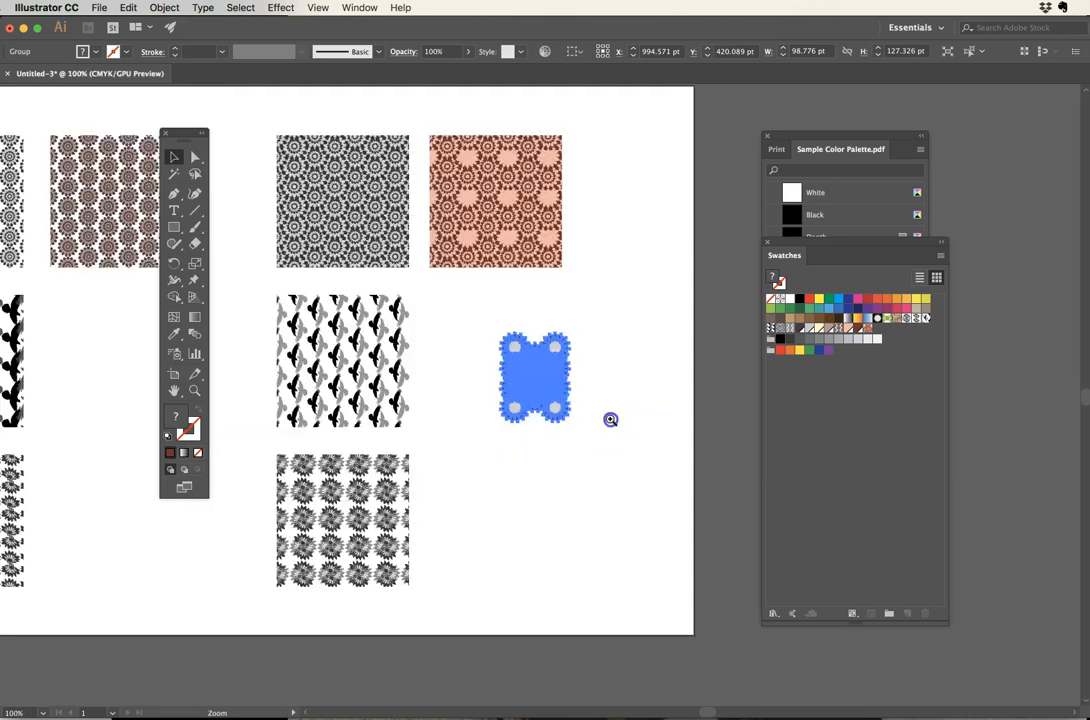
drag(418, 350, 438, 377)
click(608, 350)
super+click(462, 387)
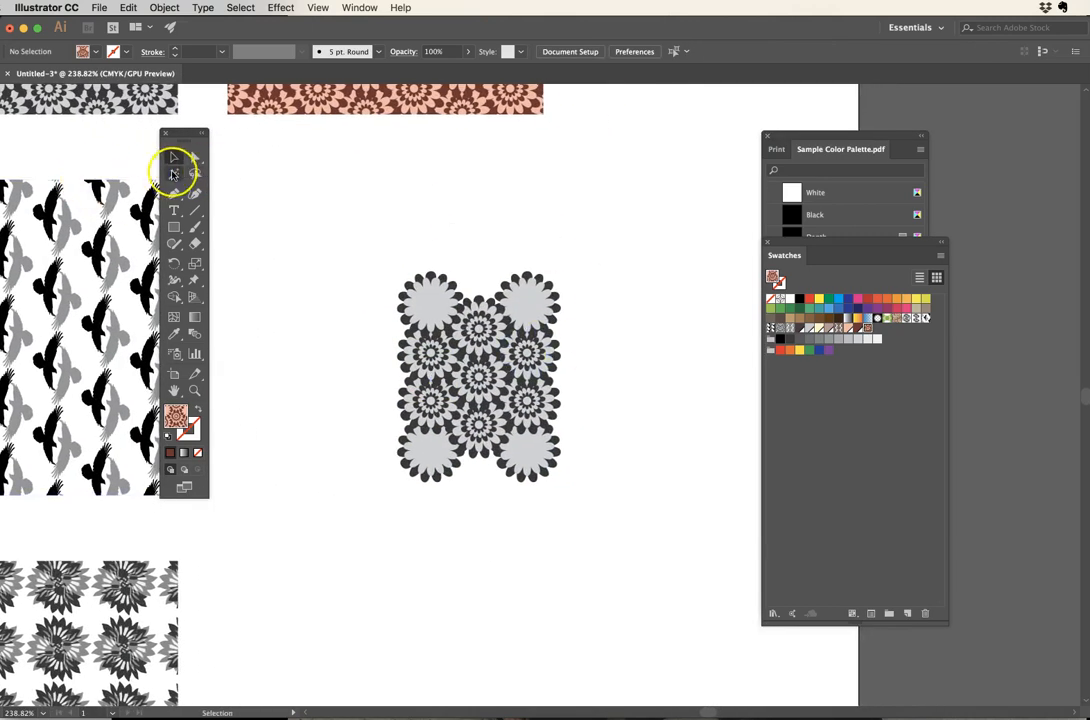
Step: Select the tile's shapes by fill color, recoloring the light gray ones peach and the dark gray ones reddish brown
double_click(174, 173)
click(510, 296)
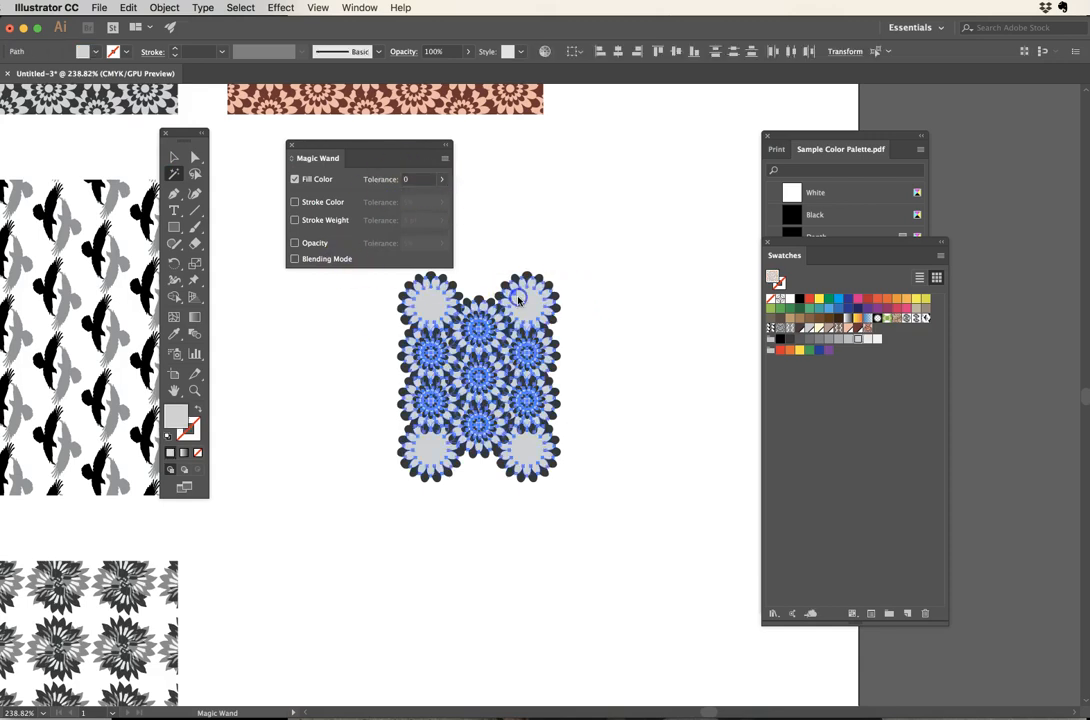
click(848, 318)
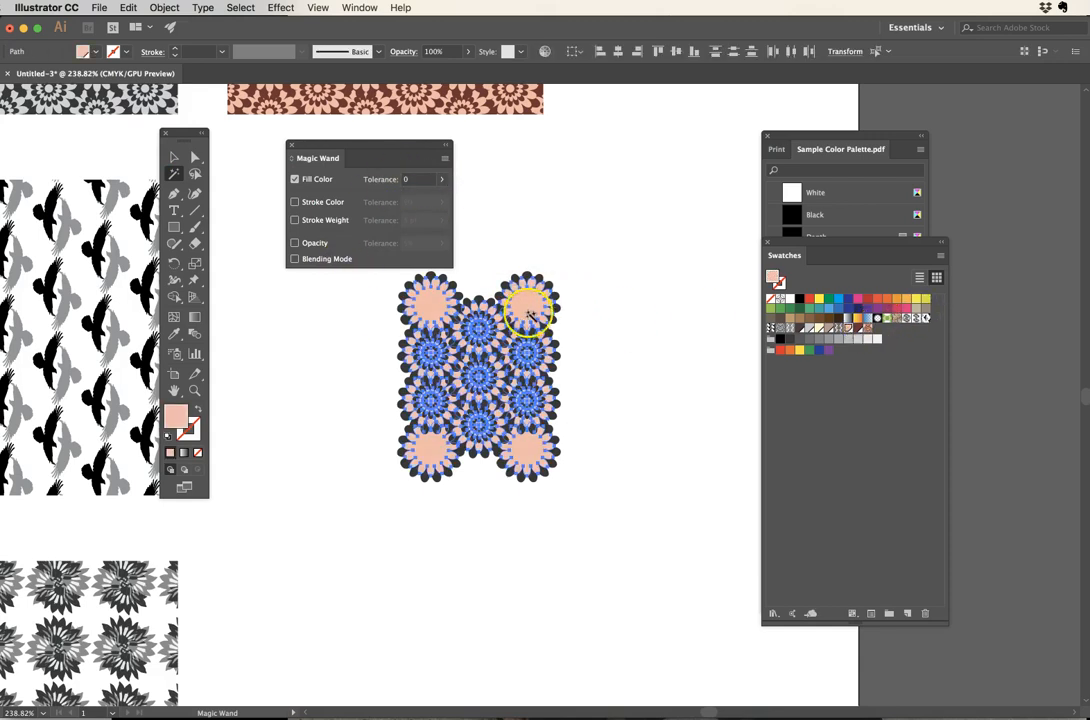
click(529, 272)
click(529, 272)
click(867, 318)
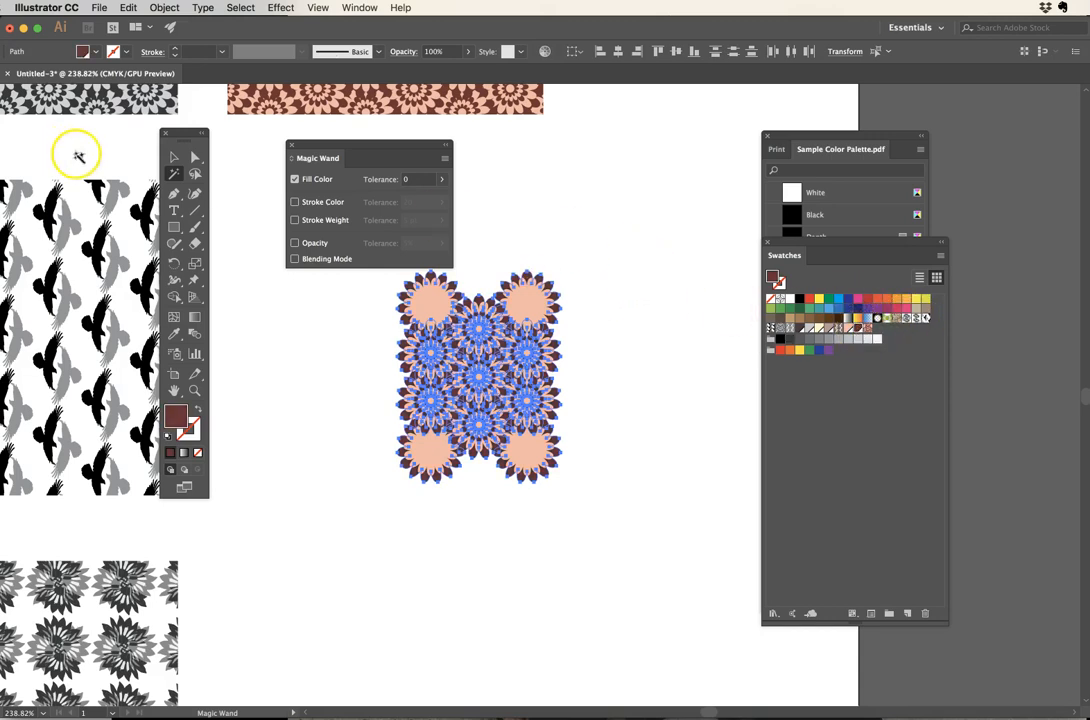
click(175, 158)
click(535, 175)
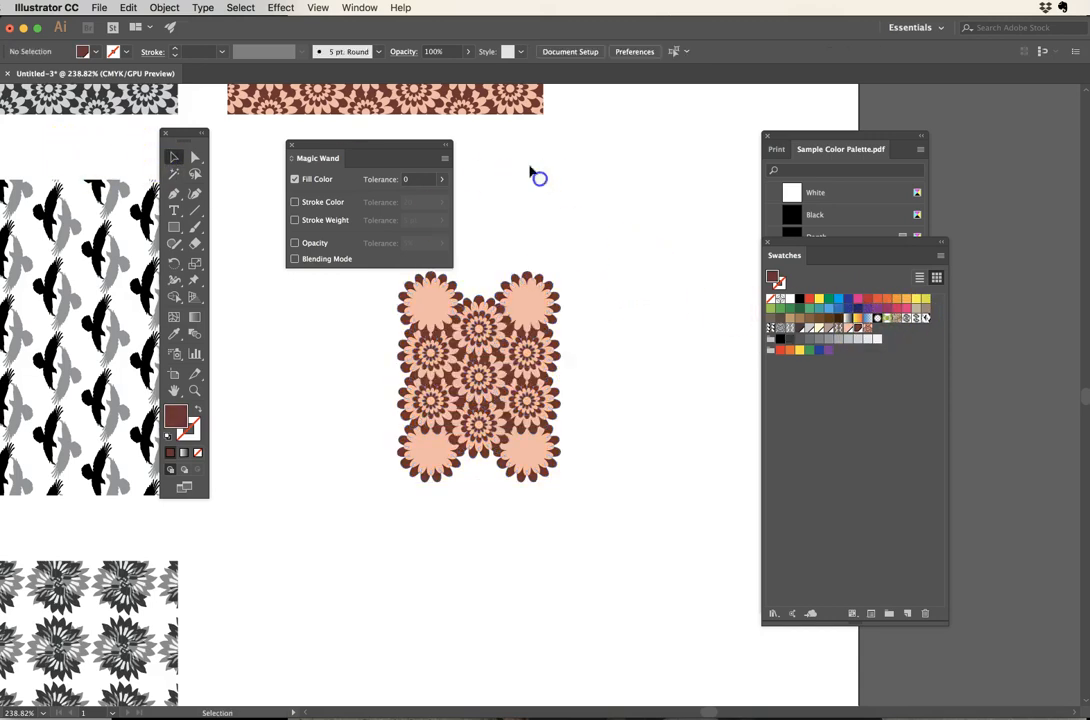
Step: Switch to Outline view and examine the overlapping flower paths of the recolored tile for its unfilled bounding square
click(316, 8)
click(340, 22)
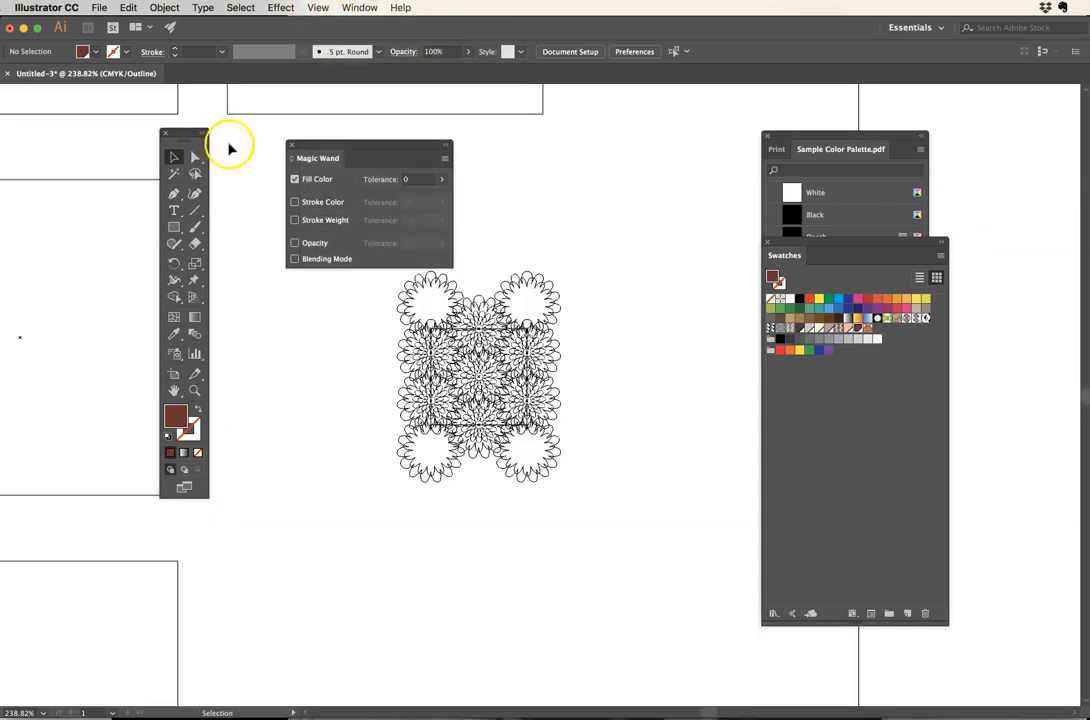
scroll(491, 394, up, 5)
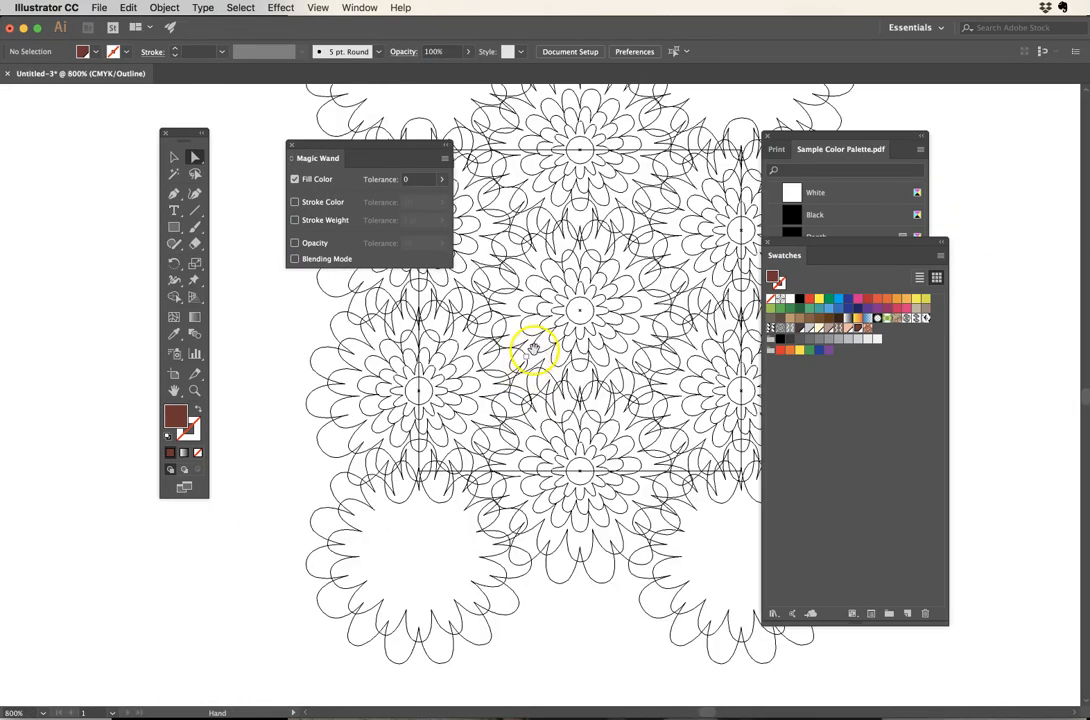
drag(533, 348, 674, 285)
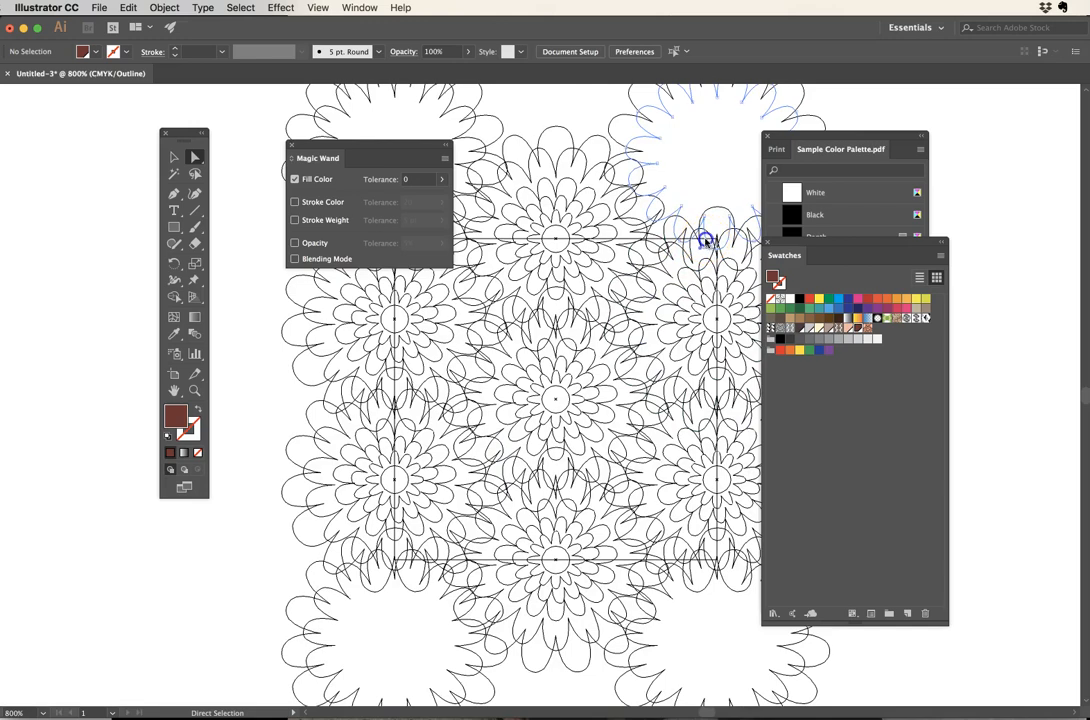
click(712, 240)
drag(712, 262, 550, 353)
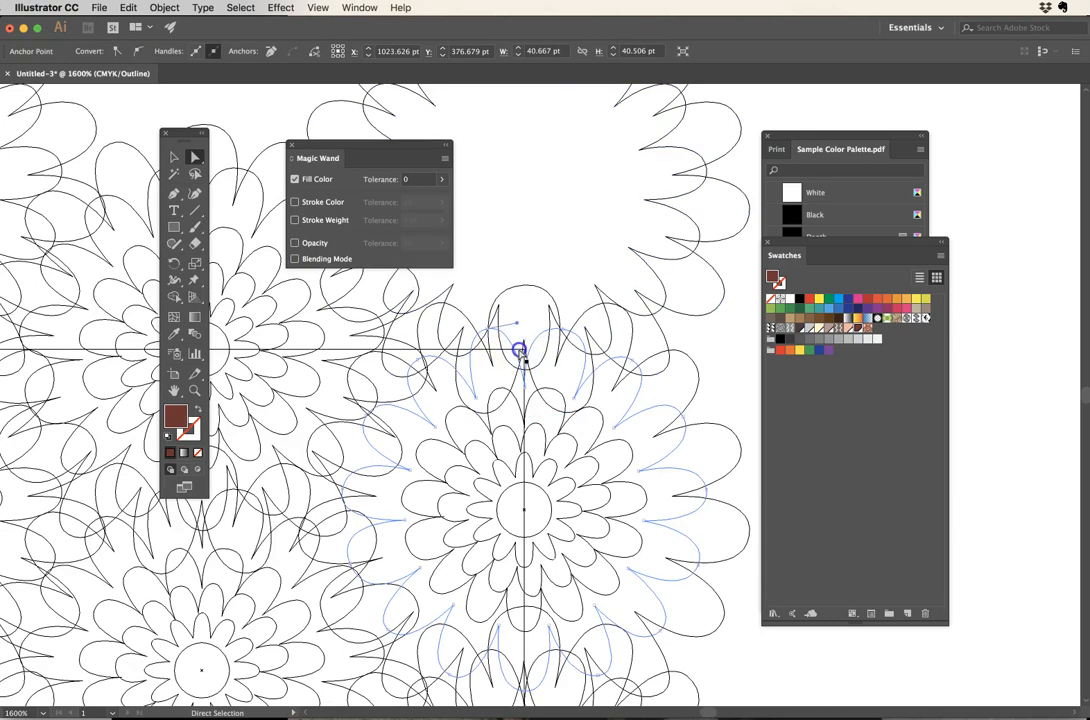
click(519, 350)
click(500, 355)
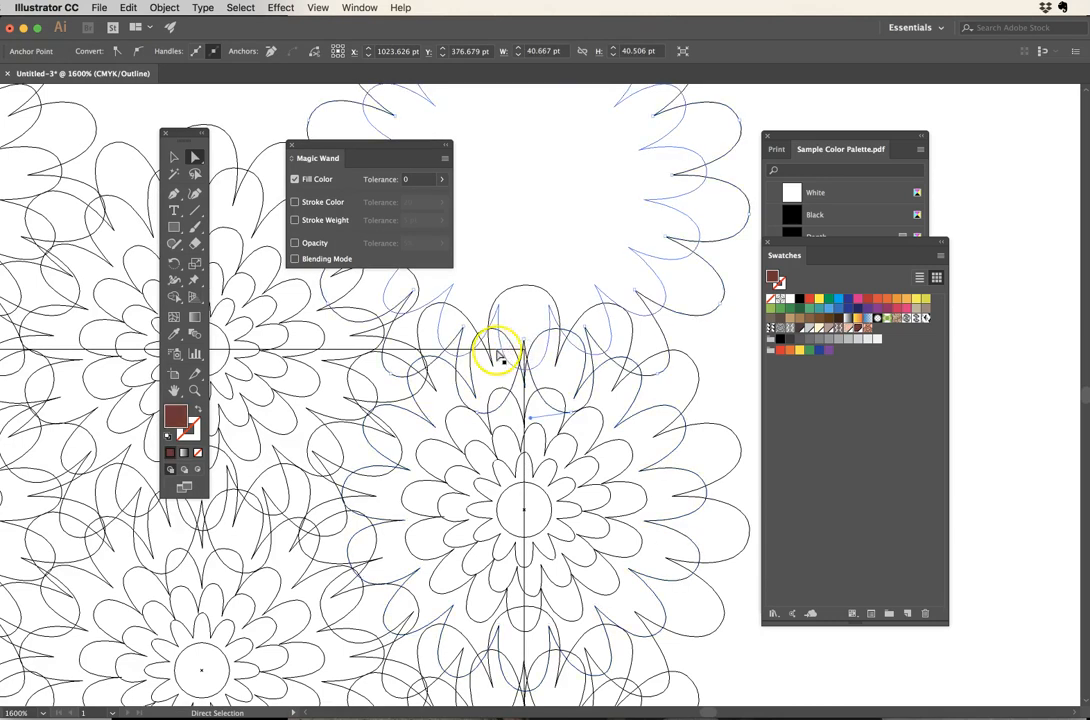
click(555, 365)
click(522, 366)
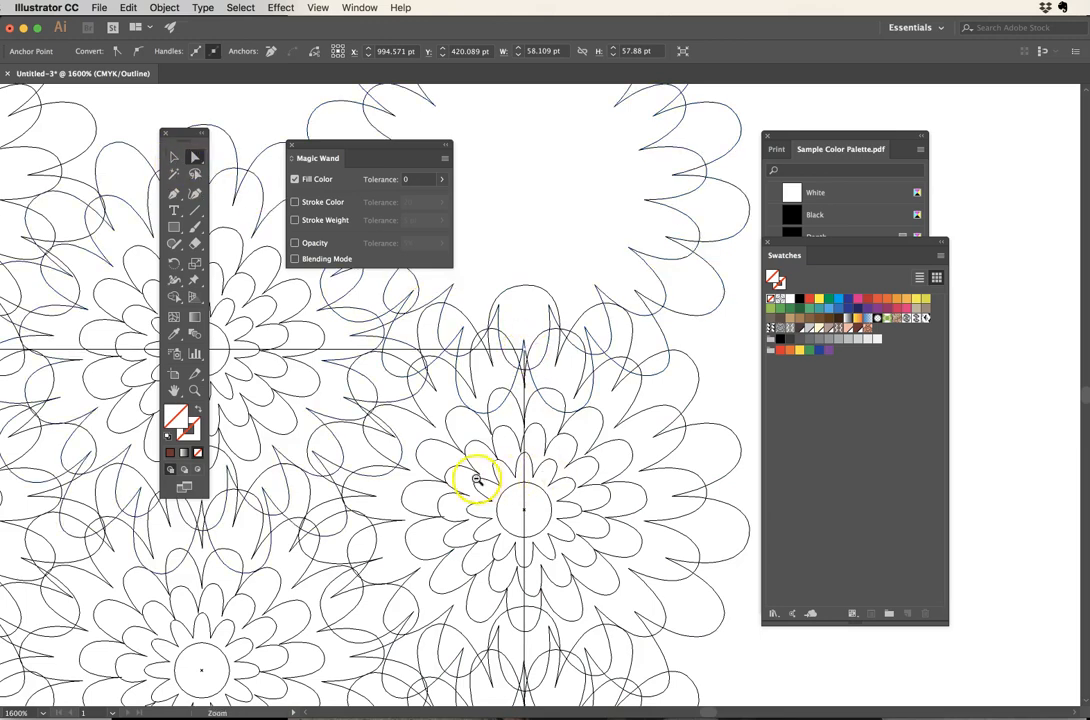
Step: Open the recolored flower tile's group in isolation mode
alt+super+click(477, 479)
alt+super+click(477, 479)
alt+super+click(477, 479)
alt+super+click(477, 479)
drag(496, 402, 467, 494)
click(173, 157)
click(537, 333)
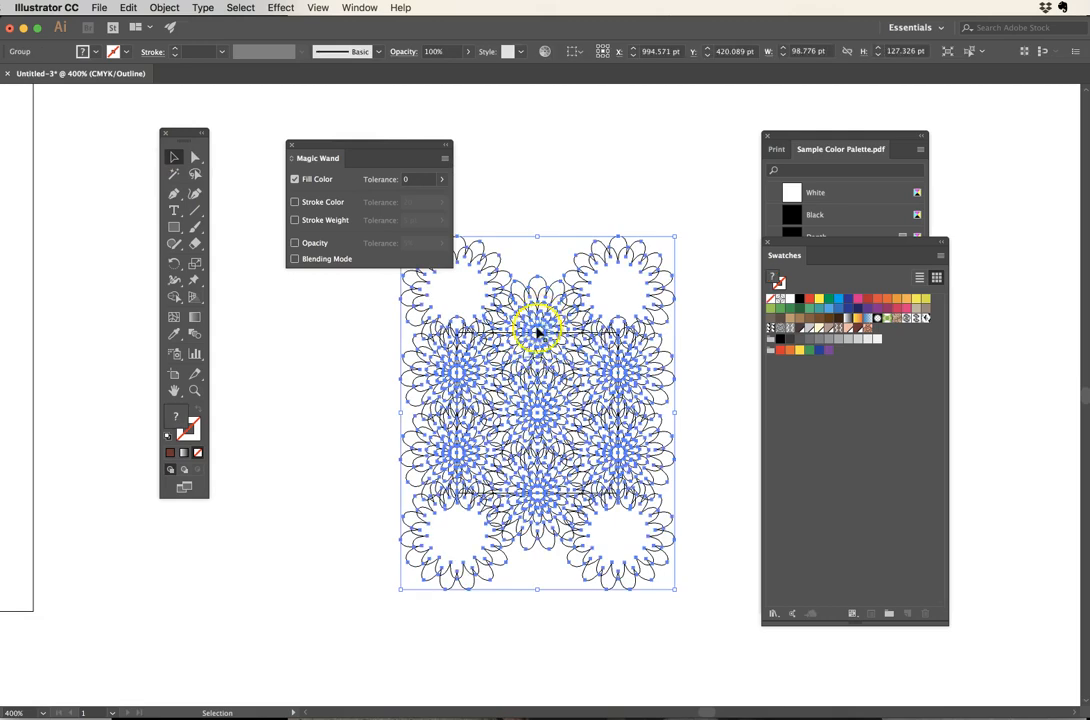
double_click(535, 358)
click(576, 334)
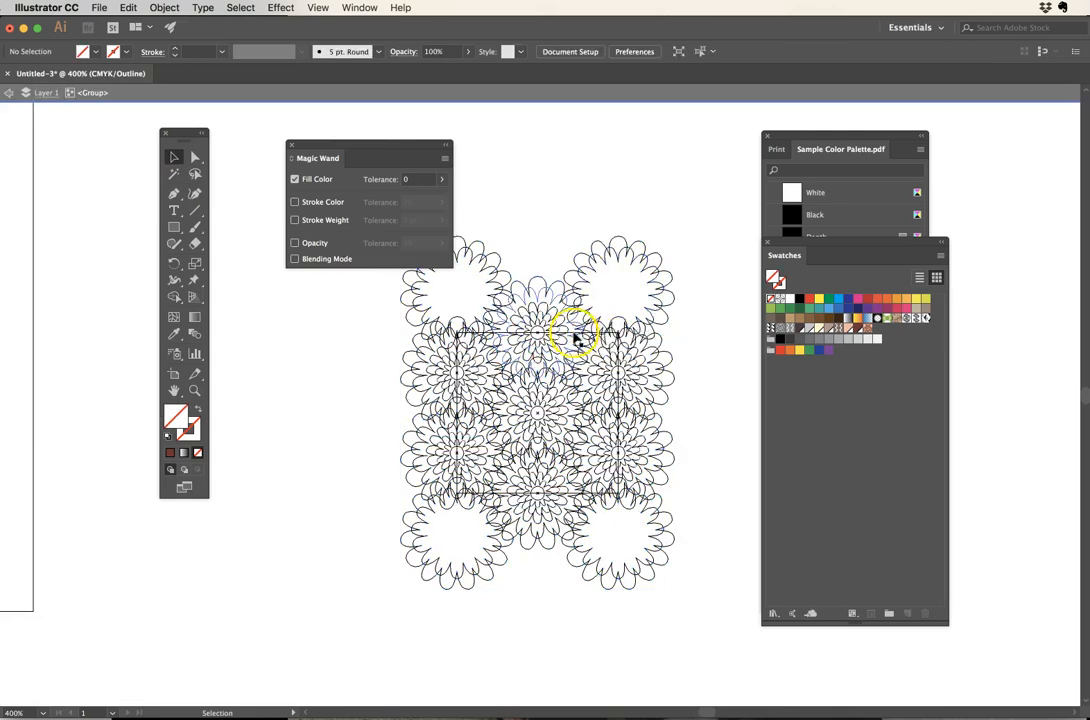
Step: Select the unfilled bounding square inside the isolated tile group and send it to the back
click(619, 338)
super+click(625, 384)
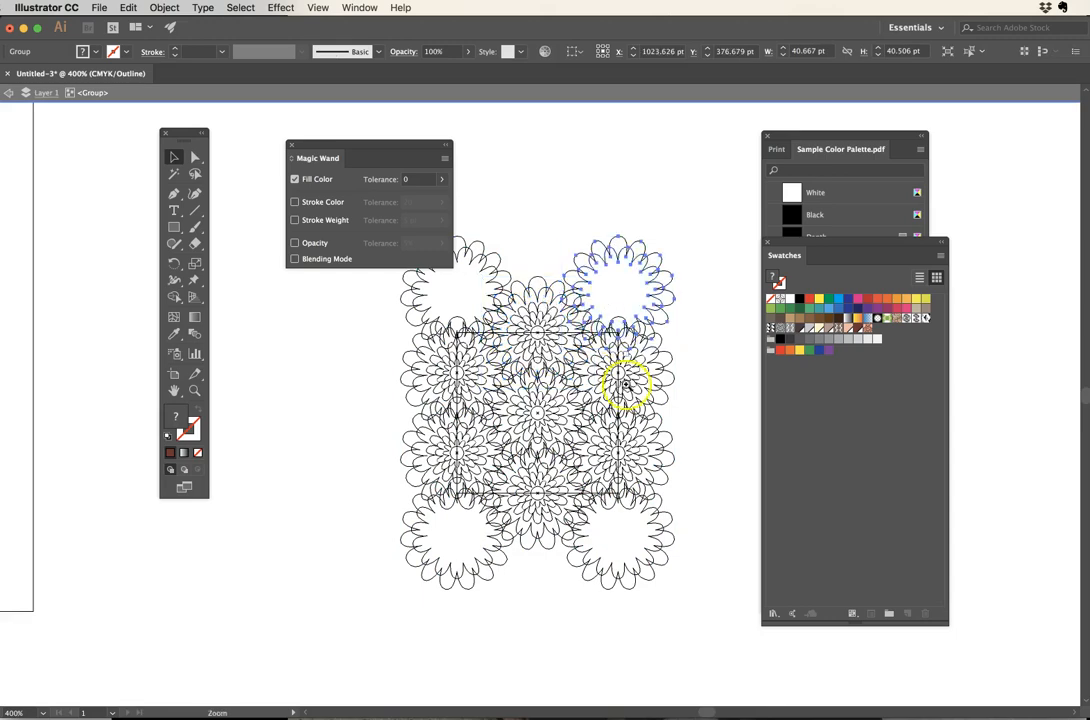
super+click(584, 360)
super+click(497, 350)
super+click(497, 350)
click(525, 338)
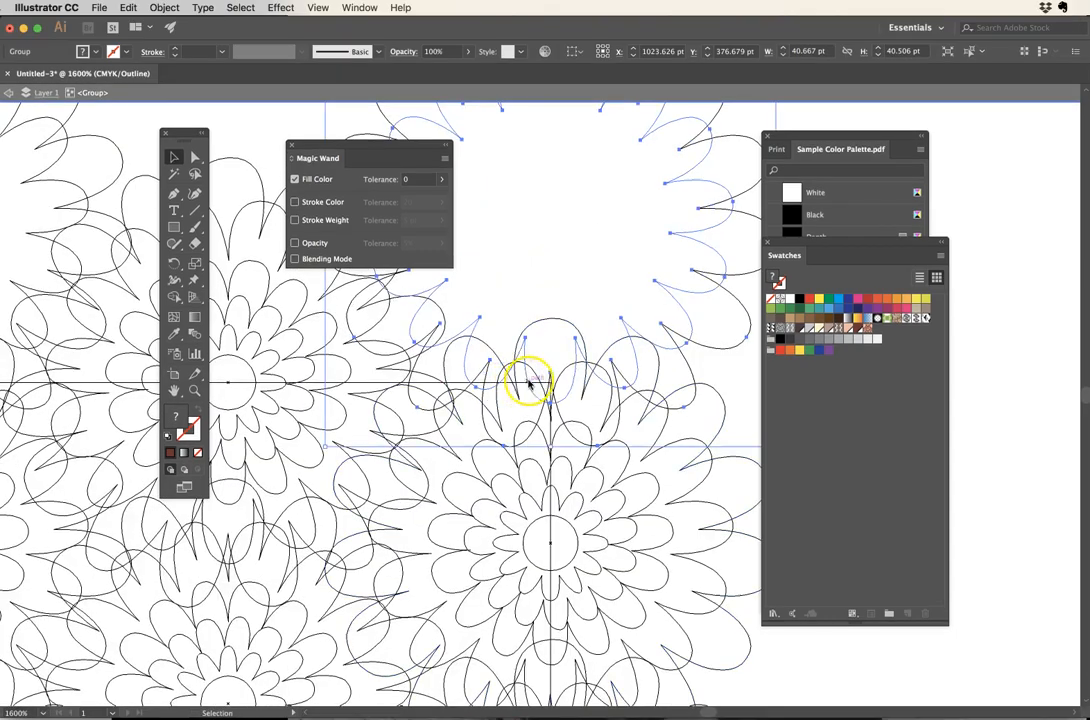
super+click(376, 392)
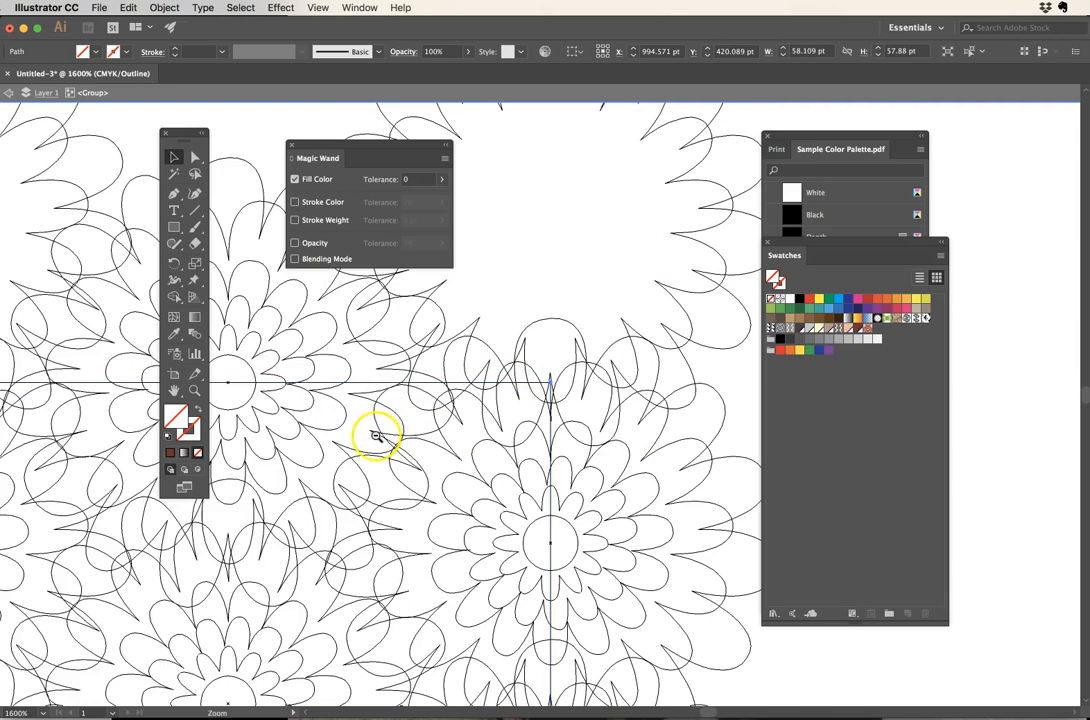
alt+super+click(376, 437)
alt+super+click(586, 404)
alt+super+click(628, 389)
alt+super+click(459, 399)
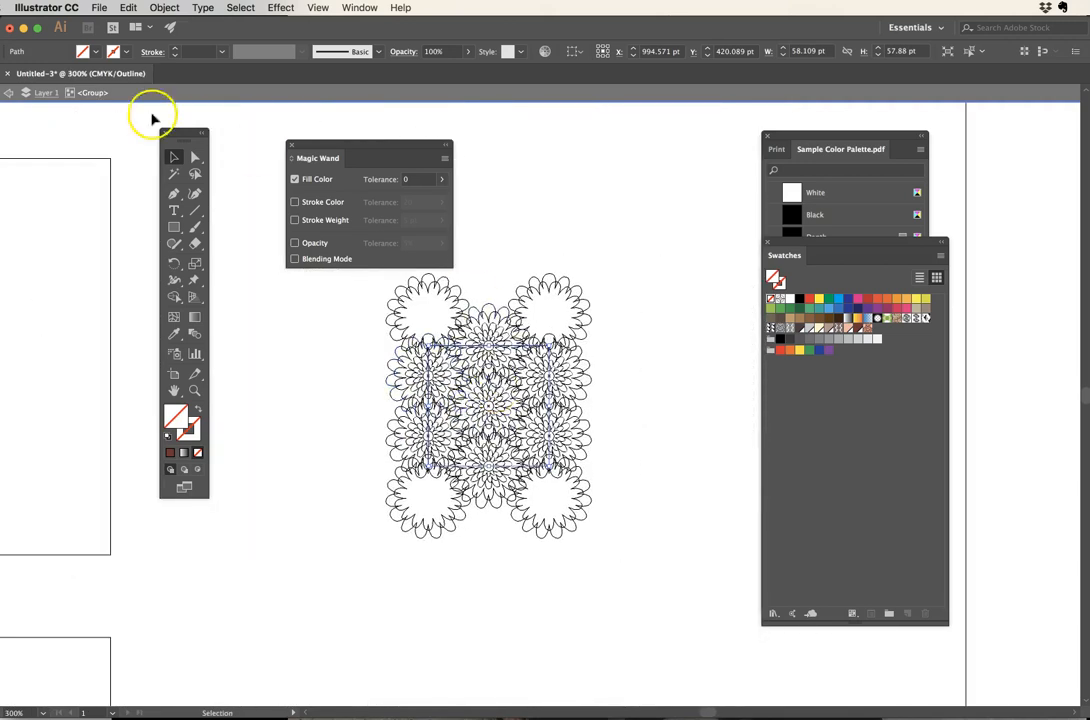
click(164, 7)
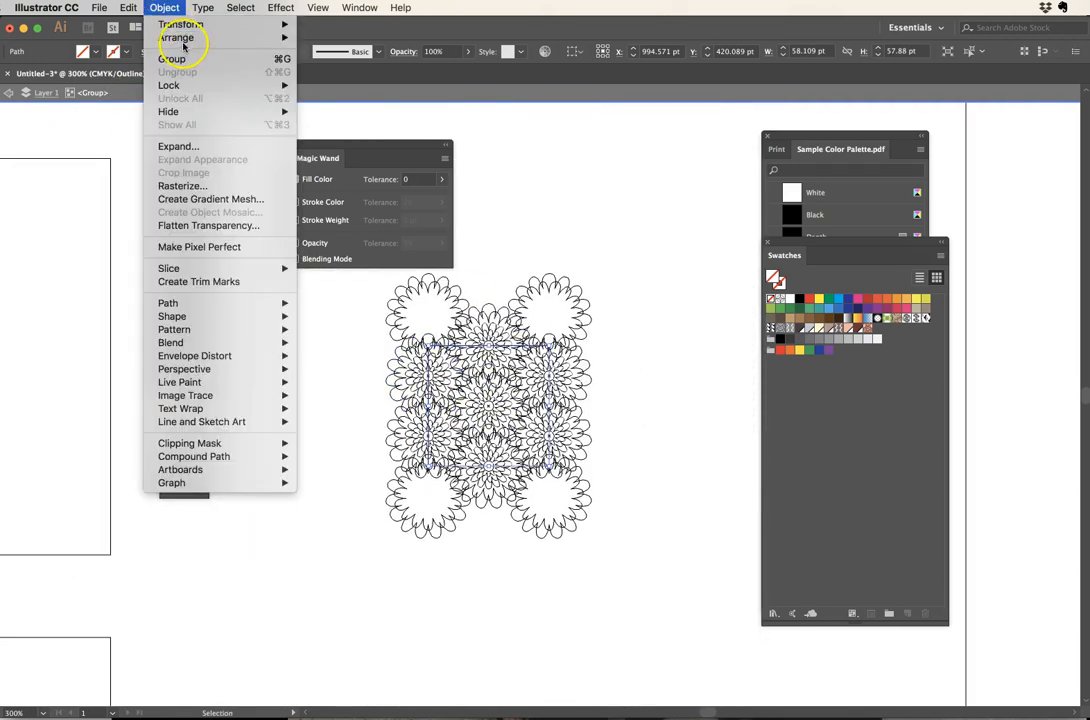
mouse_move(195, 37)
click(348, 77)
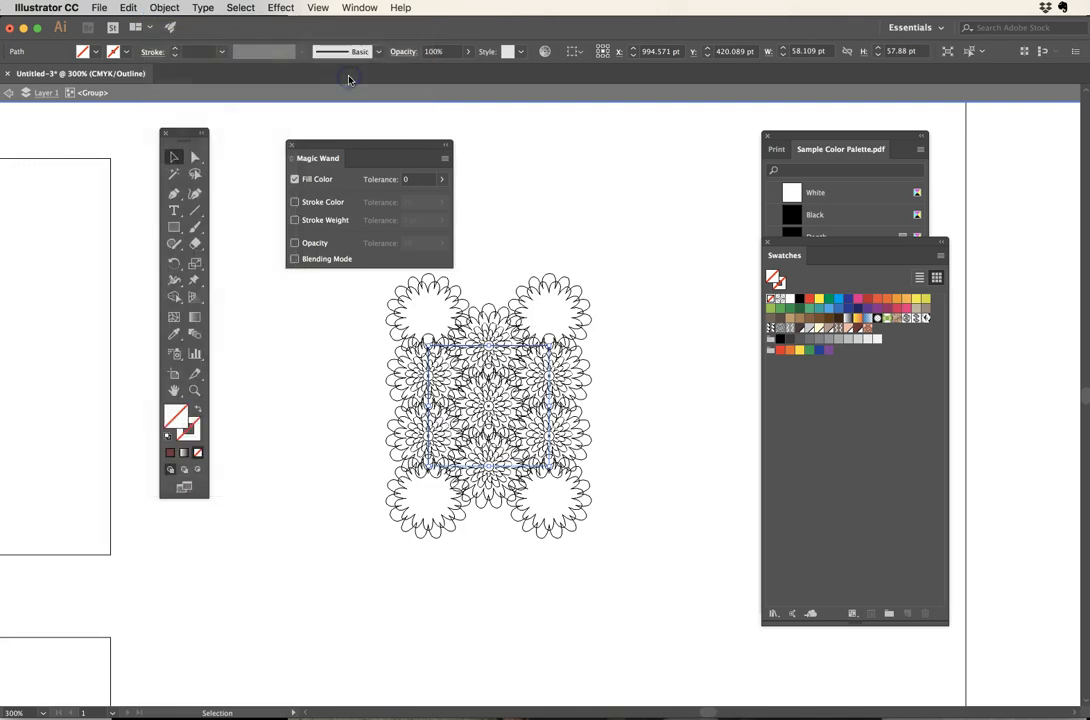
click(613, 236)
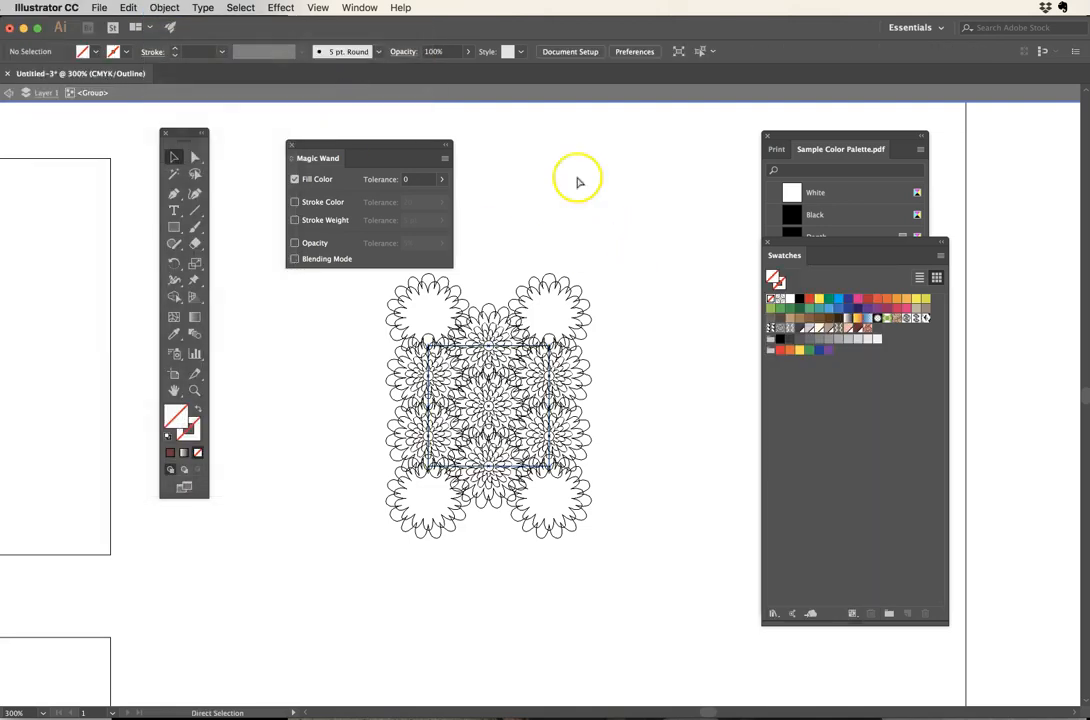
Step: Return to GPU Preview and save the whole recolored flower tile as a new pattern swatch
click(325, 8)
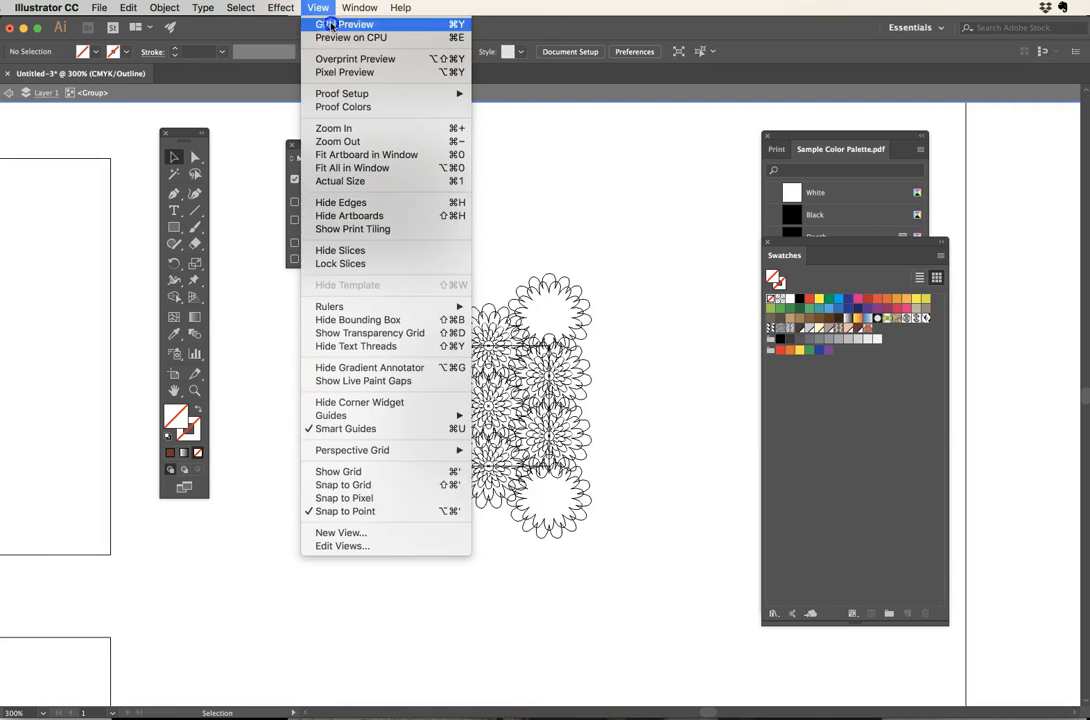
click(350, 22)
click(577, 418)
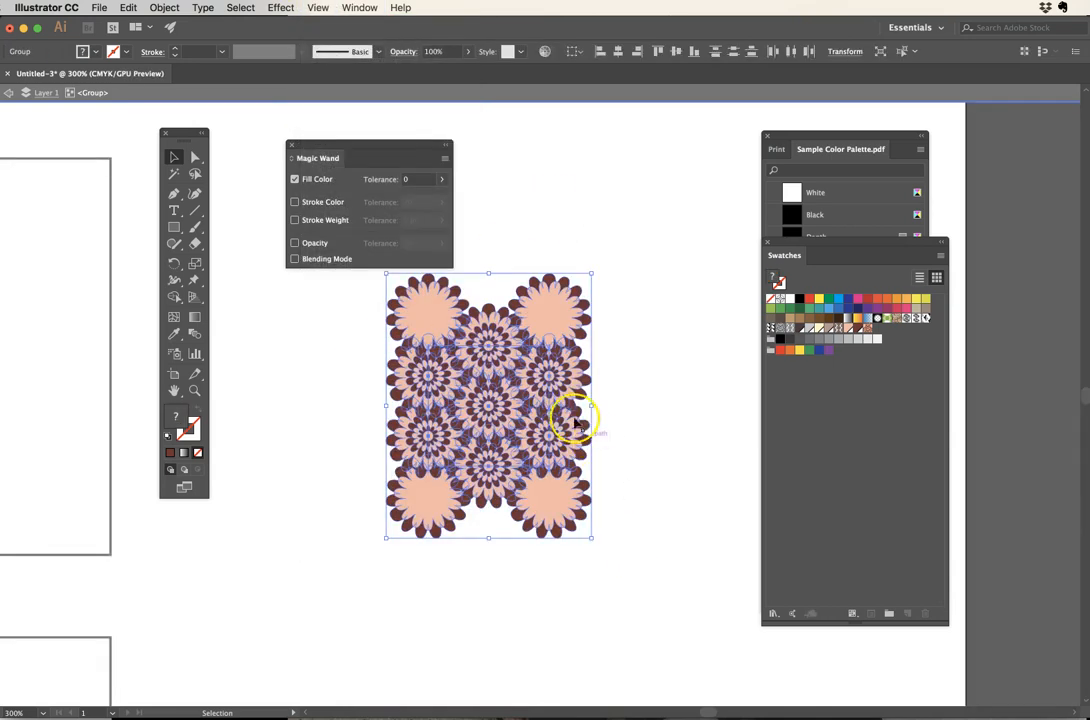
drag(476, 345, 820, 370)
drag(877, 334, 877, 334)
click(756, 482)
Step: Exit isolation mode and display the whole artboard in GPU Preview
alt+super+click(533, 443)
alt+super+click(533, 443)
alt+super+click(533, 443)
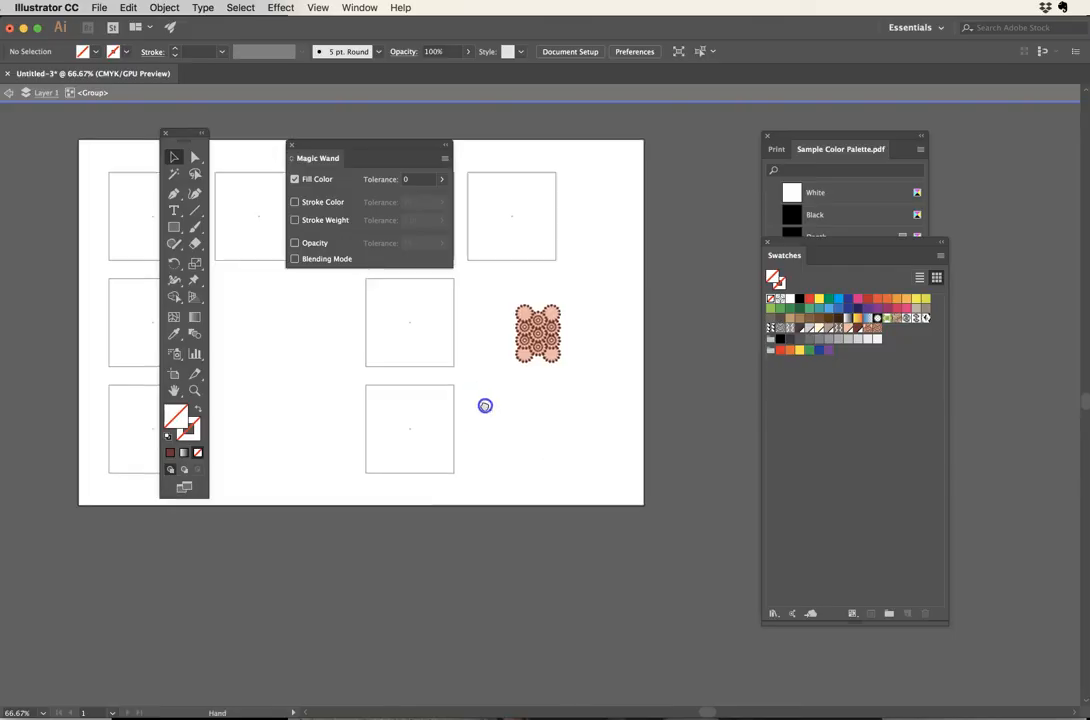
alt+super+click(487, 404)
key(super+y)
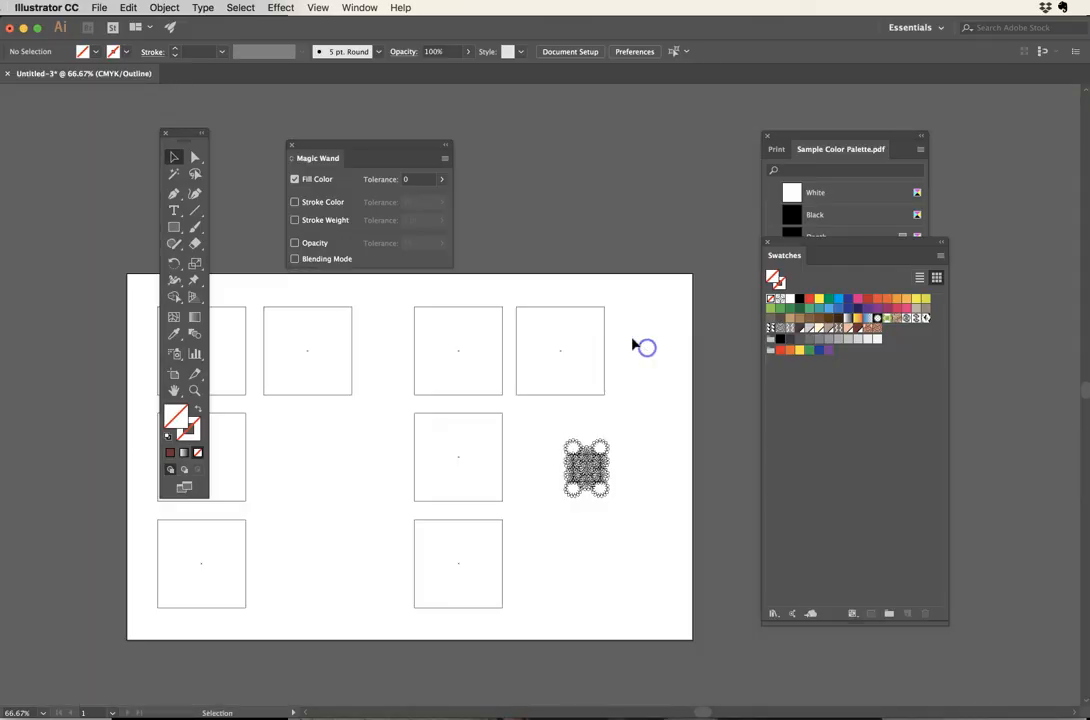
click(317, 8)
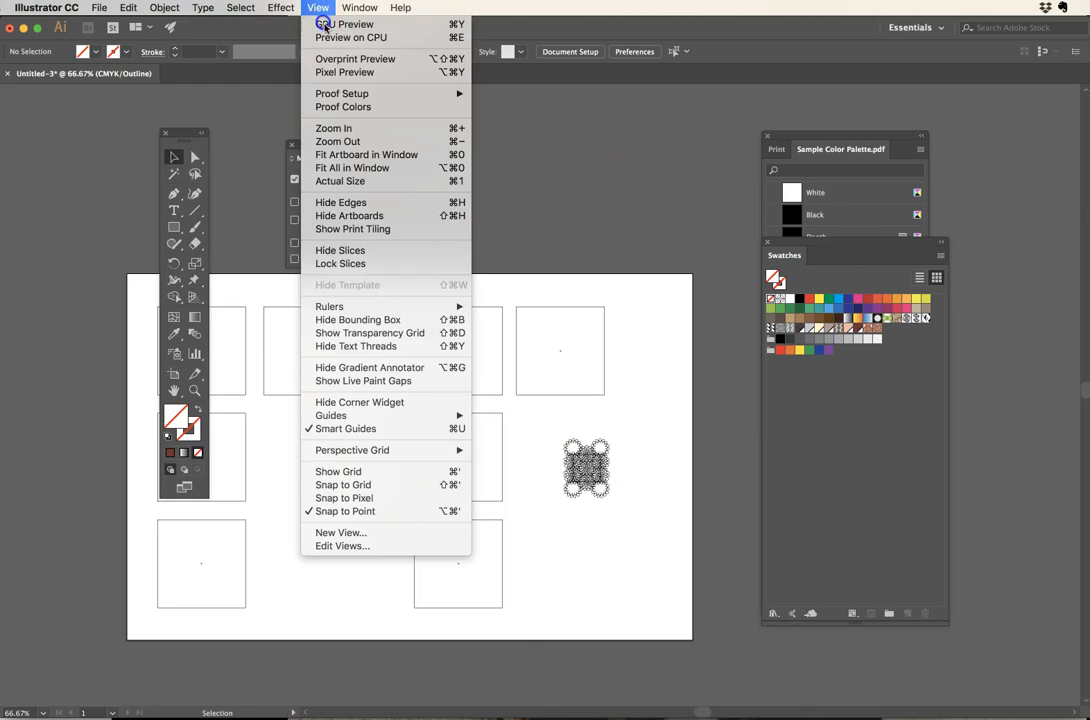
click(325, 24)
Step: Fill the peach and brown flower square with the newly saved pattern swatch and delete the leftover tile from the artboard
click(534, 346)
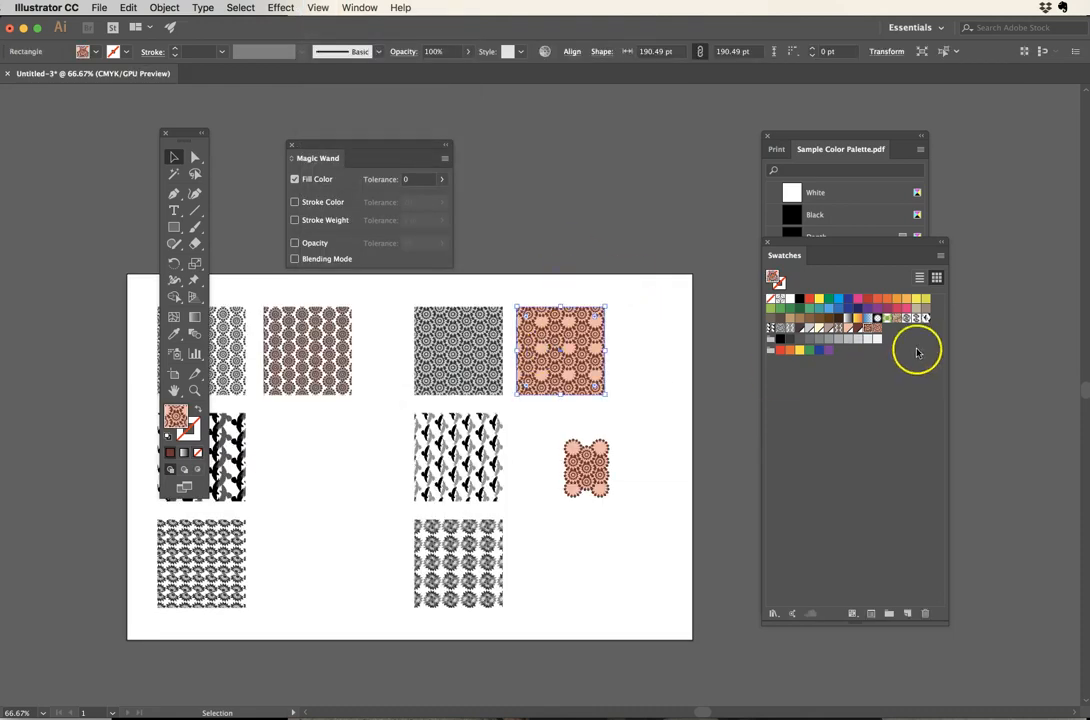
click(876, 328)
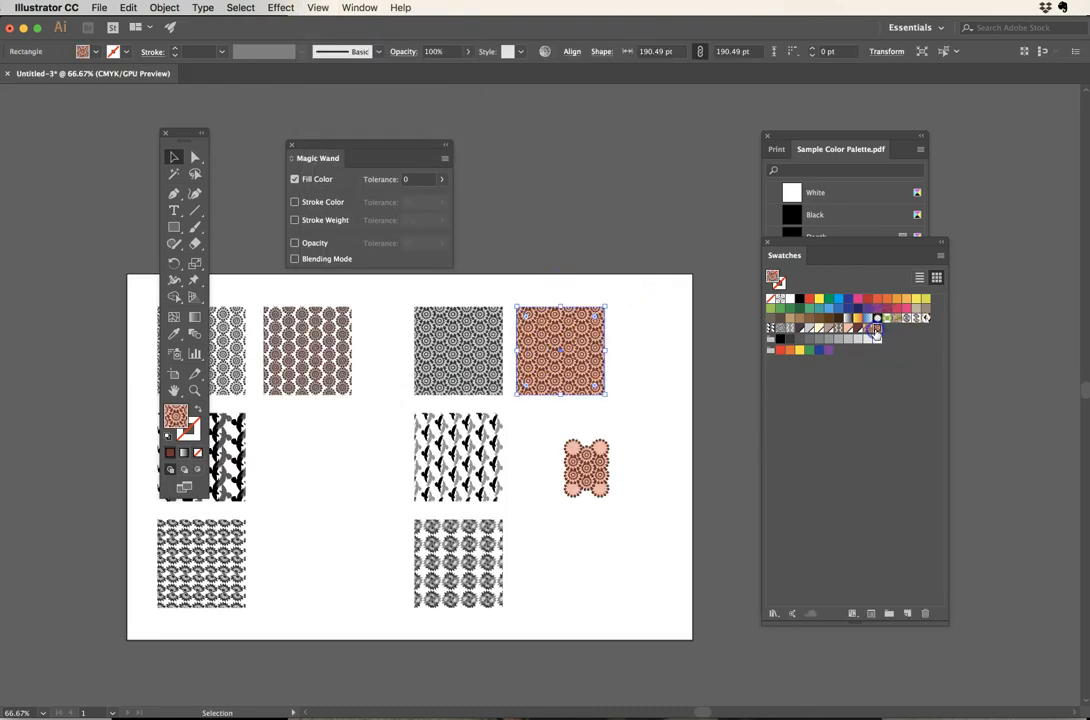
click(655, 390)
click(587, 465)
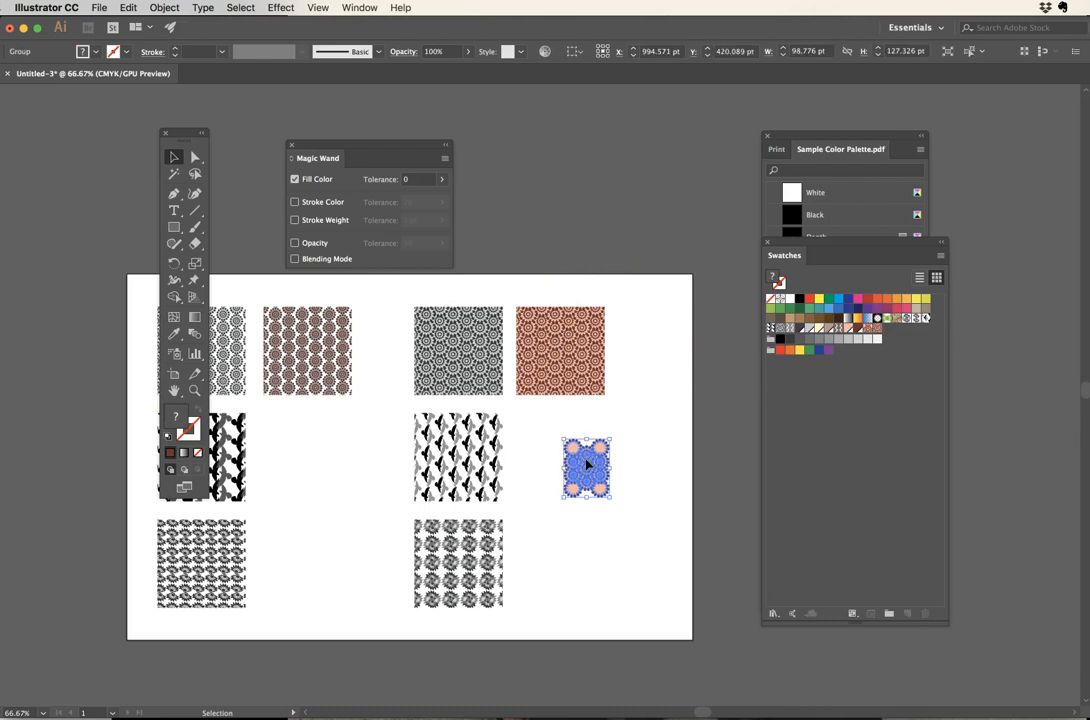
key(Delete)
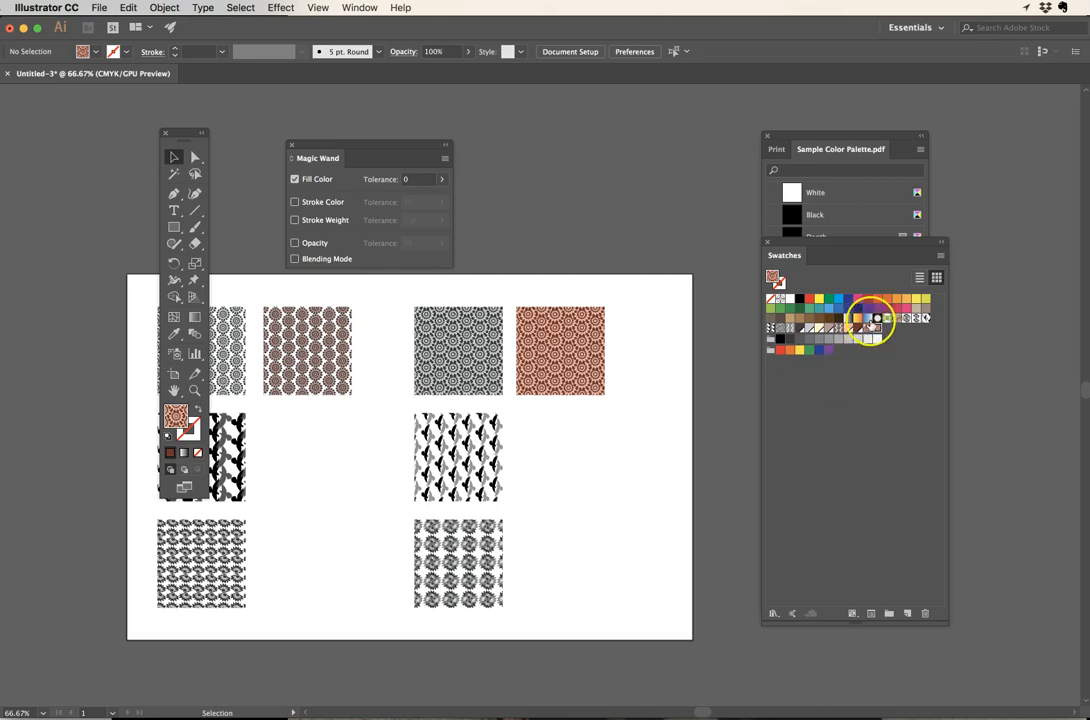
Step: Try the earlier colorway swatch on the peach and brown square for comparison, and reapply the corrected pattern swatch
click(598, 345)
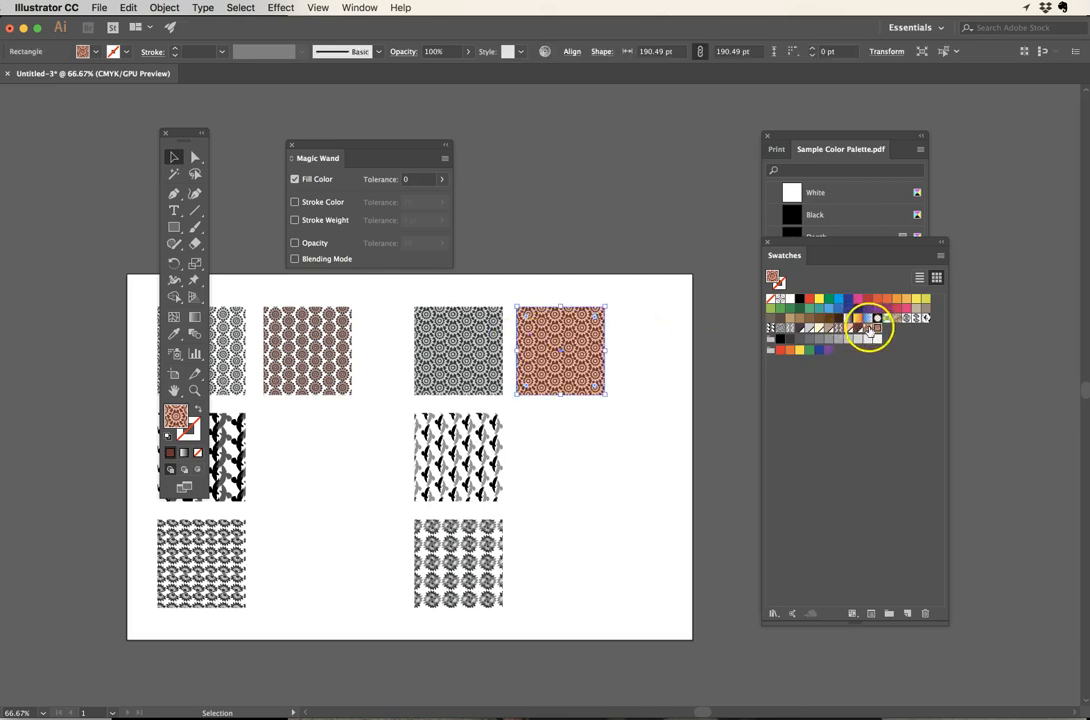
click(870, 328)
click(877, 331)
click(589, 467)
Step: Create a new layer and move the four black-and-white pattern squares in the lower two rows onto it
drag(491, 480, 578, 481)
drag(224, 455, 499, 596)
key(super+minus)
scroll(488, 515, up, 3)
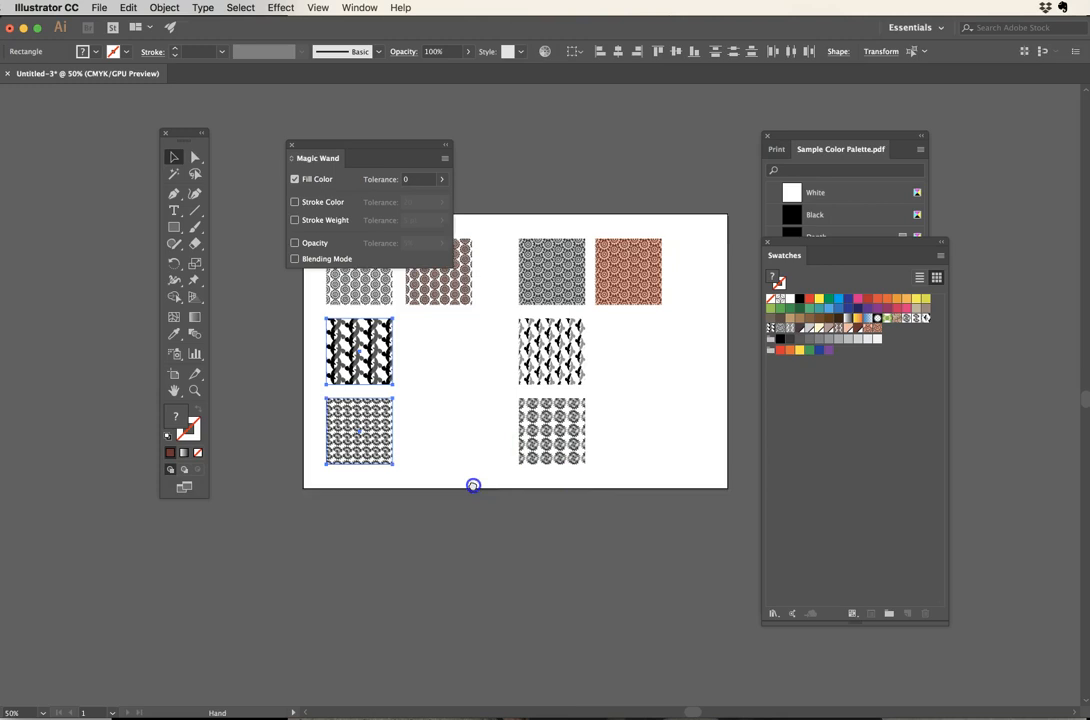
click(416, 418)
drag(287, 370, 647, 503)
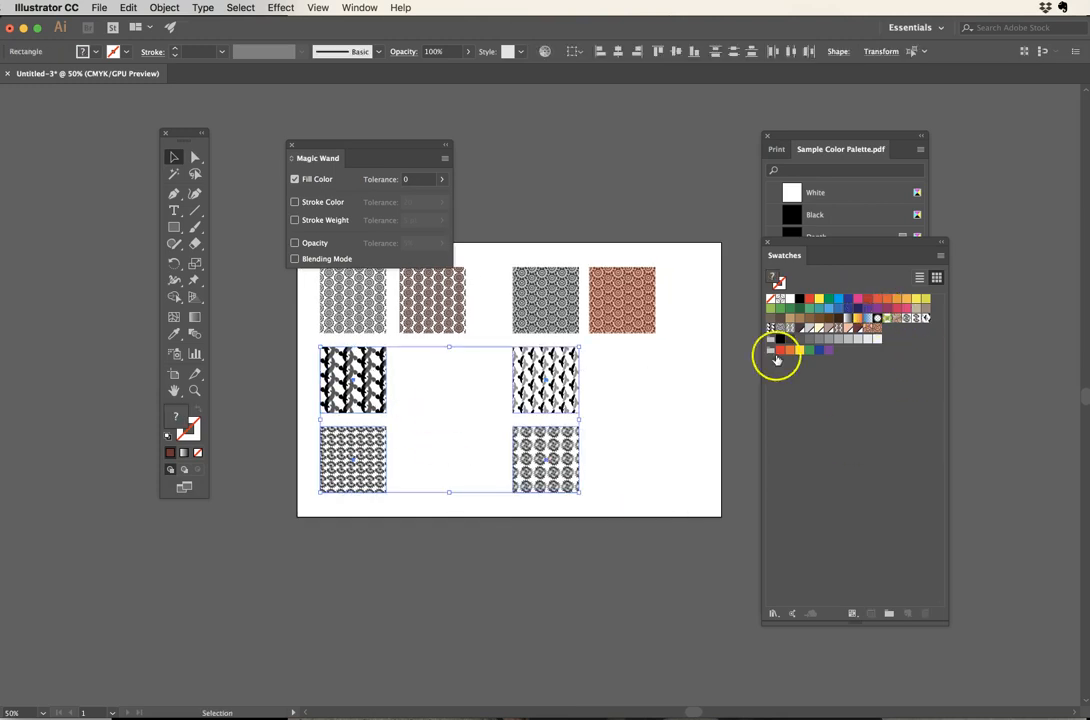
click(359, 7)
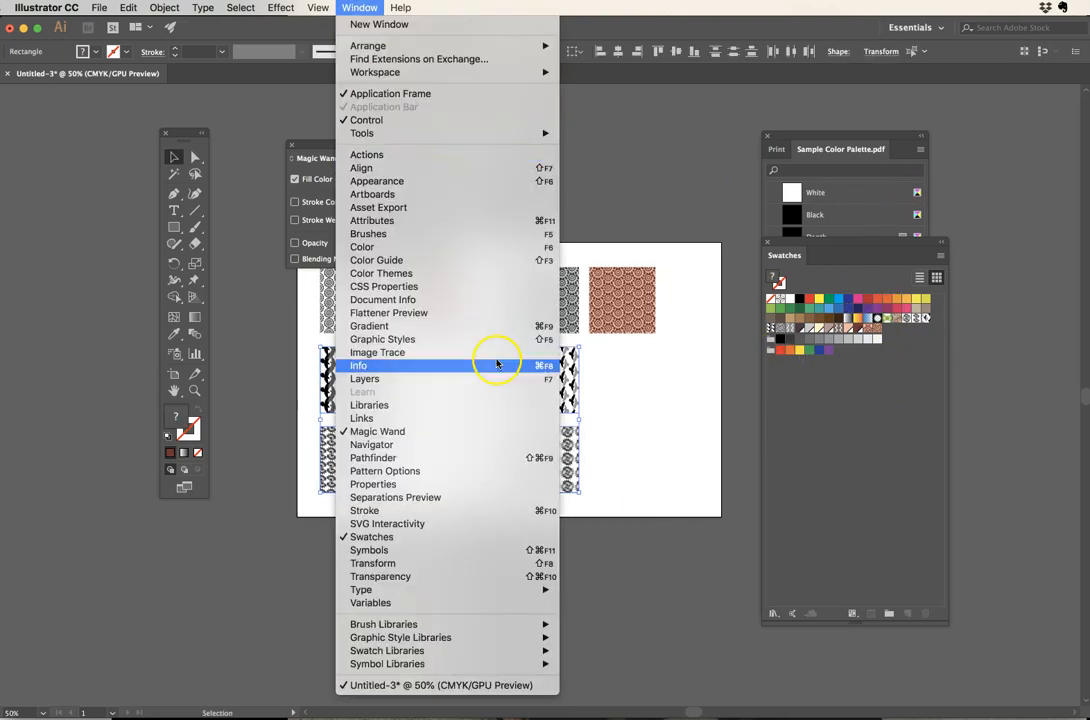
click(381, 379)
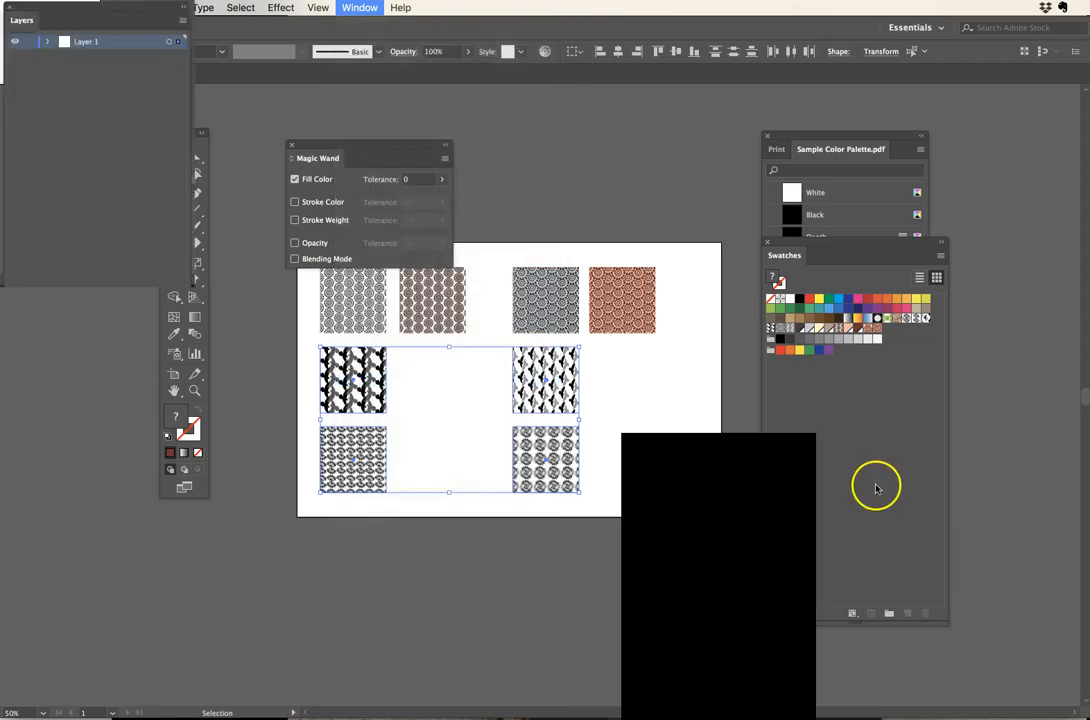
drag(721, 441, 799, 258)
click(848, 628)
drag(877, 307, 877, 292)
Step: Hide Layer 2, move the Layers panel clear of the Swatches panel, and make Layer 1 active
click(713, 293)
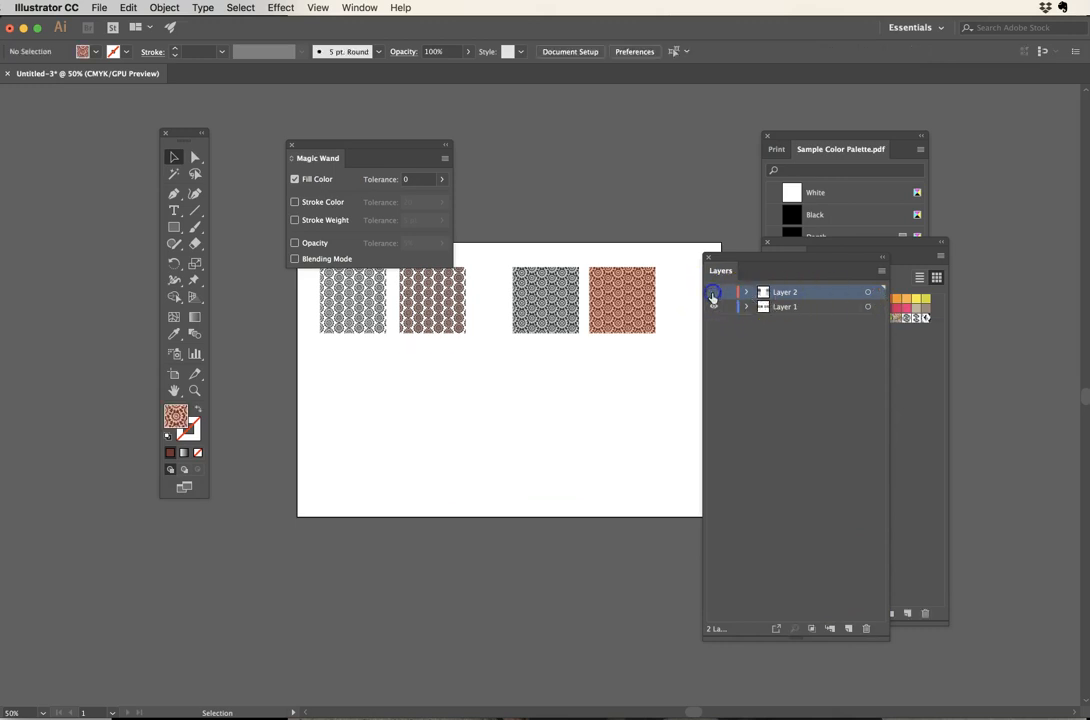
drag(736, 262, 958, 378)
click(1010, 418)
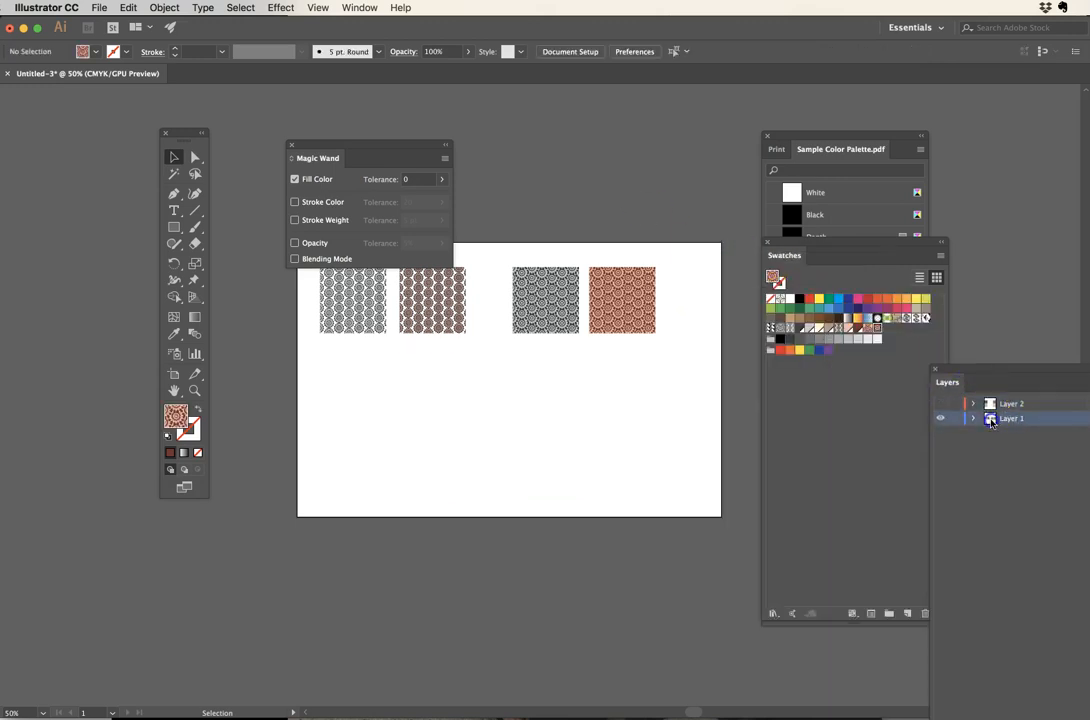
Step: Try moving the brown flower pattern square up past the artboard's upper edge, and undo the move
click(518, 402)
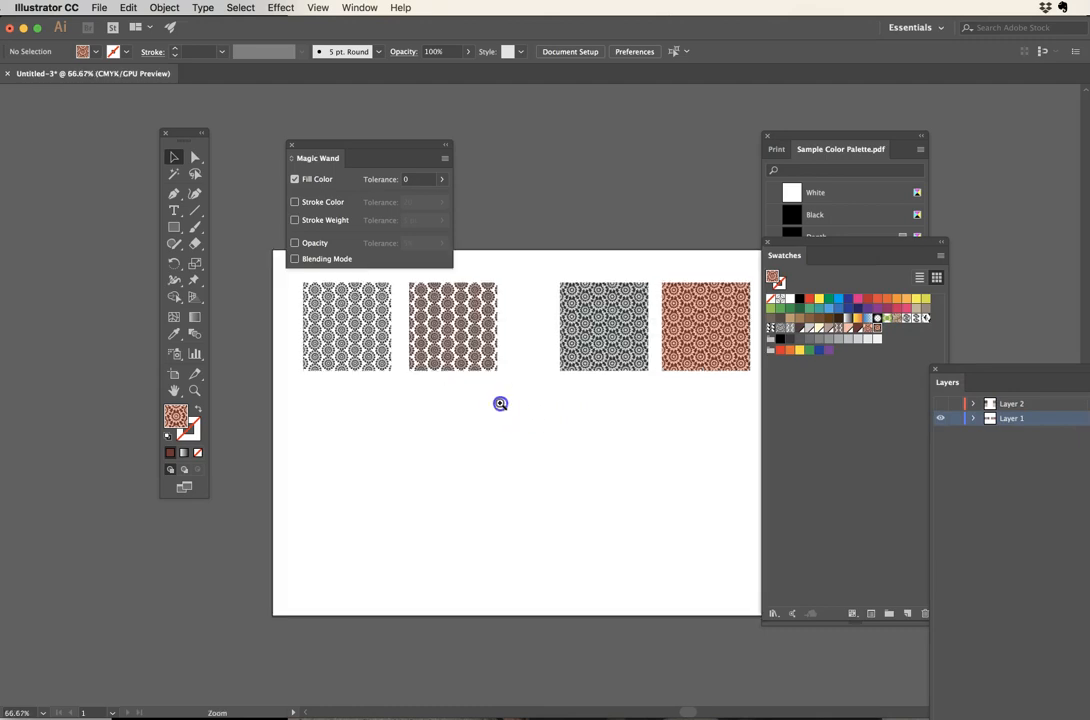
drag(516, 391, 442, 437)
click(382, 355)
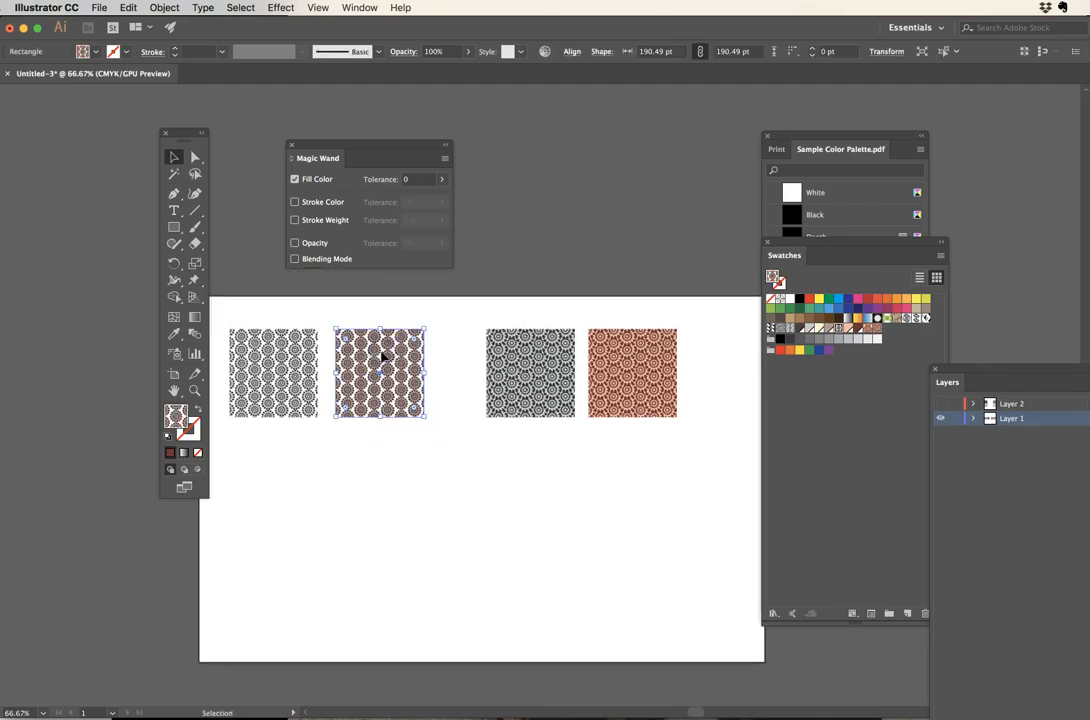
drag(388, 375, 392, 321)
drag(421, 404, 432, 445)
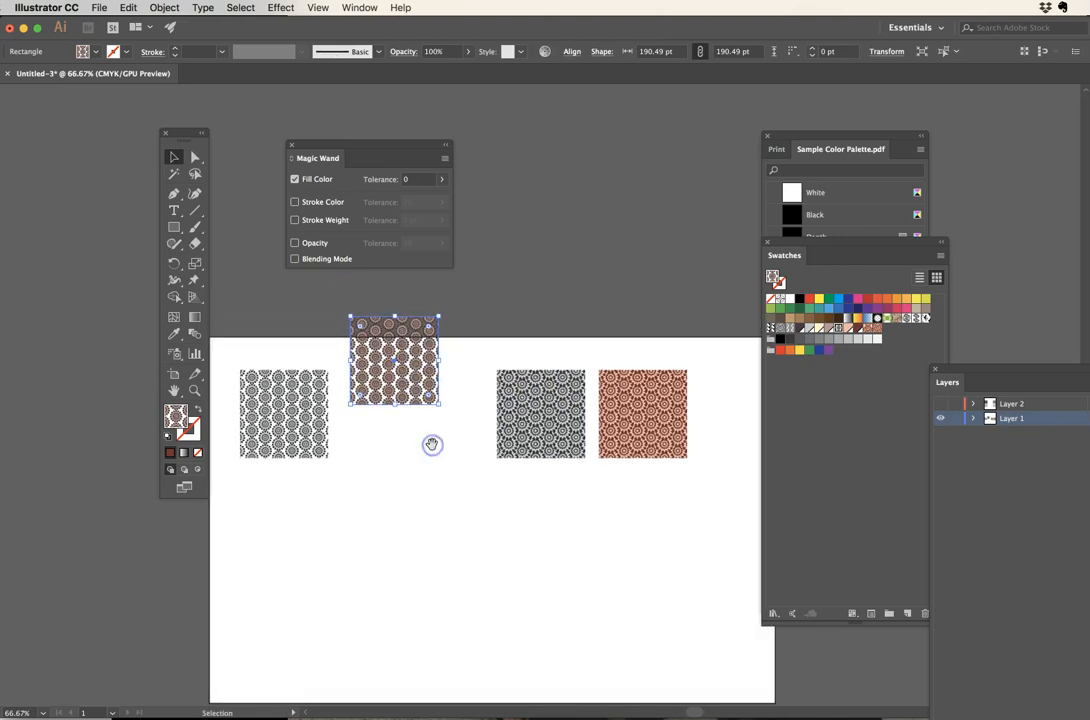
key(ctrl+z)
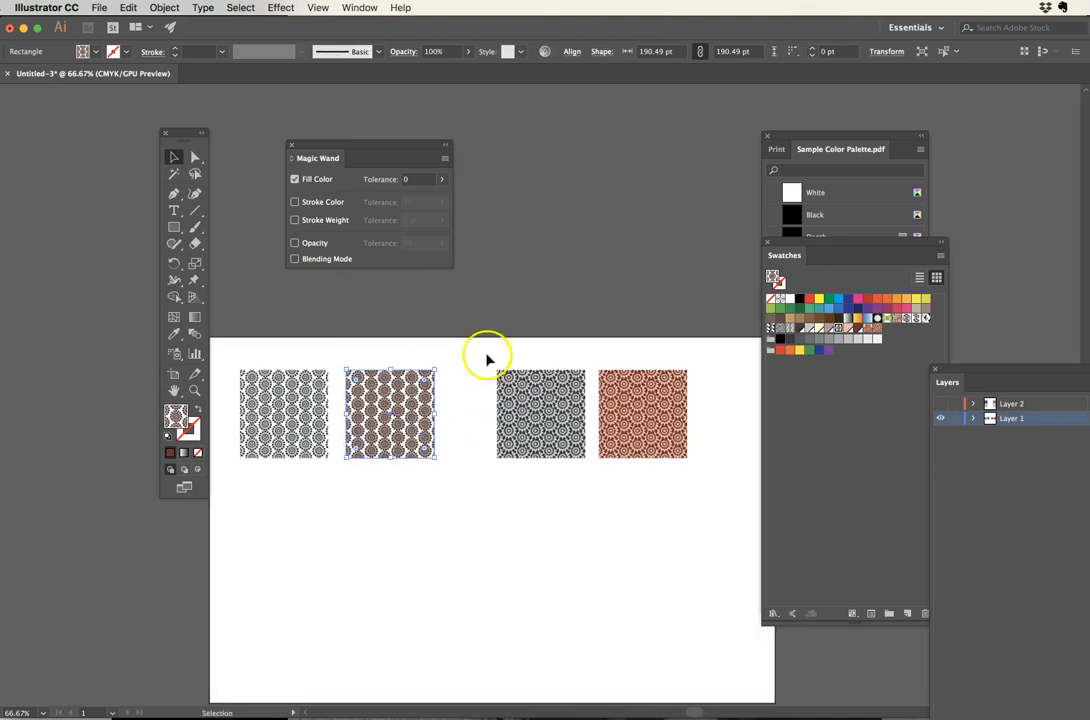
Step: Select the brown flower pattern square, uncover the color palette, and place the Appearance panel beside the square
click(450, 470)
click(380, 437)
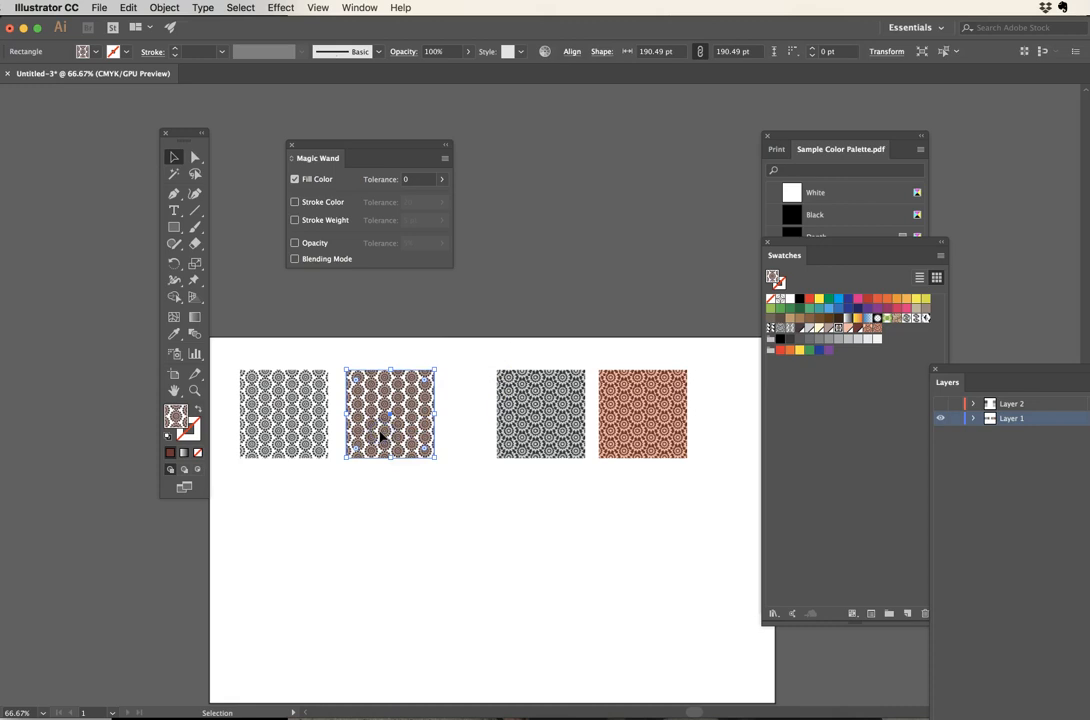
drag(817, 246, 907, 268)
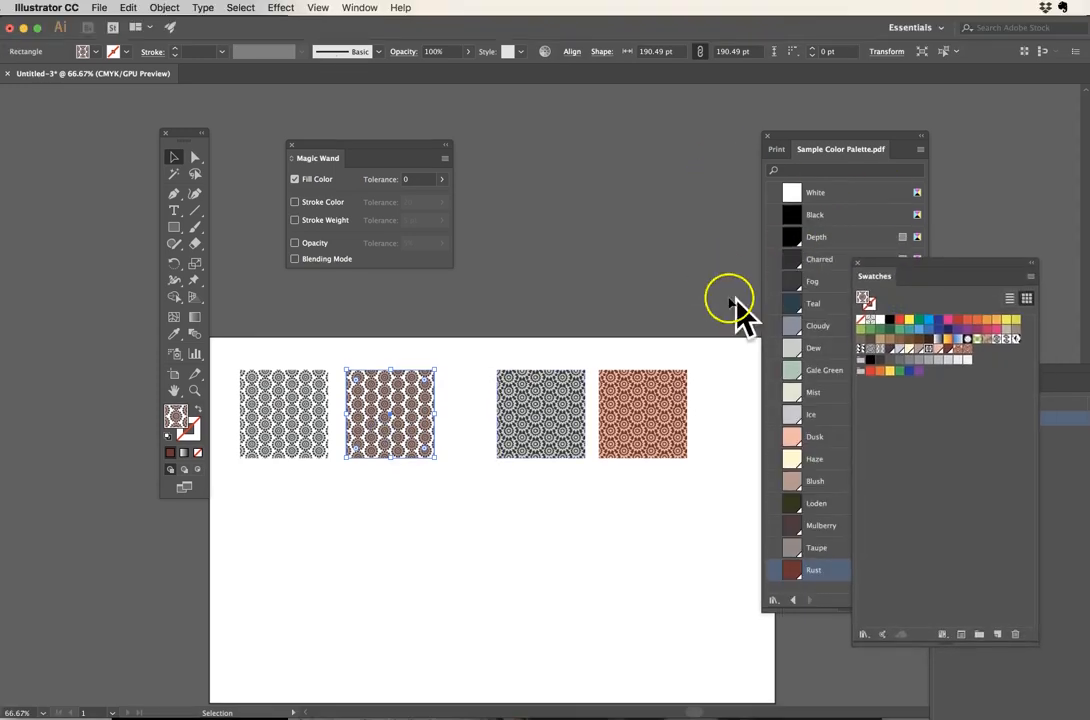
click(1058, 414)
drag(1058, 373, 1019, 332)
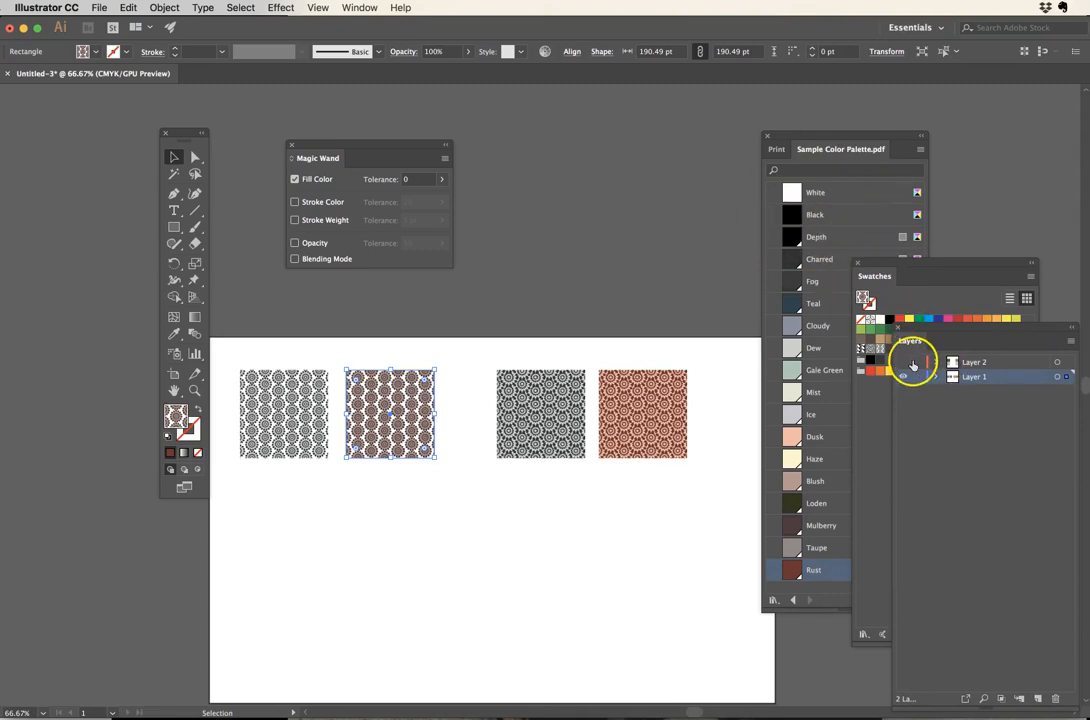
click(362, 8)
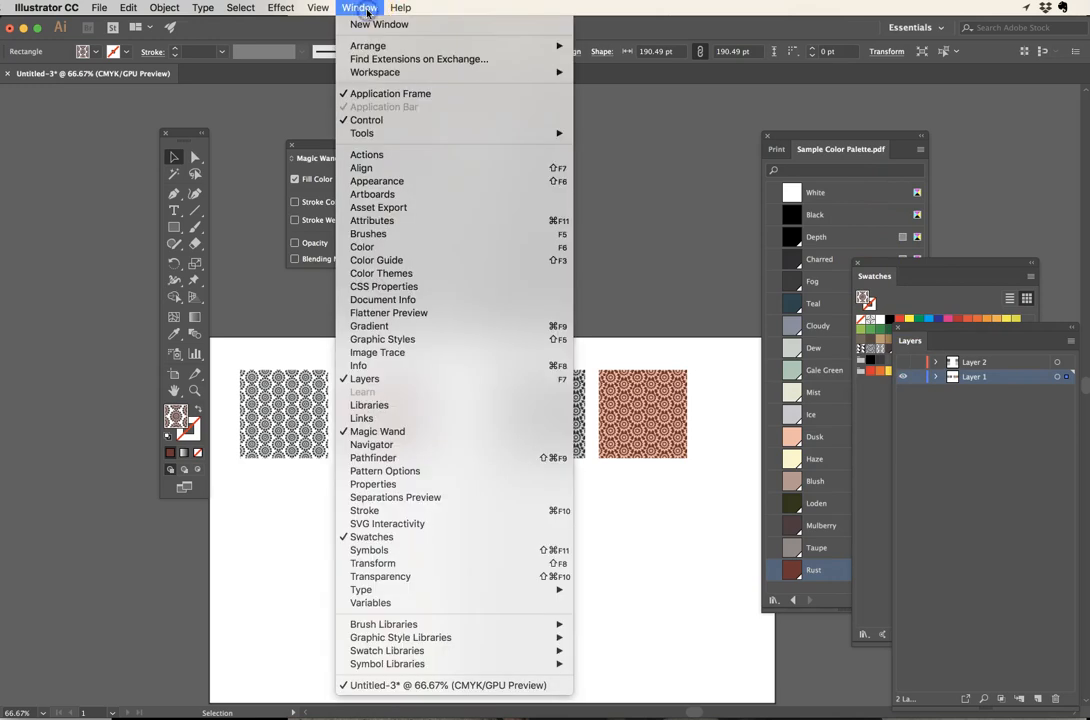
click(386, 181)
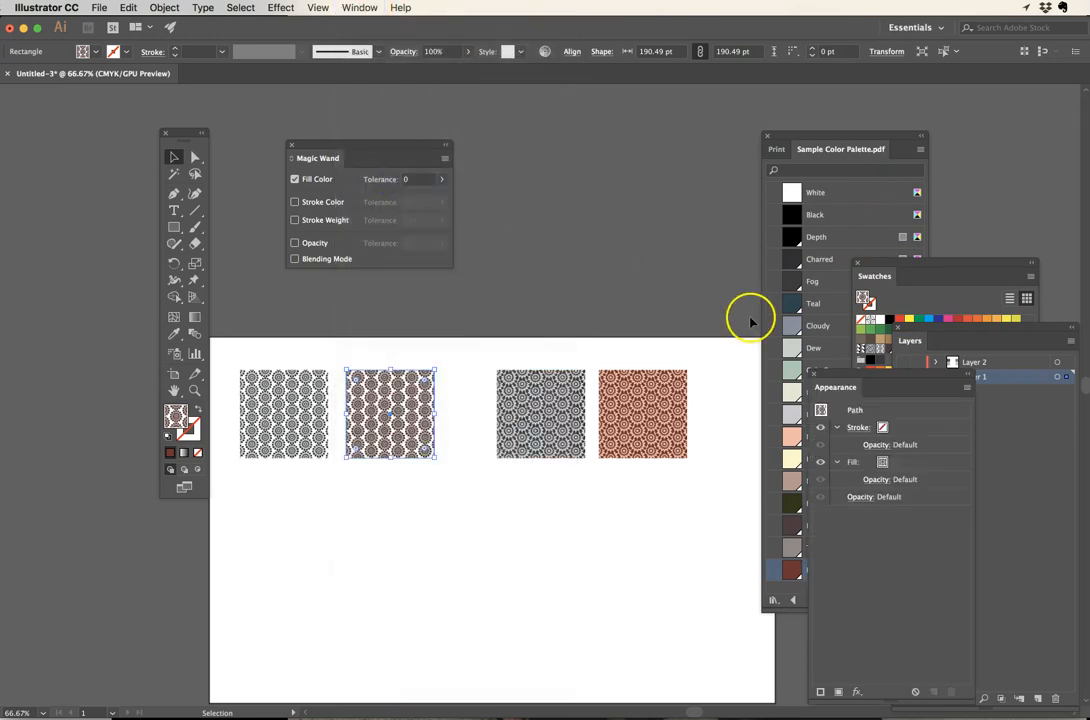
drag(890, 378, 583, 285)
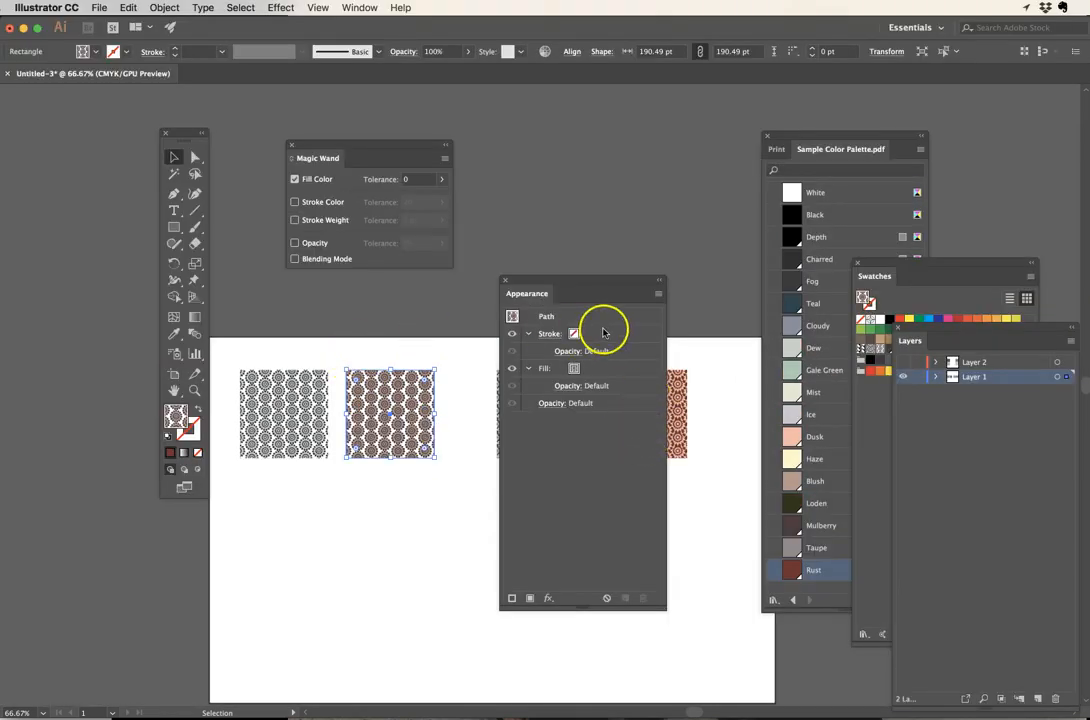
Step: Add a second fill to the brown flower square and place it beneath the pattern fill
click(526, 334)
click(529, 352)
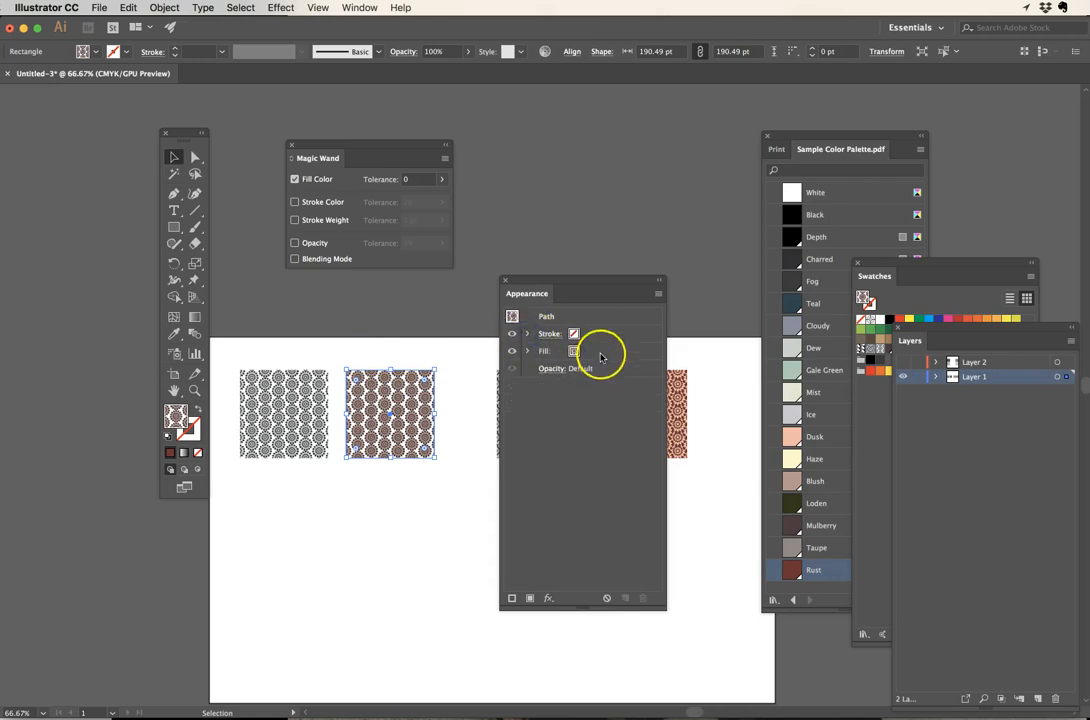
click(574, 353)
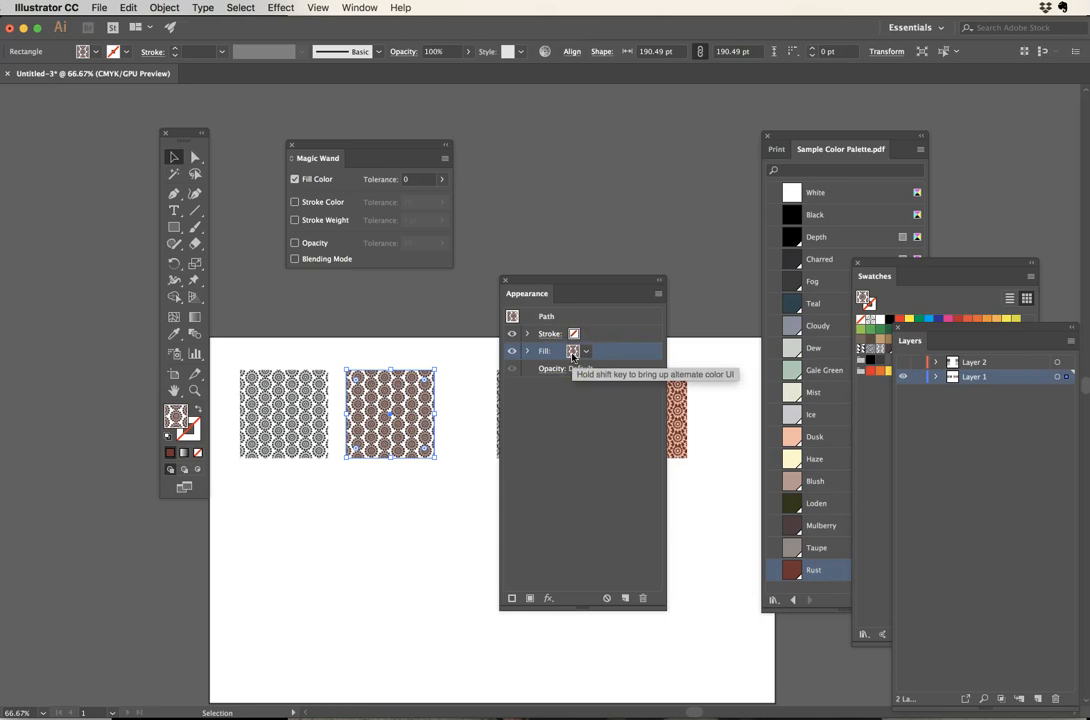
click(658, 294)
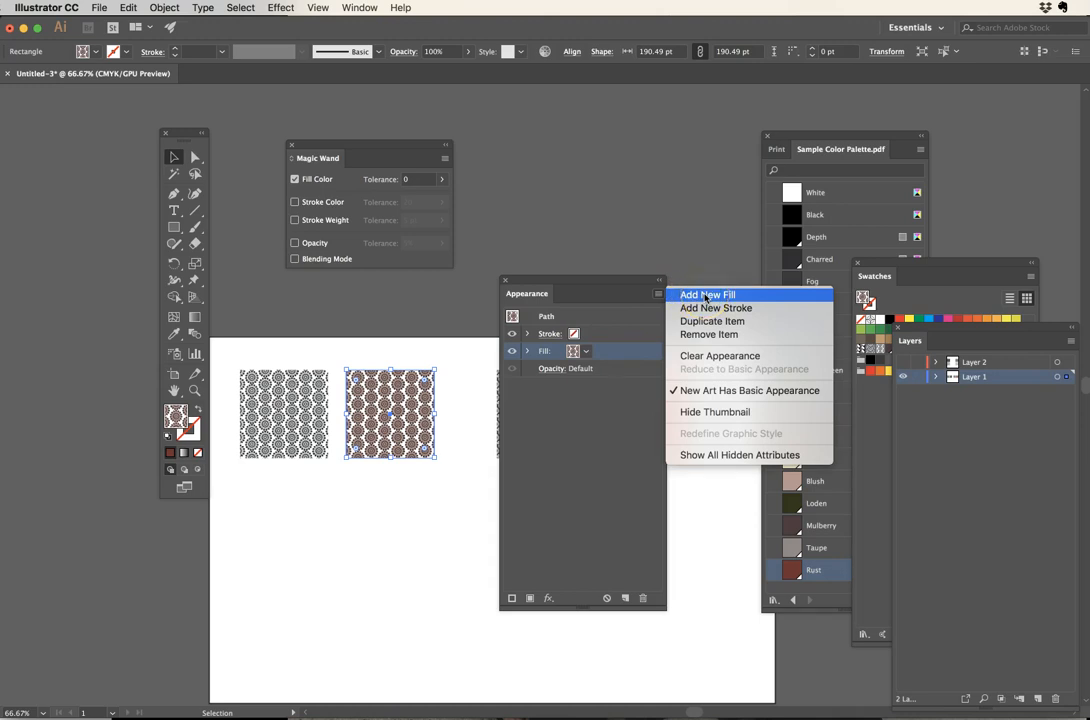
click(704, 297)
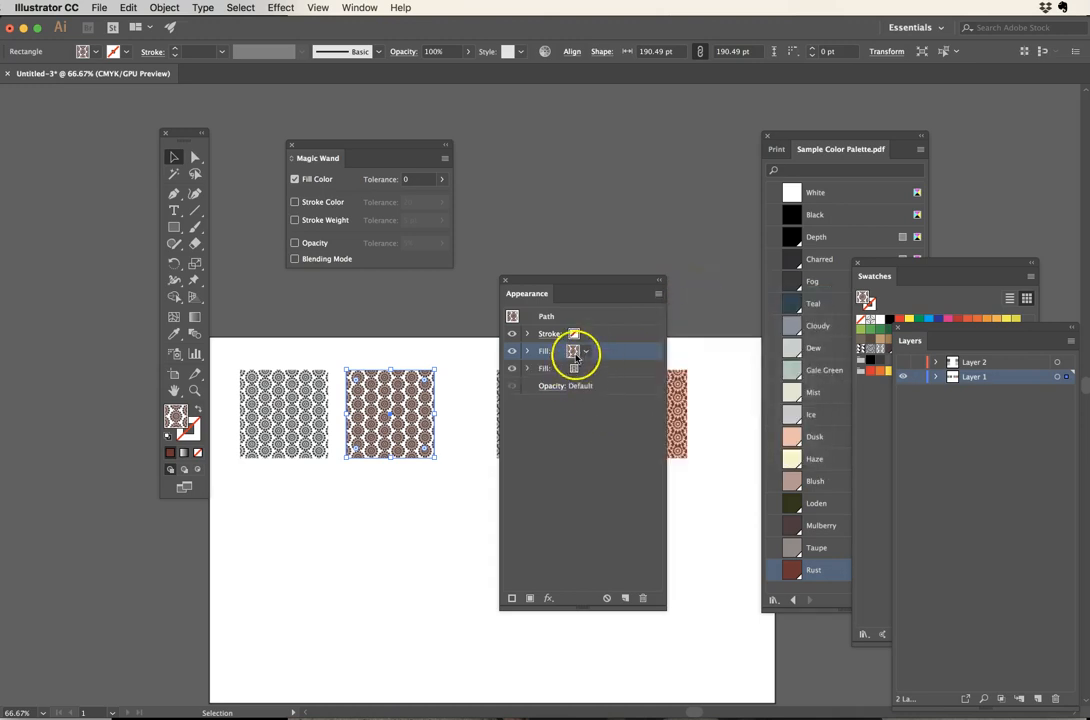
drag(574, 376, 586, 373)
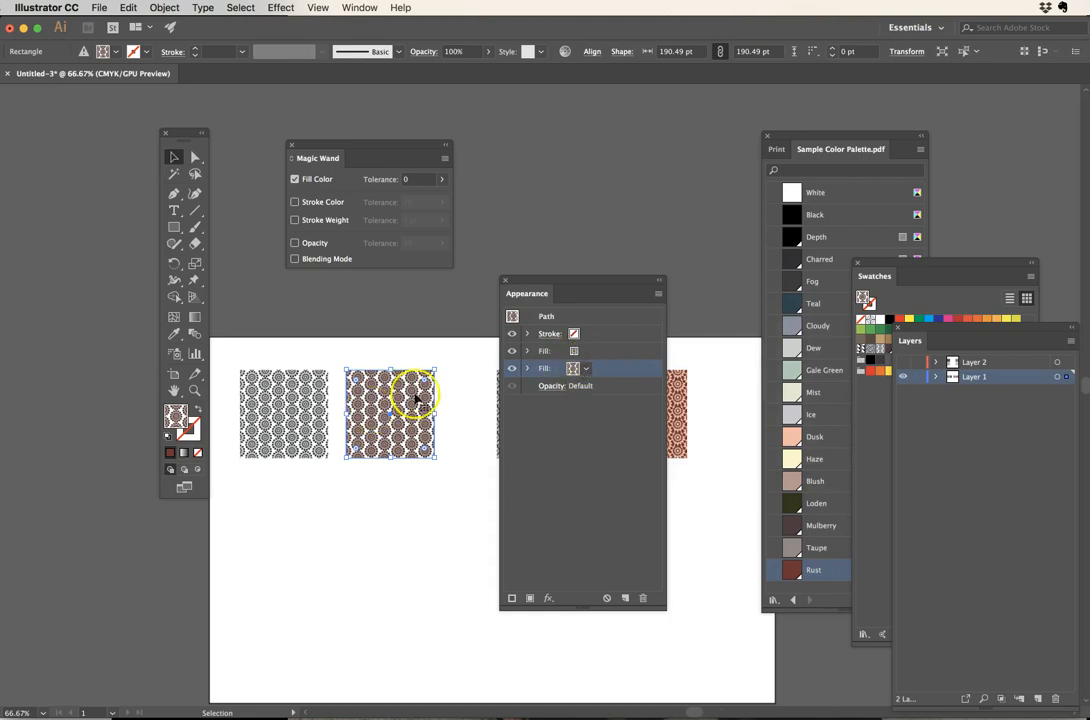
click(587, 353)
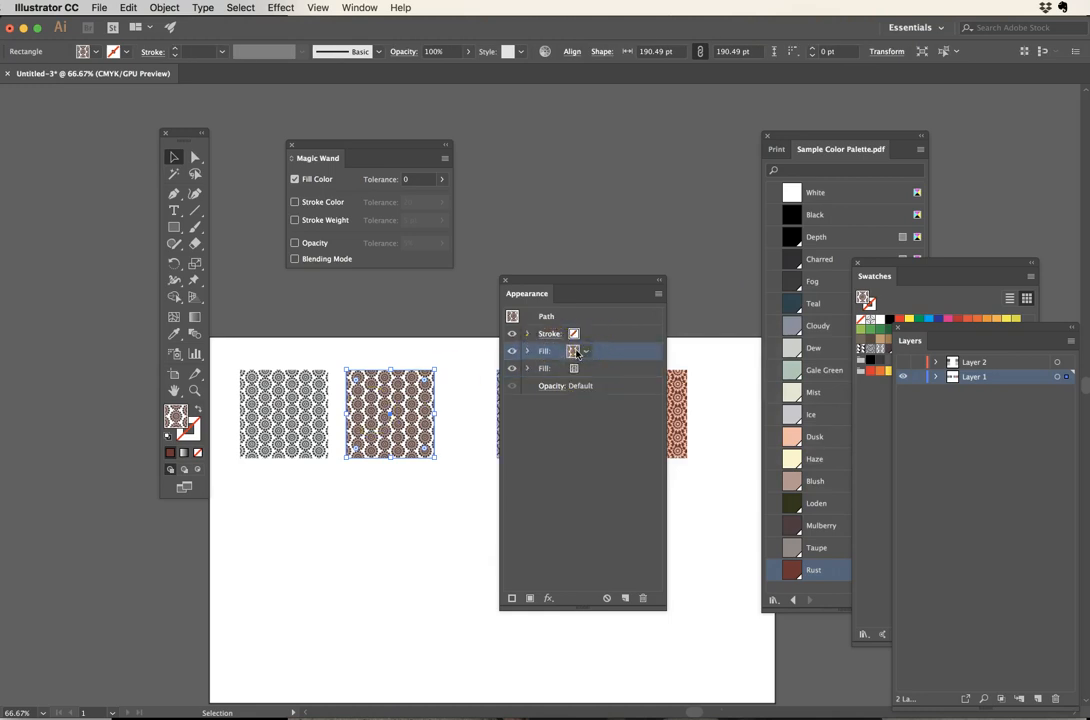
drag(577, 353, 577, 369)
Step: Try cream, Ice, Mist and Gale Green as the square's lower fill, and set it to Dew
click(584, 369)
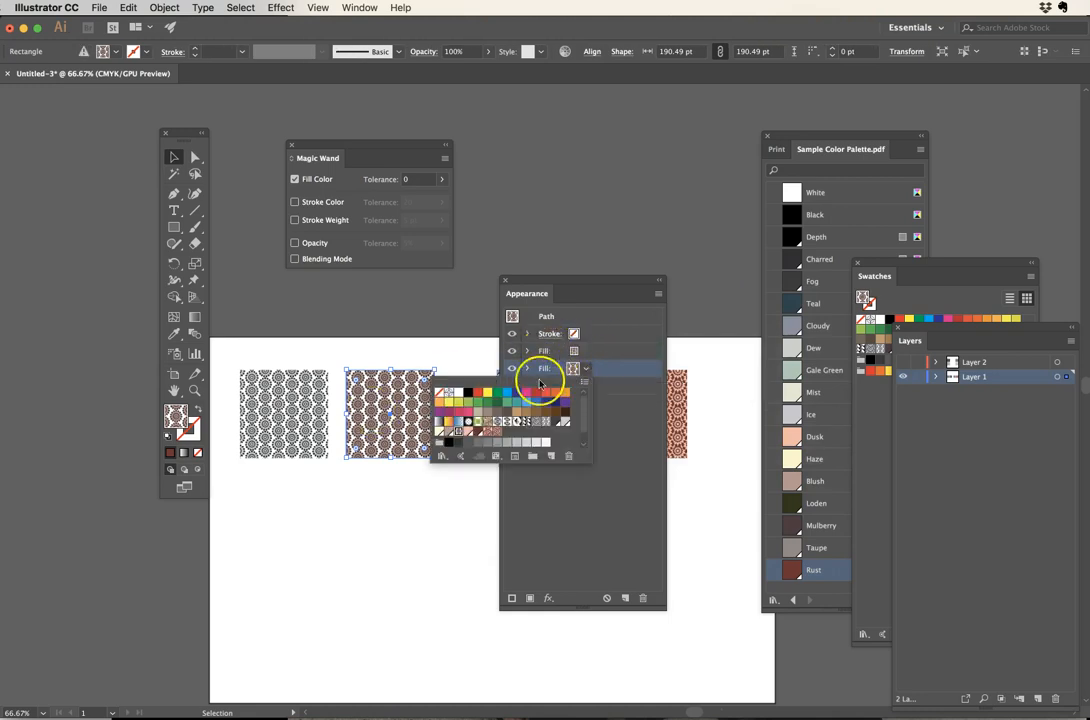
click(440, 432)
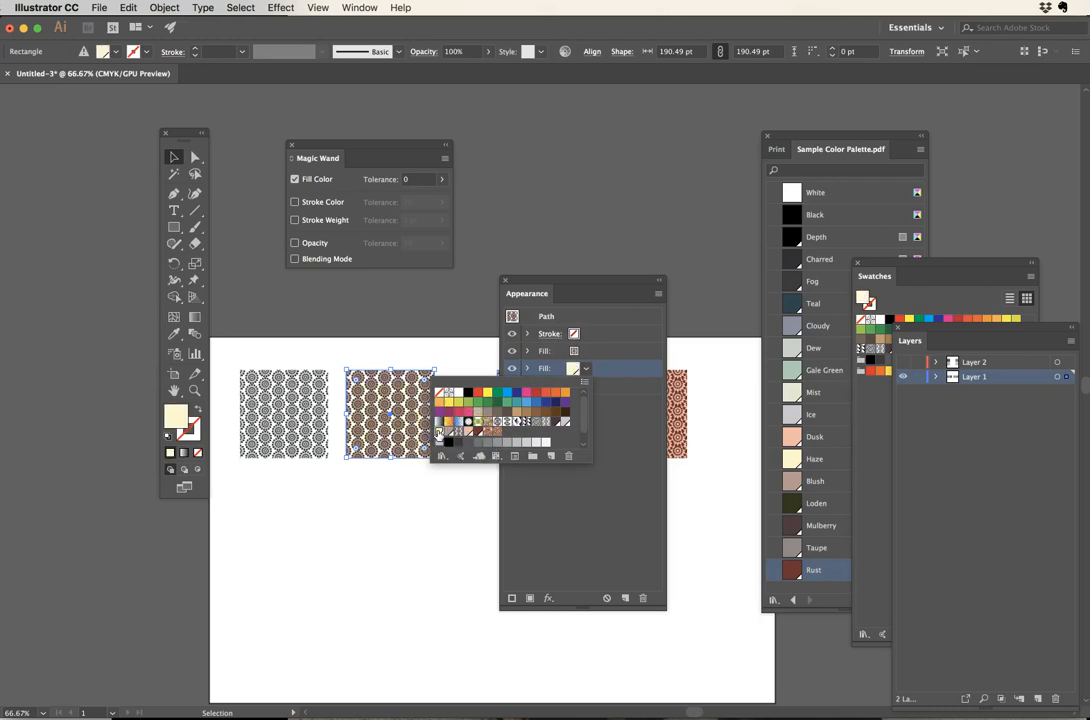
click(818, 415)
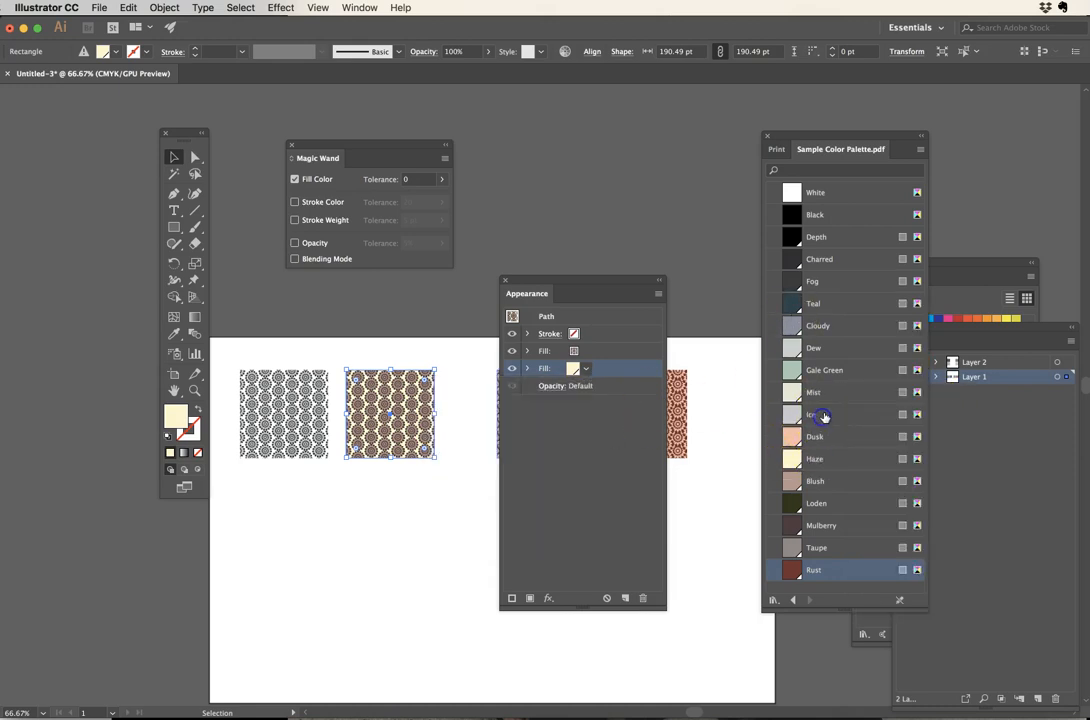
click(825, 393)
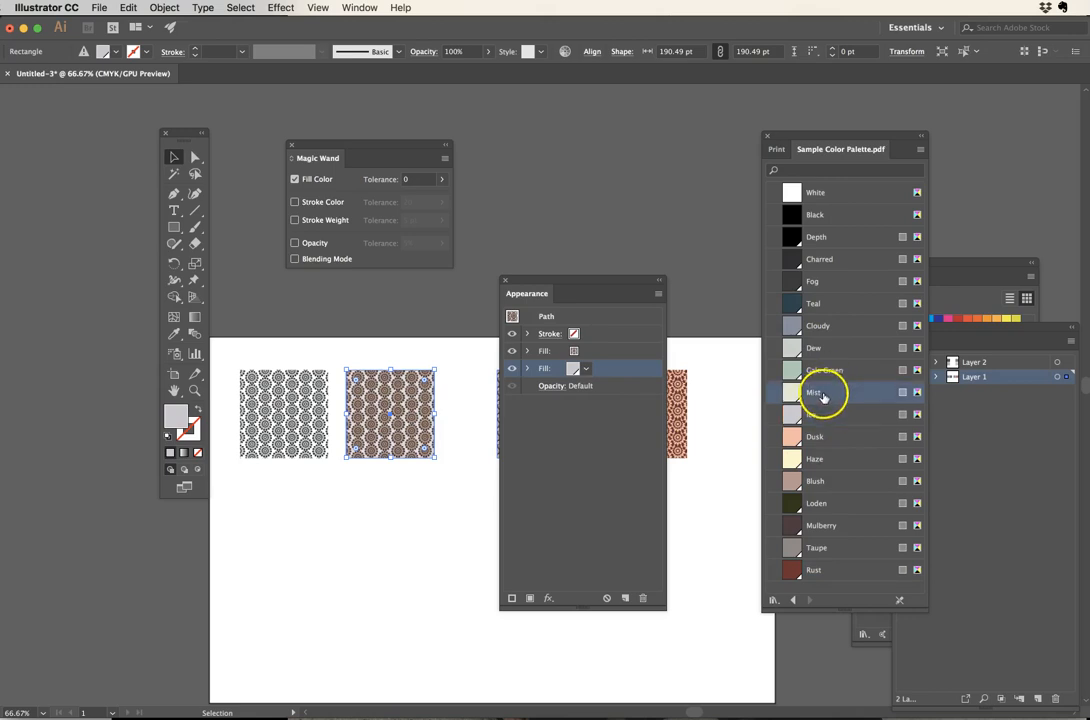
click(826, 369)
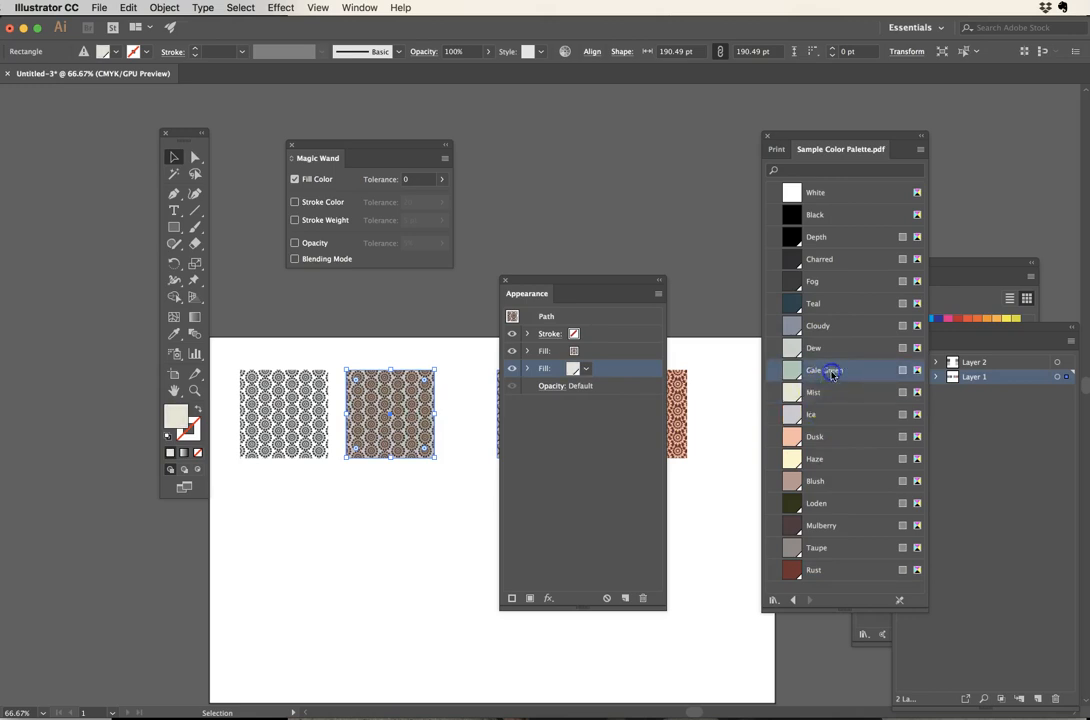
click(826, 348)
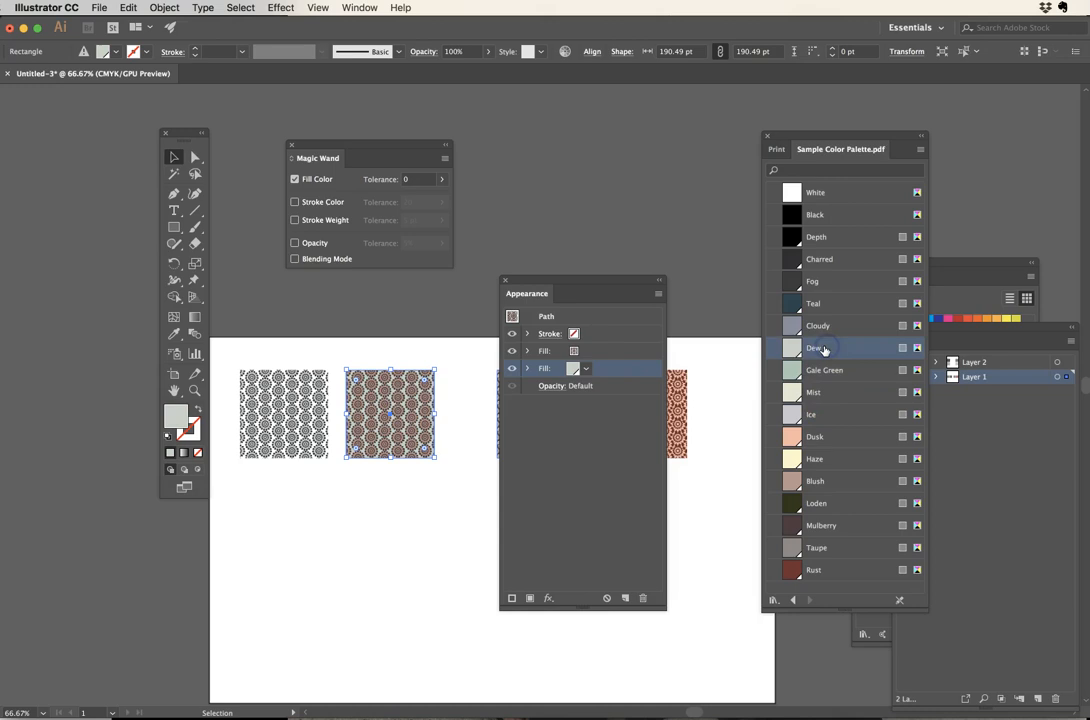
Step: Reselect the brown flower square and move the Appearance panel and Sample Color Palette clear of it
click(688, 527)
click(431, 522)
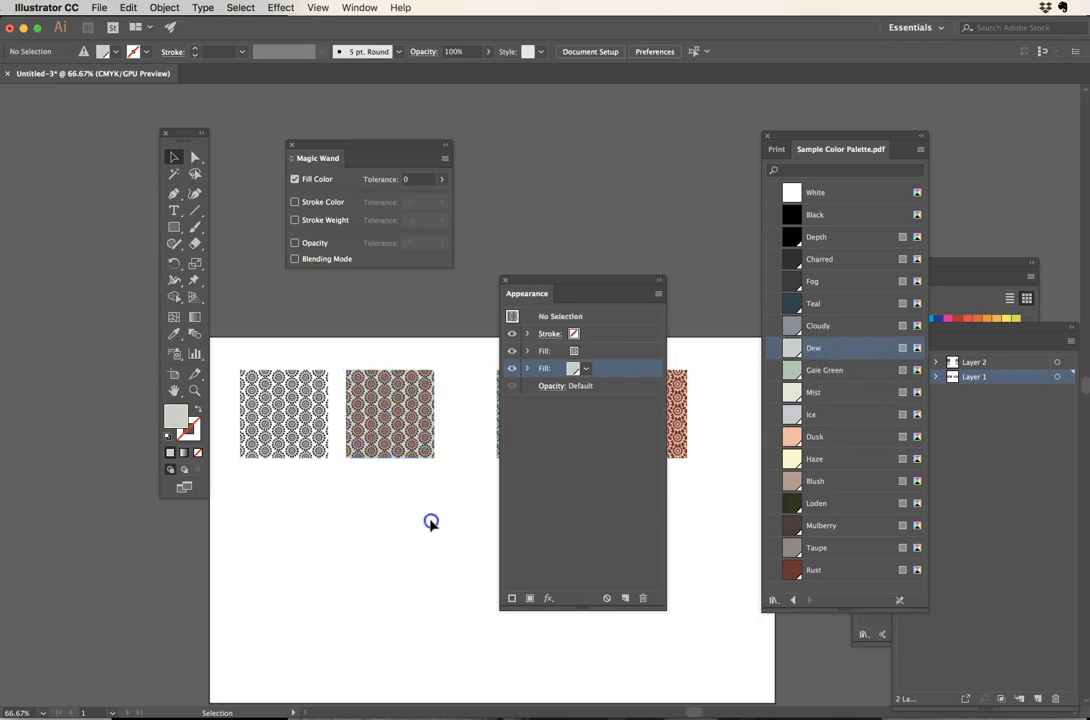
drag(540, 280, 654, 276)
key(super+space)
click(392, 436)
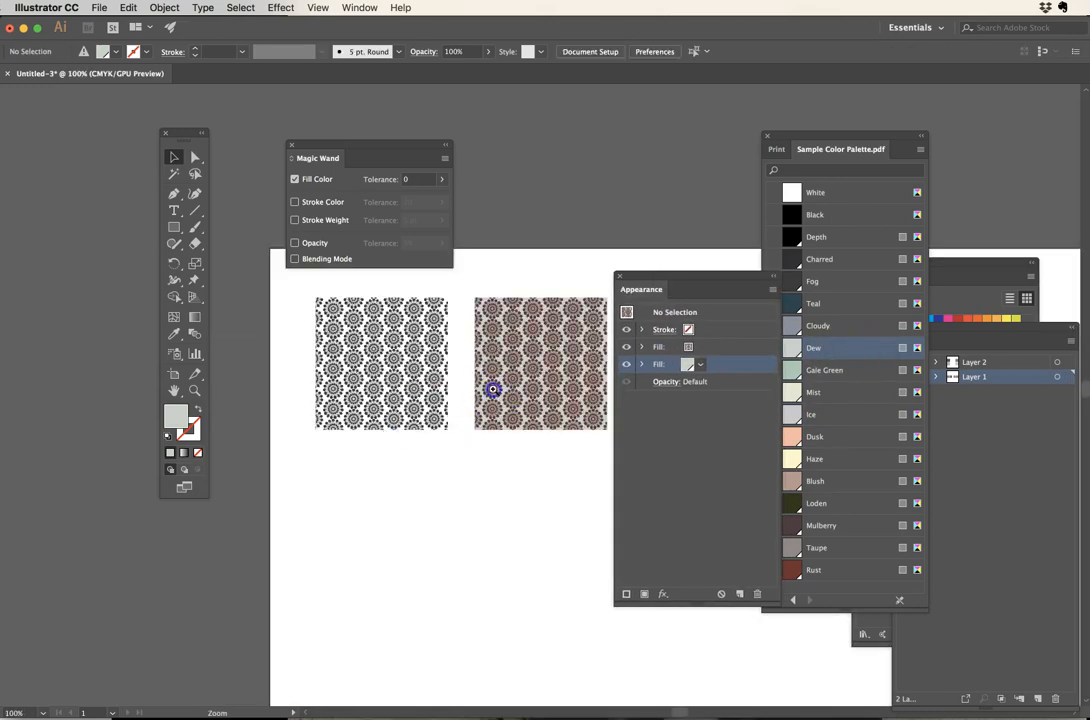
click(492, 389)
click(518, 406)
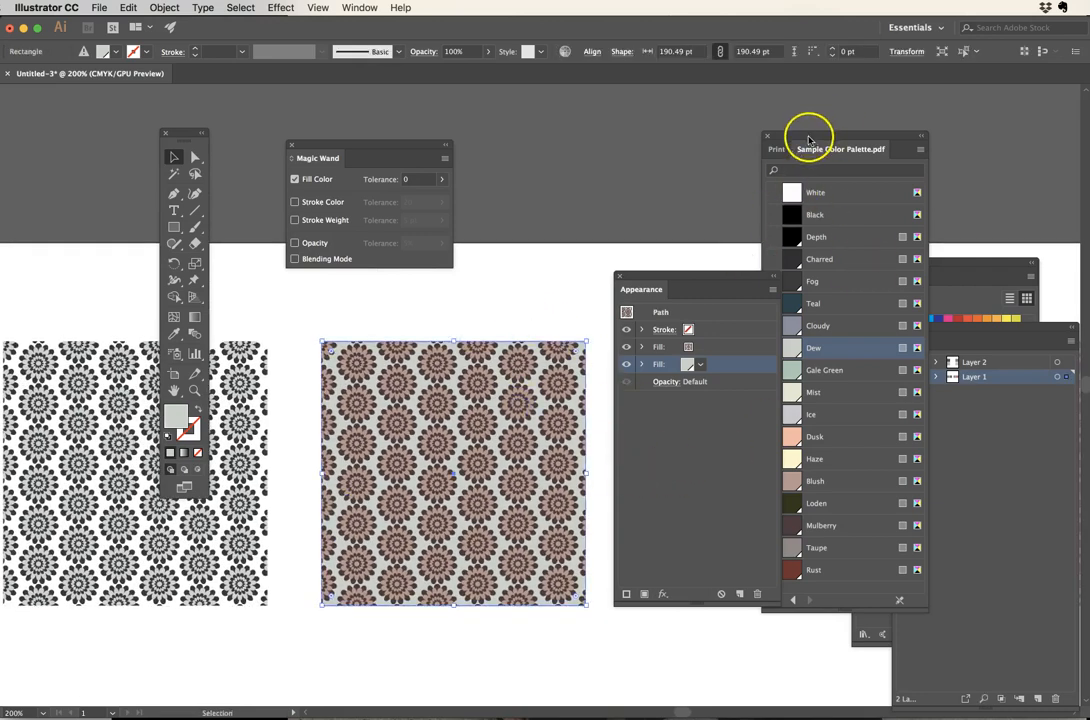
drag(810, 138, 961, 136)
drag(671, 285, 645, 280)
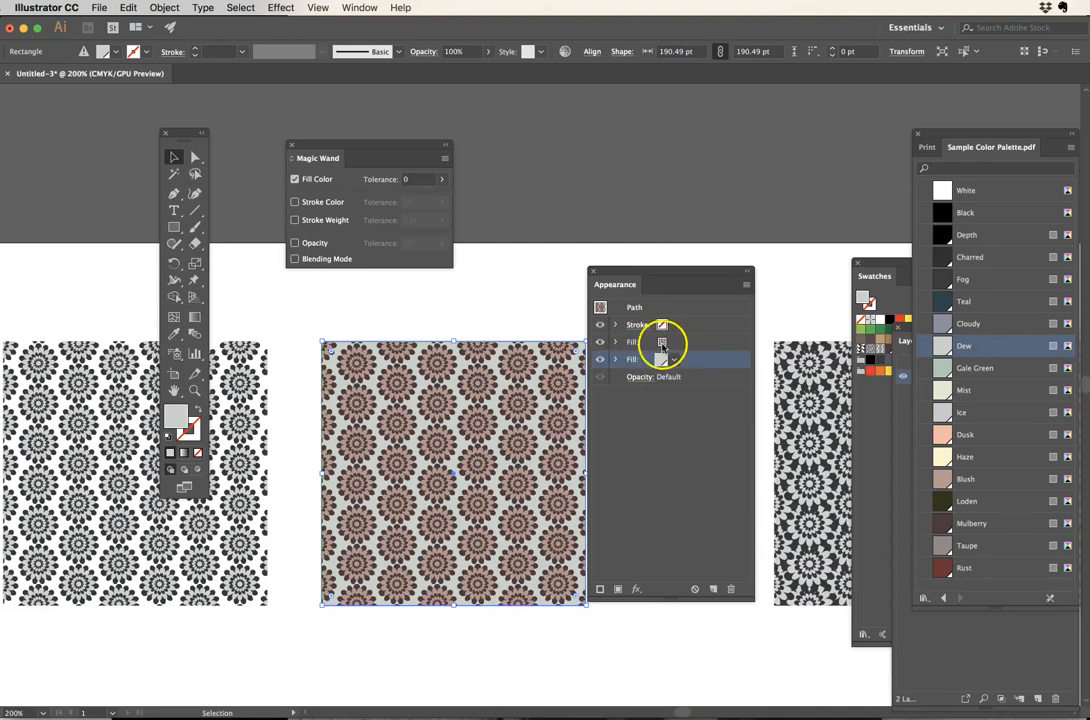
click(665, 343)
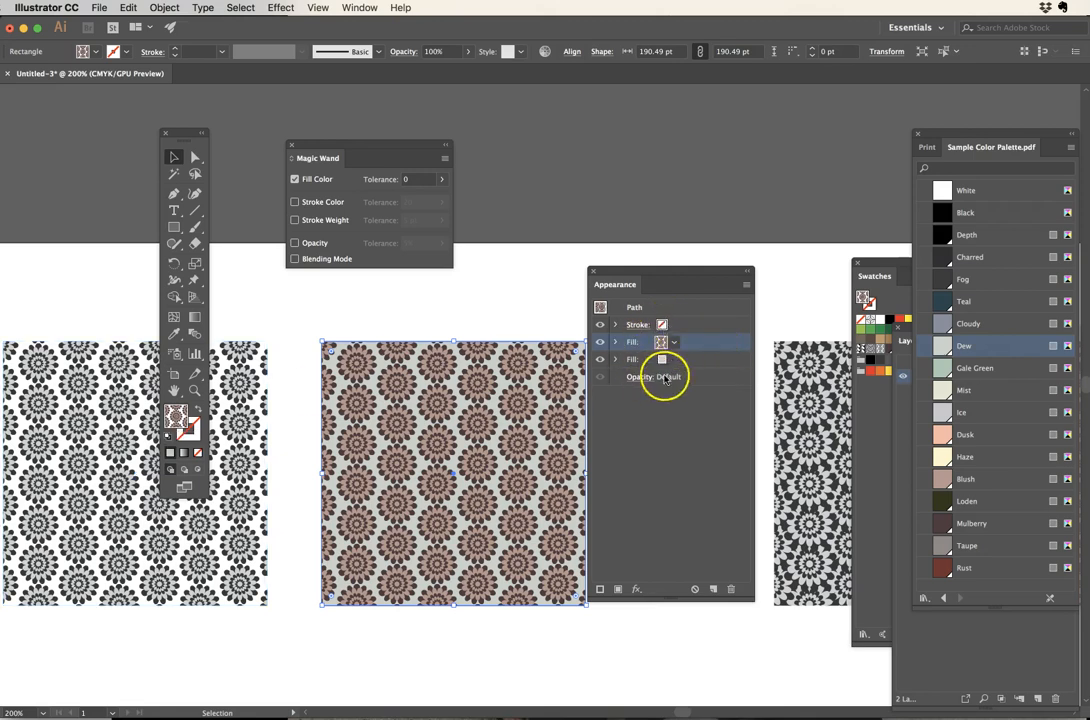
click(747, 287)
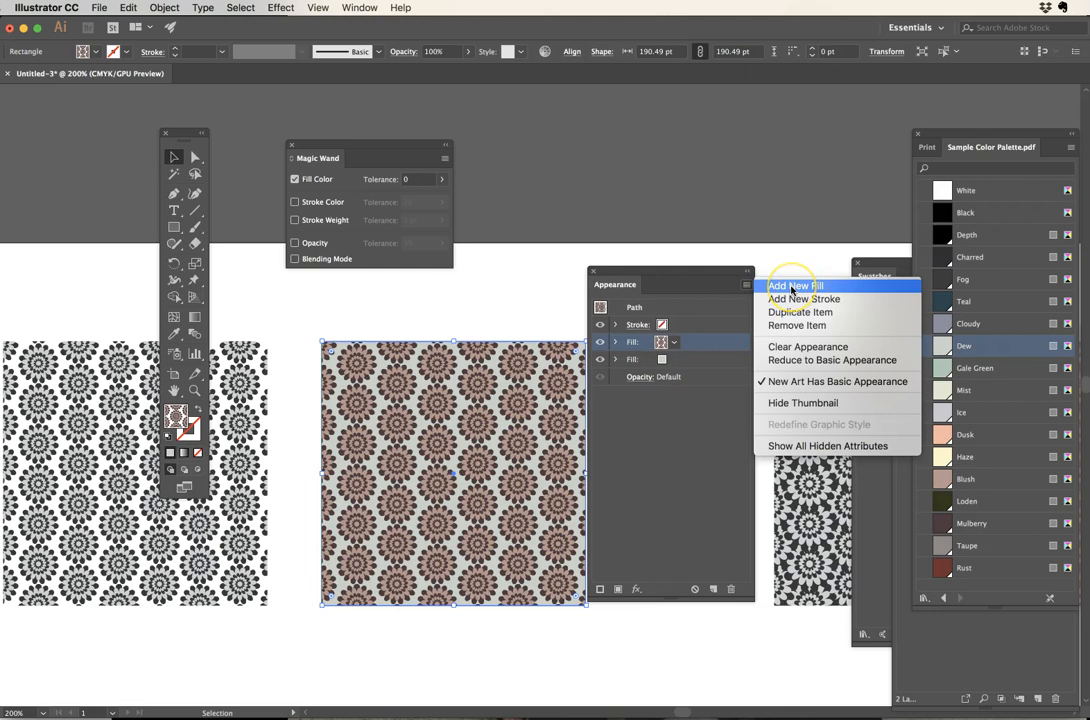
click(679, 366)
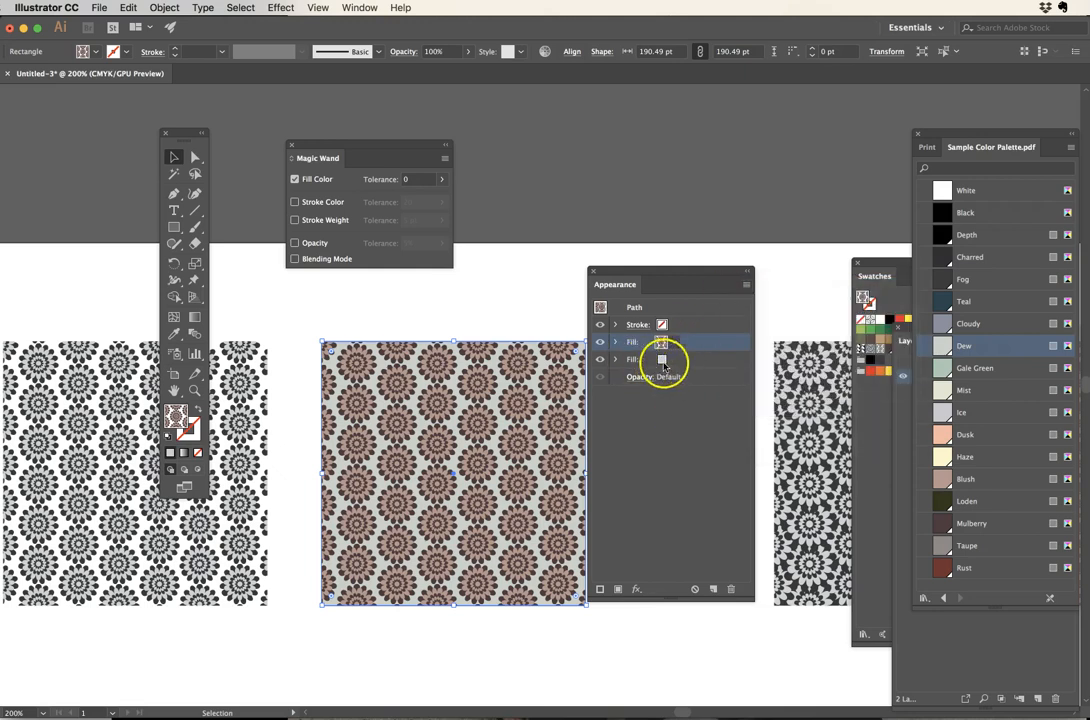
Step: Try the rust scallop pattern and several black-and-white patterns as the brown flower square's lower fill, and set it back to Dew
click(676, 360)
click(676, 362)
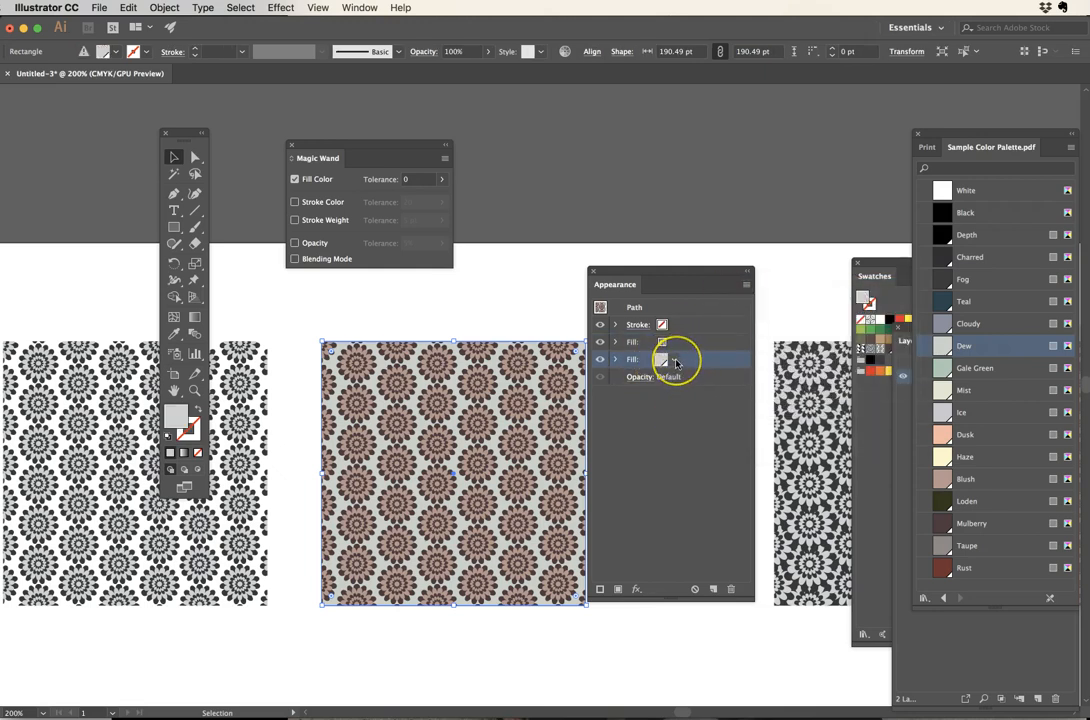
click(676, 362)
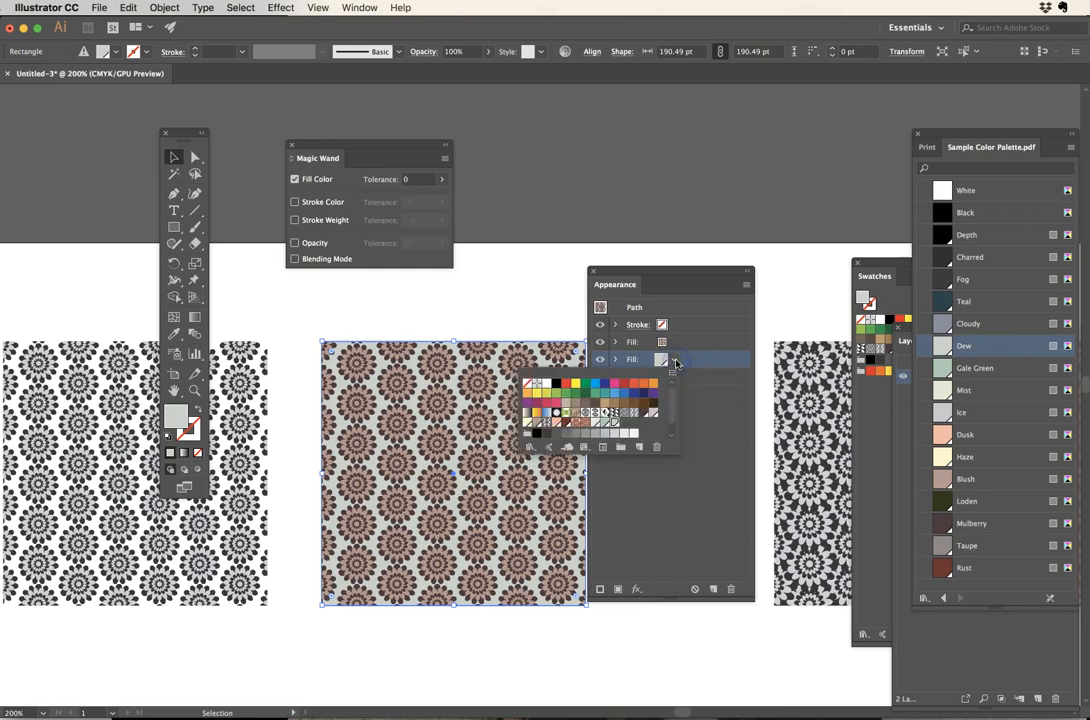
click(585, 424)
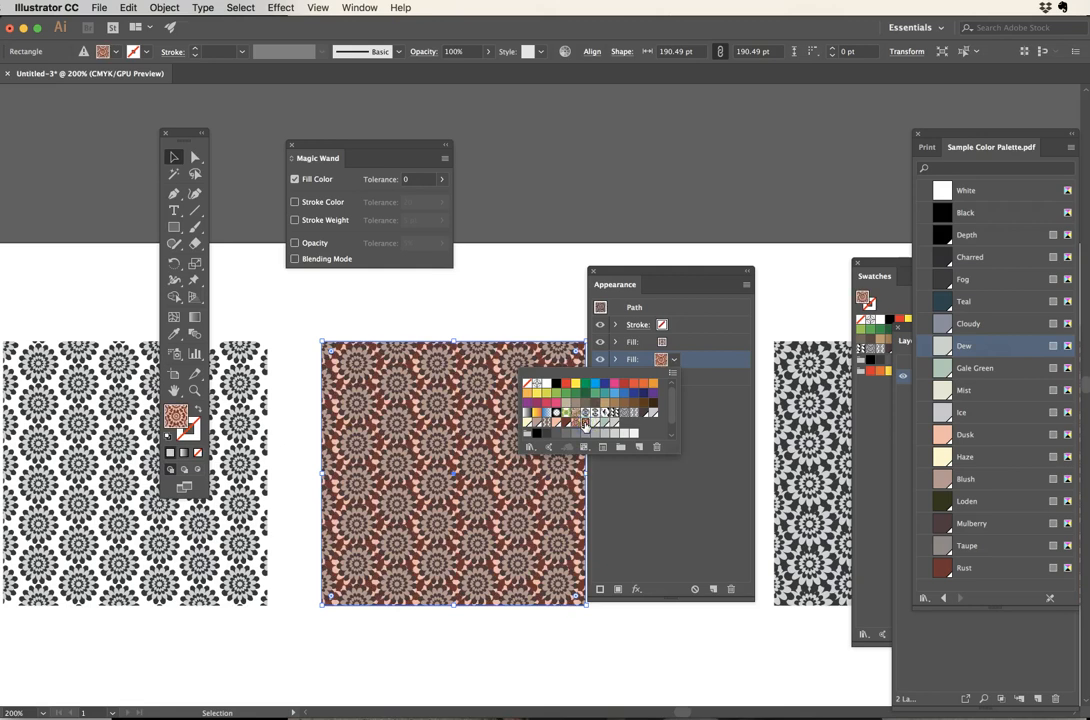
click(606, 414)
click(613, 413)
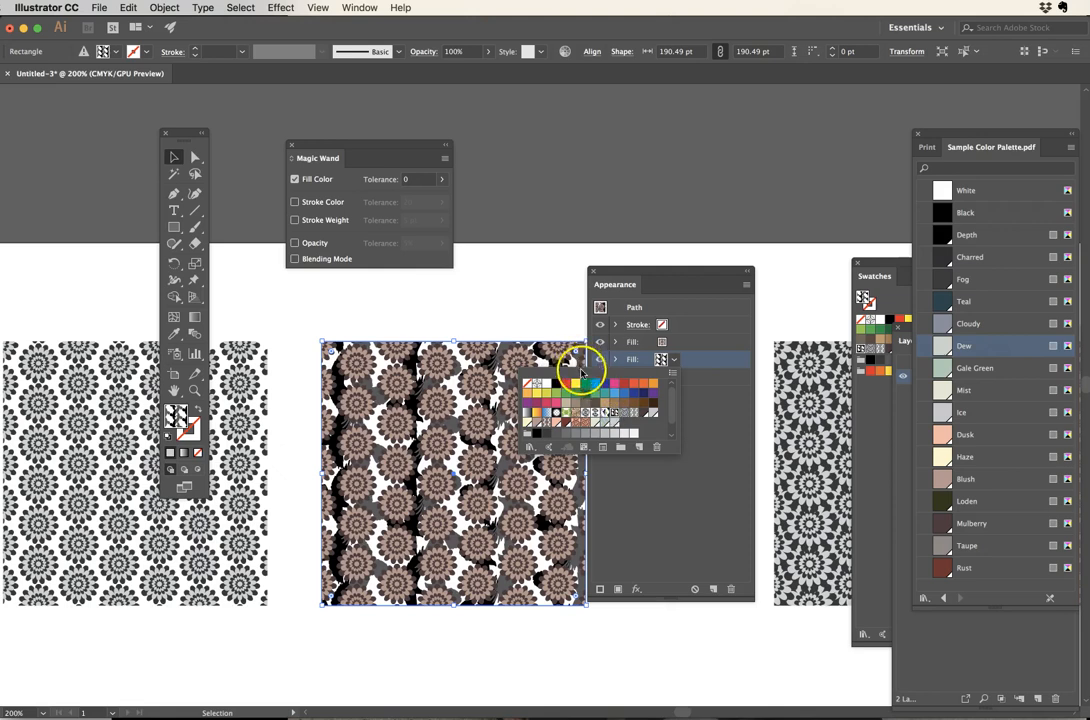
click(633, 413)
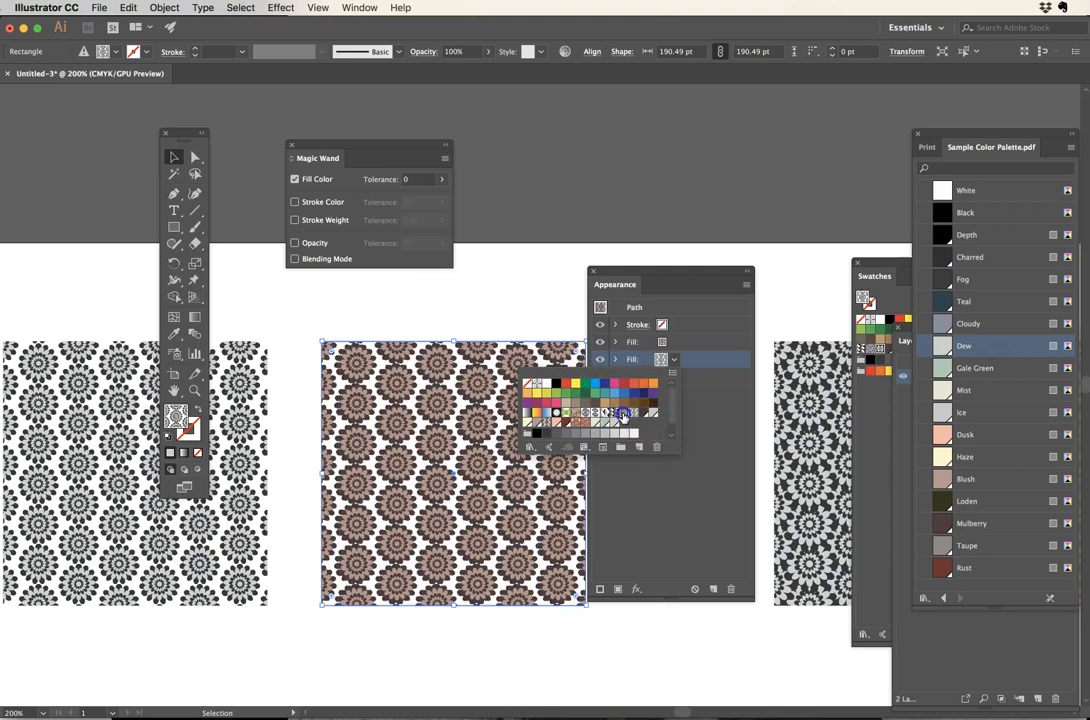
click(623, 413)
click(577, 413)
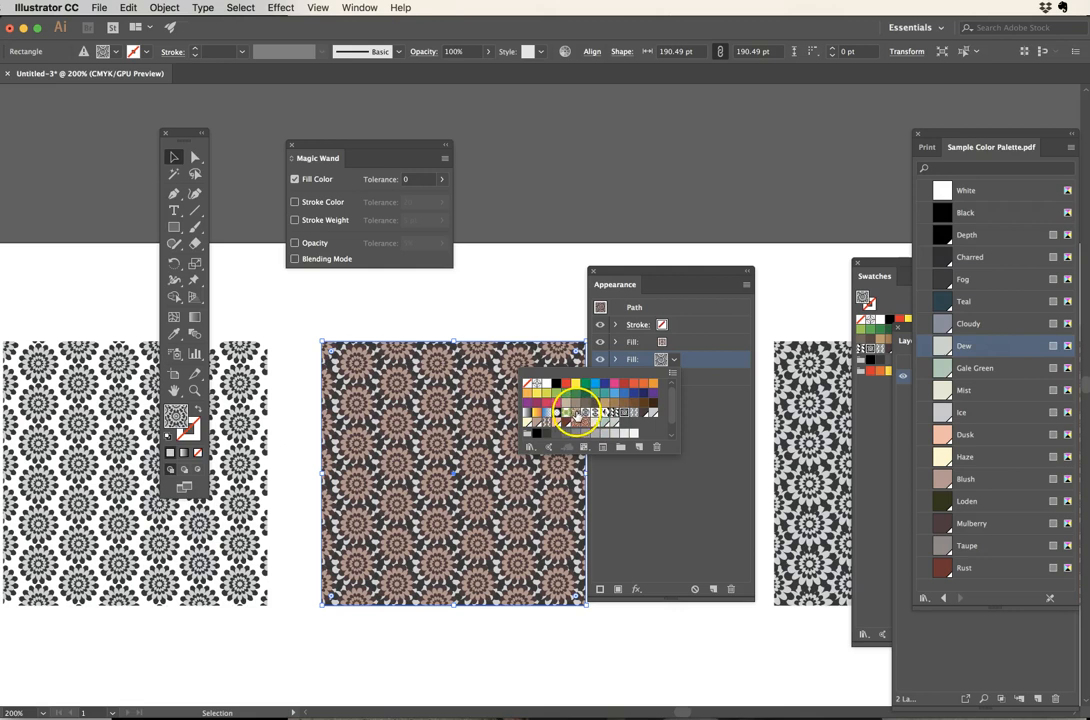
click(595, 413)
click(618, 430)
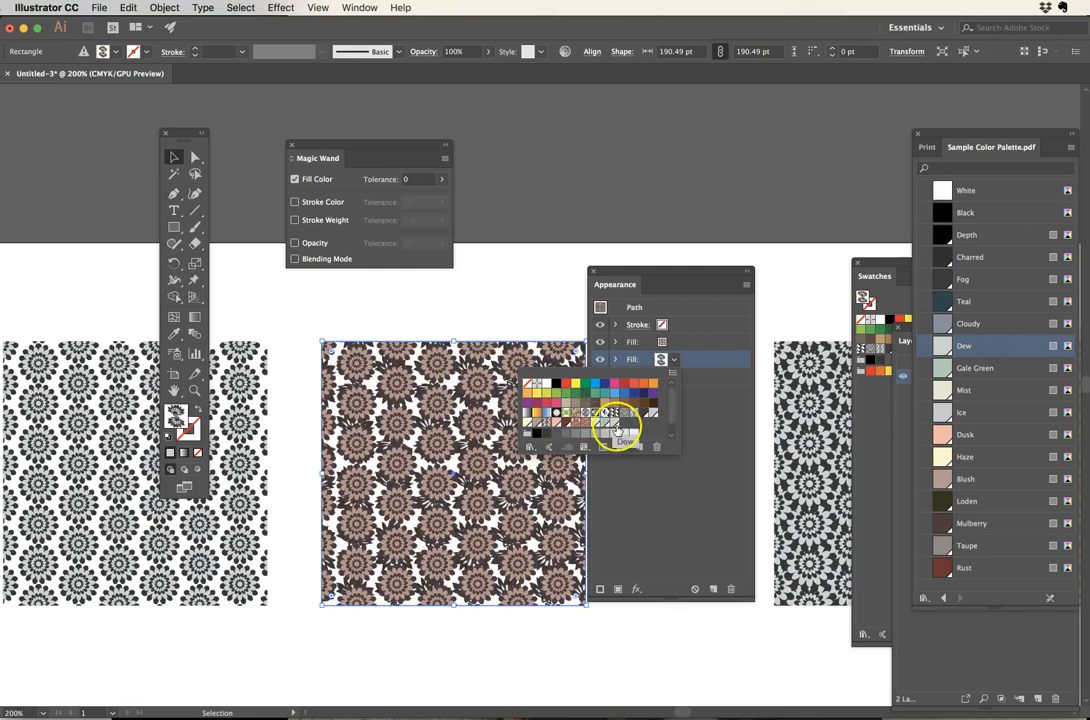
click(662, 282)
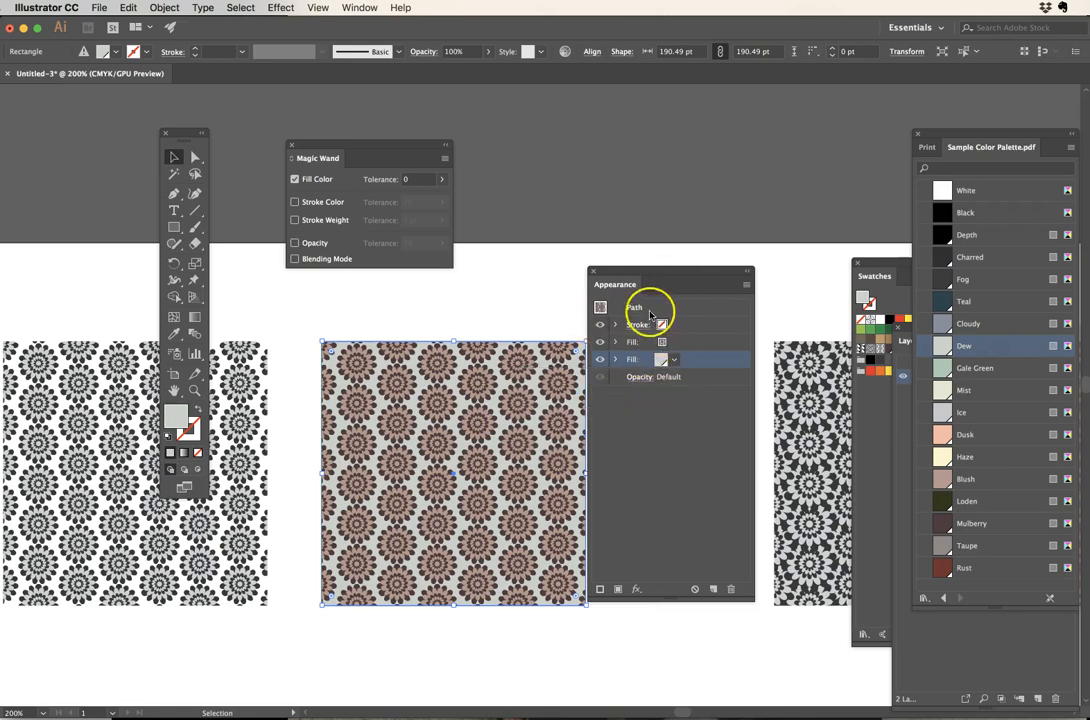
Step: Move the Appearance panel clear of the brown flower square and shift the two scallop pattern squares together closer to the flower squares
drag(637, 268, 698, 244)
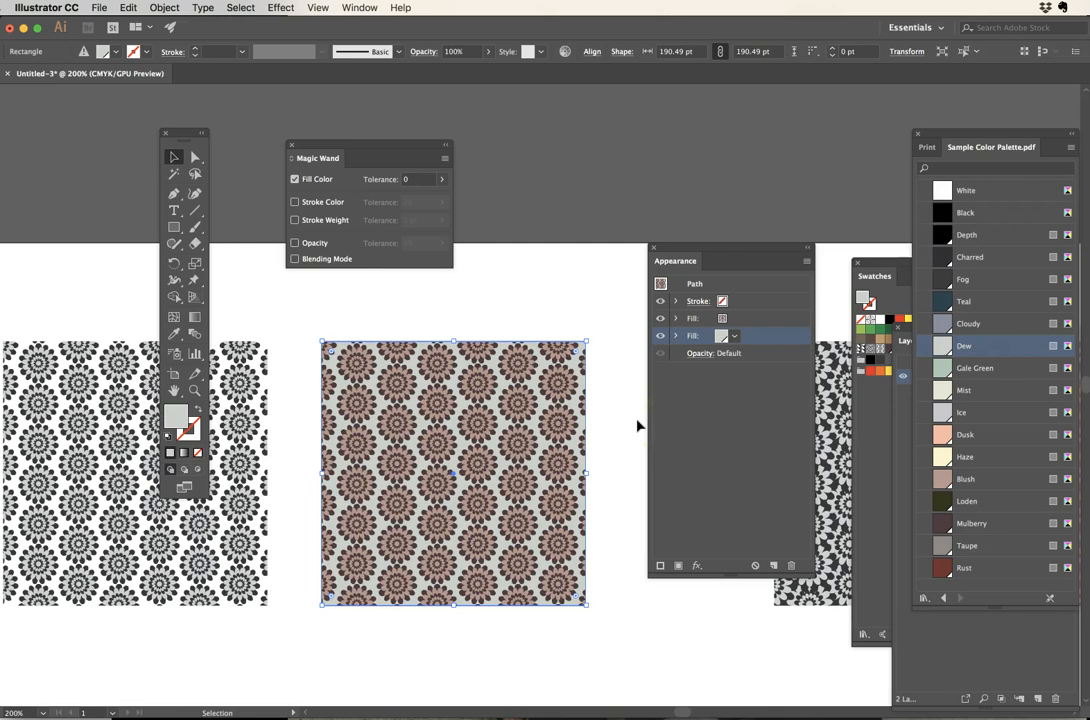
alt+super+click(494, 438)
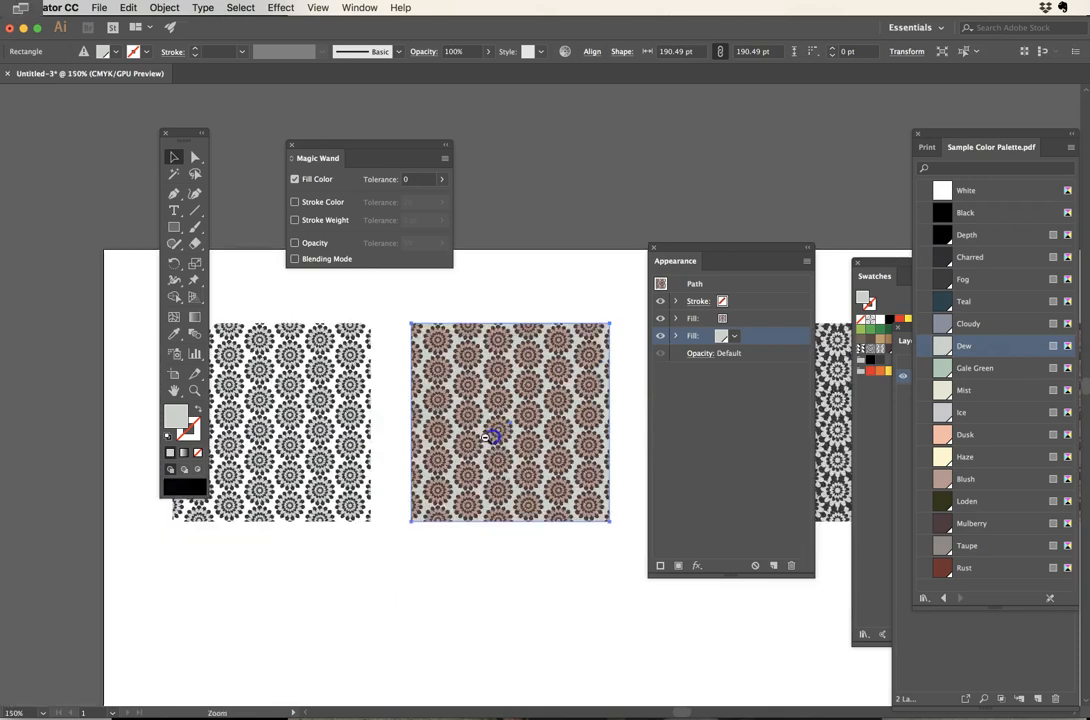
alt+super+click(472, 440)
alt+super+click(475, 439)
alt+super+click(477, 438)
drag(593, 407, 418, 482)
click(433, 343)
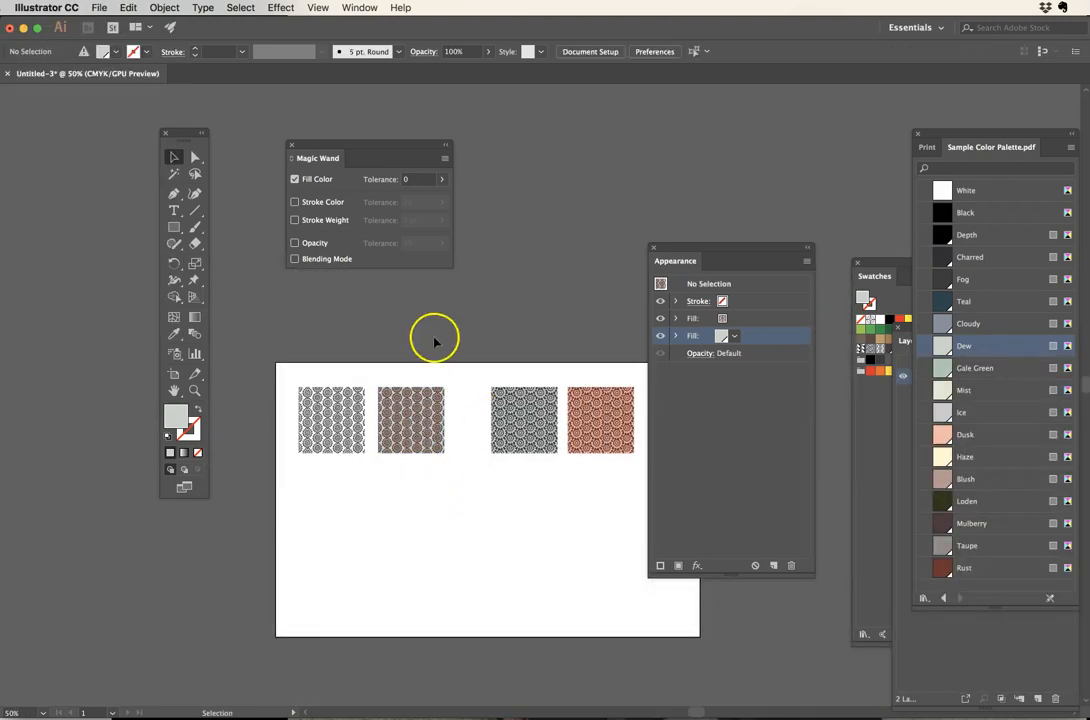
click(418, 448)
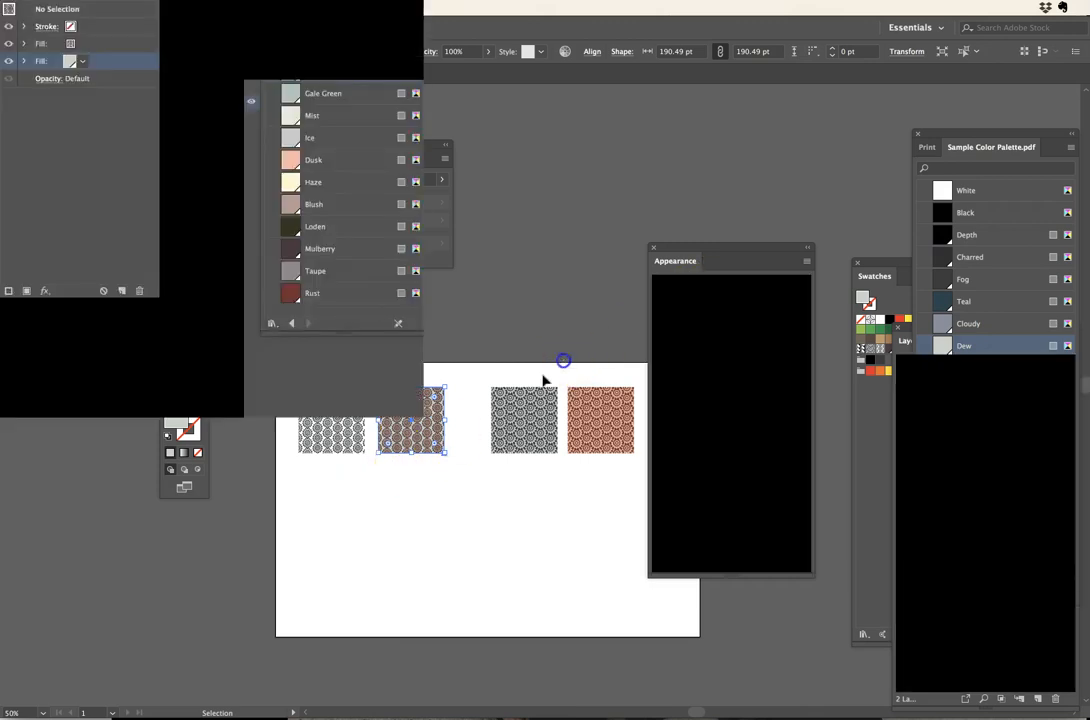
click(589, 423)
drag(593, 425, 564, 426)
click(550, 496)
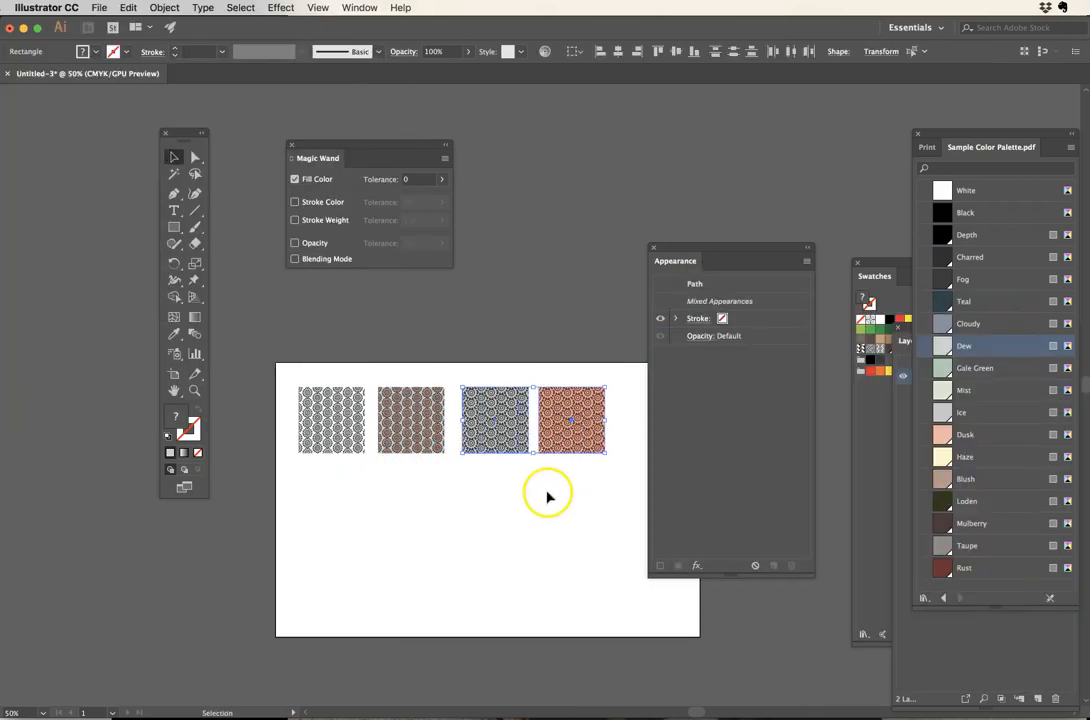
Step: Delete the black-and-white flower square and the black-and-white scallop square, keeping the two recolored squares
click(318, 440)
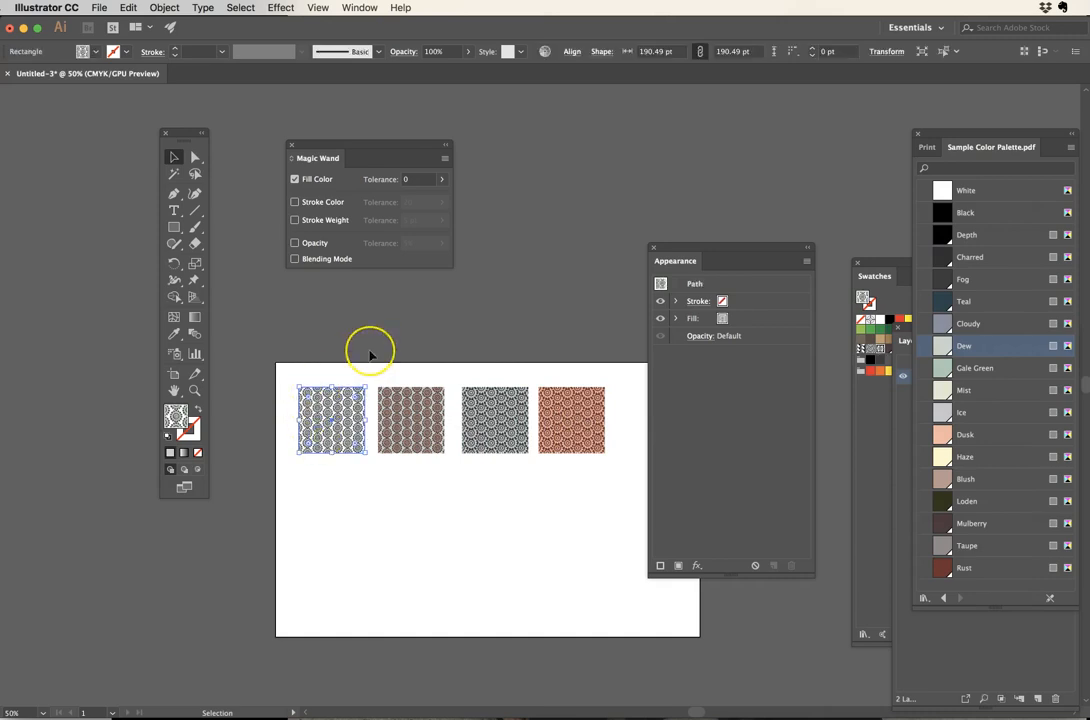
drag(348, 395, 350, 414)
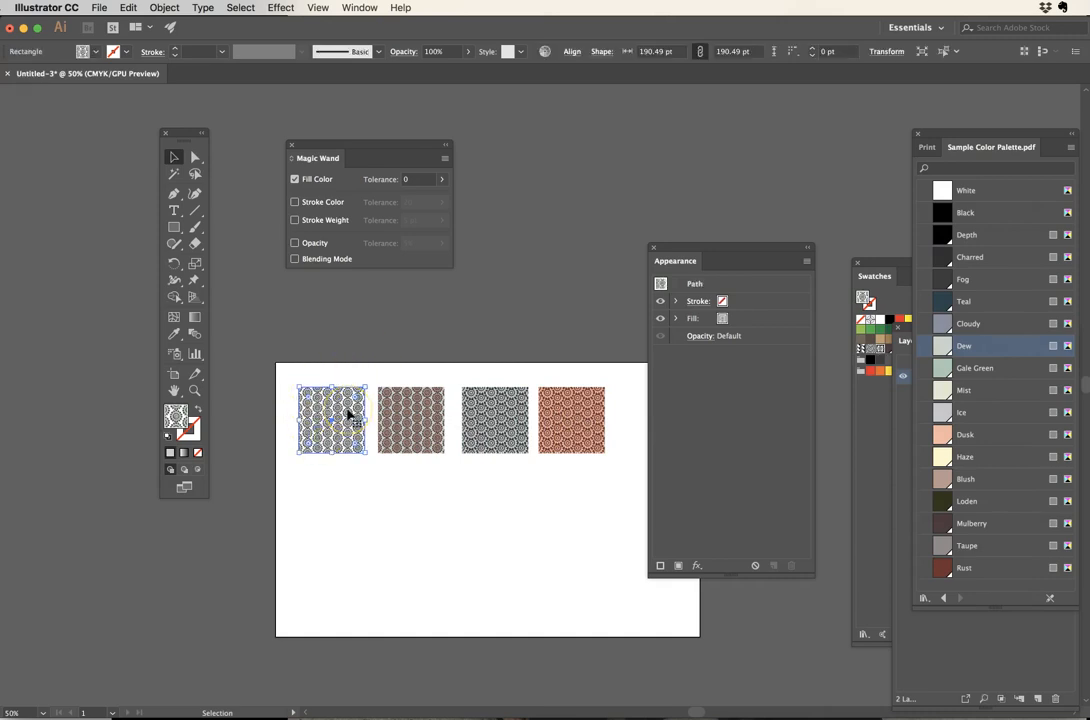
shift+click(510, 414)
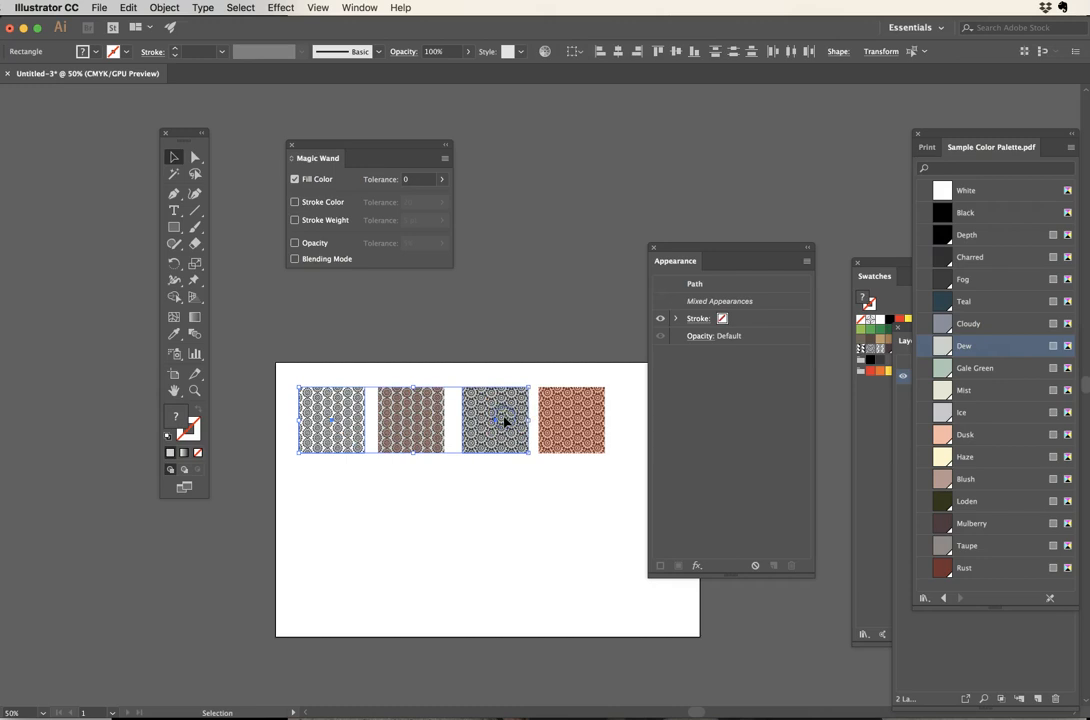
key(Delete)
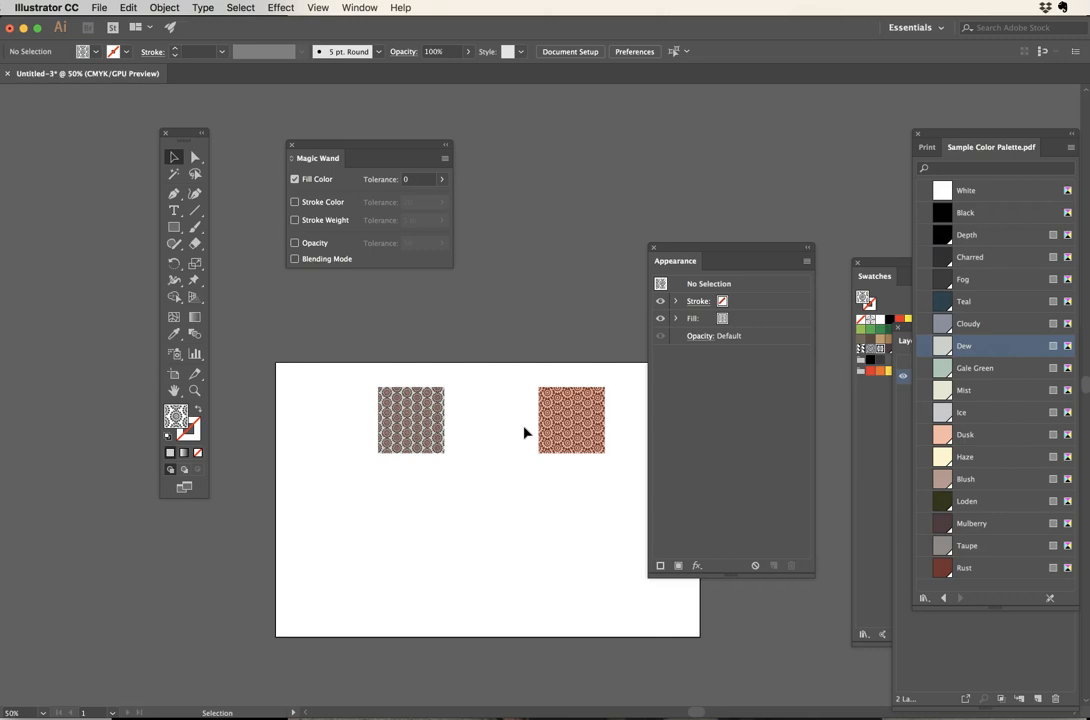
Step: Place the Sample Color Palette over the Appearance panel and display its colors in Large Thumbnail View
drag(963, 127, 725, 131)
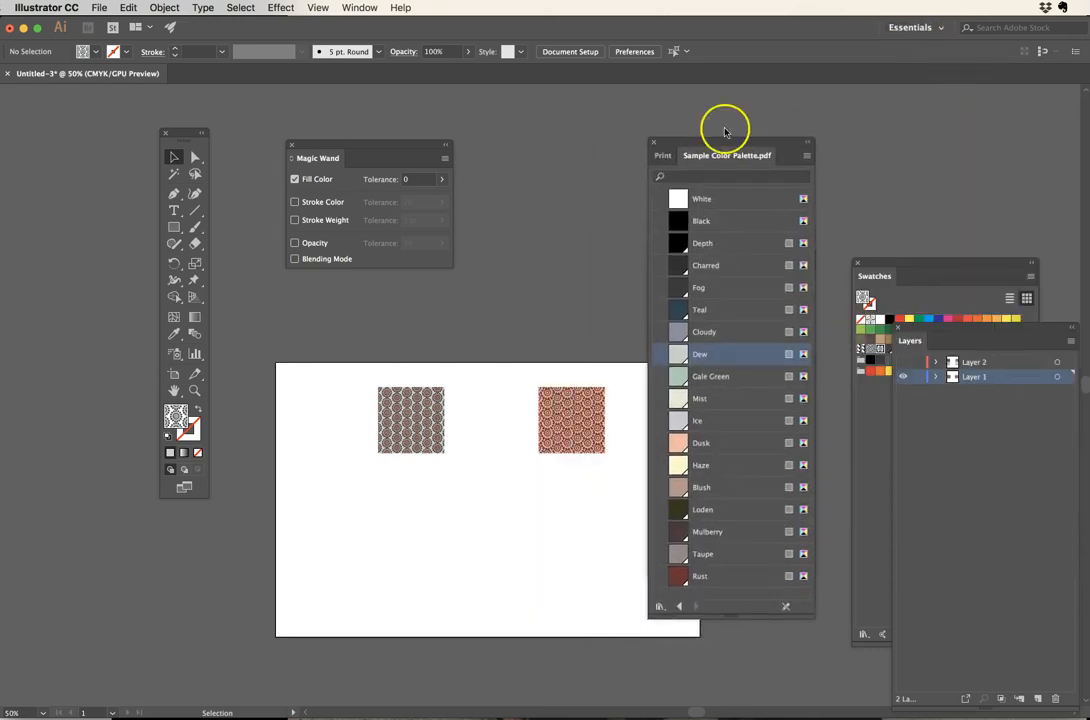
click(807, 155)
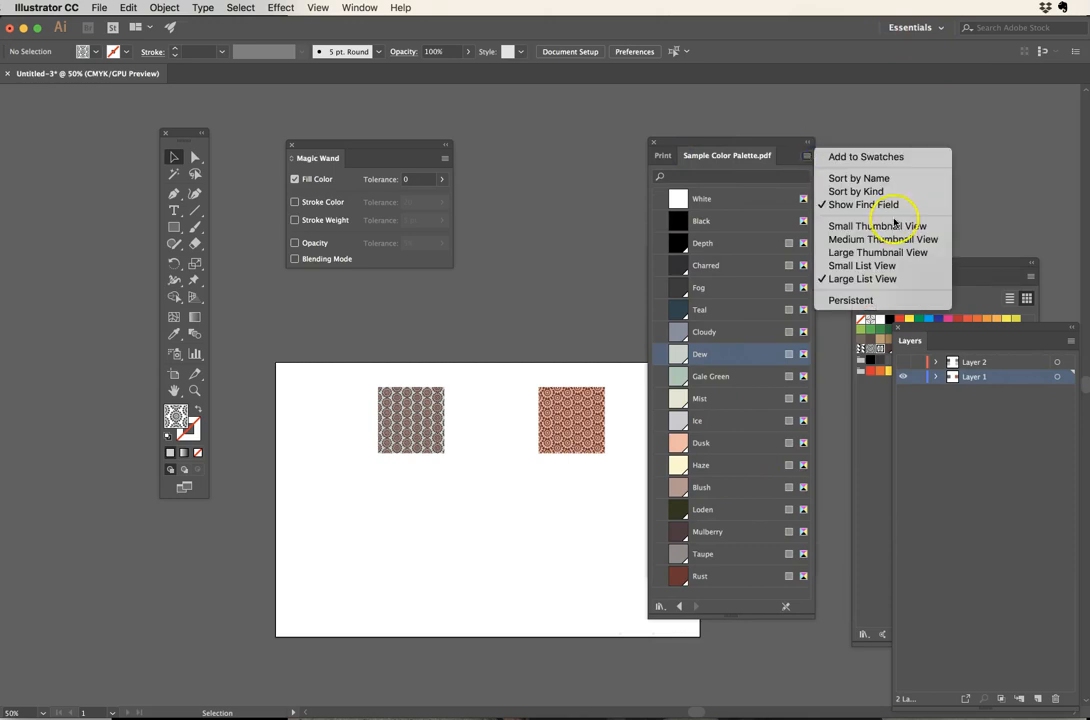
click(880, 252)
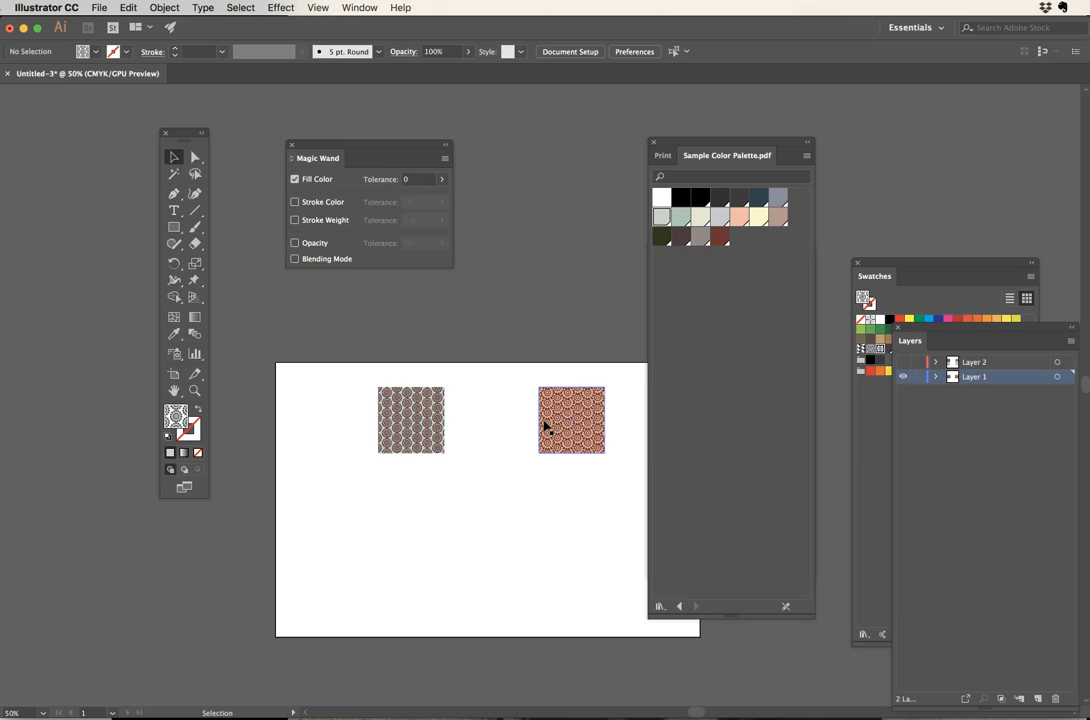
click(503, 394)
click(170, 603)
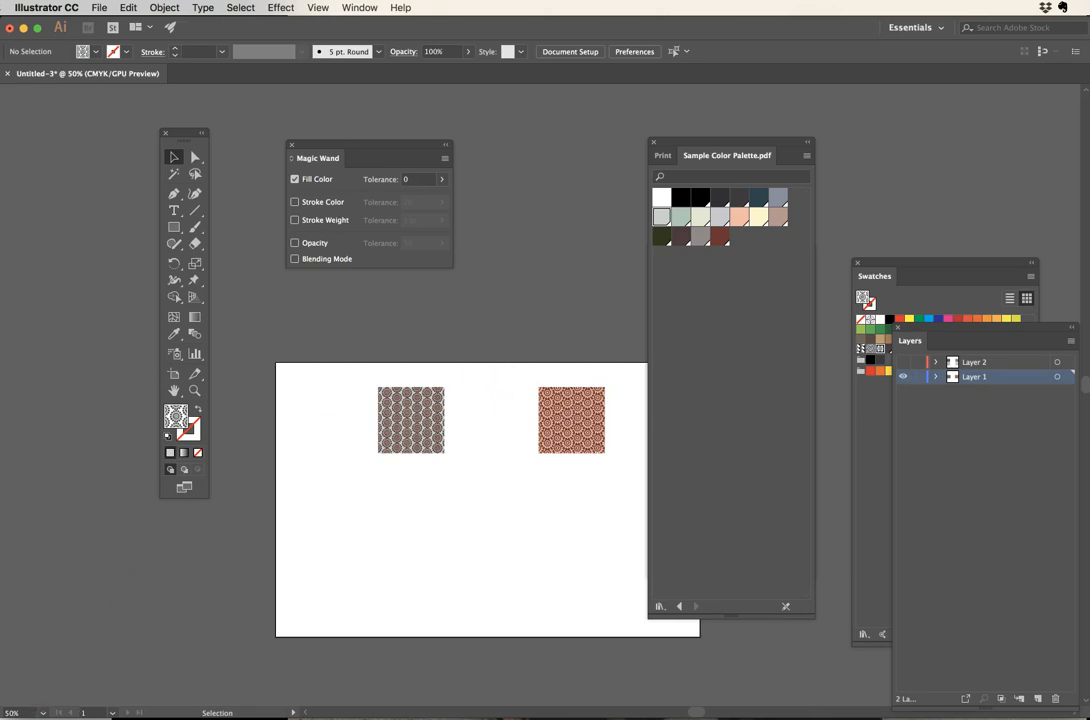